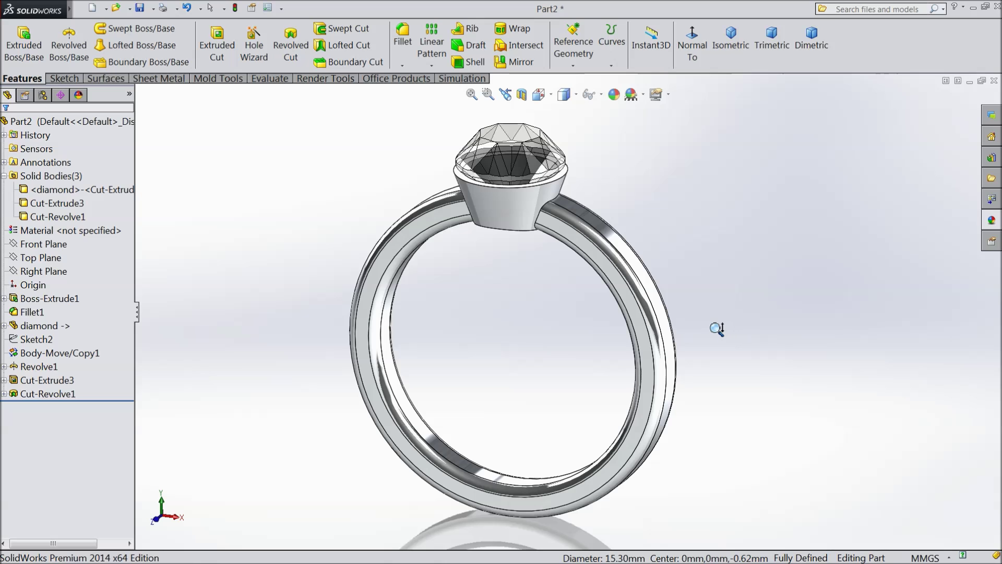
Step: Orbit the finished ring model to view it from another angle
right_click(716, 327)
left_click(729, 327)
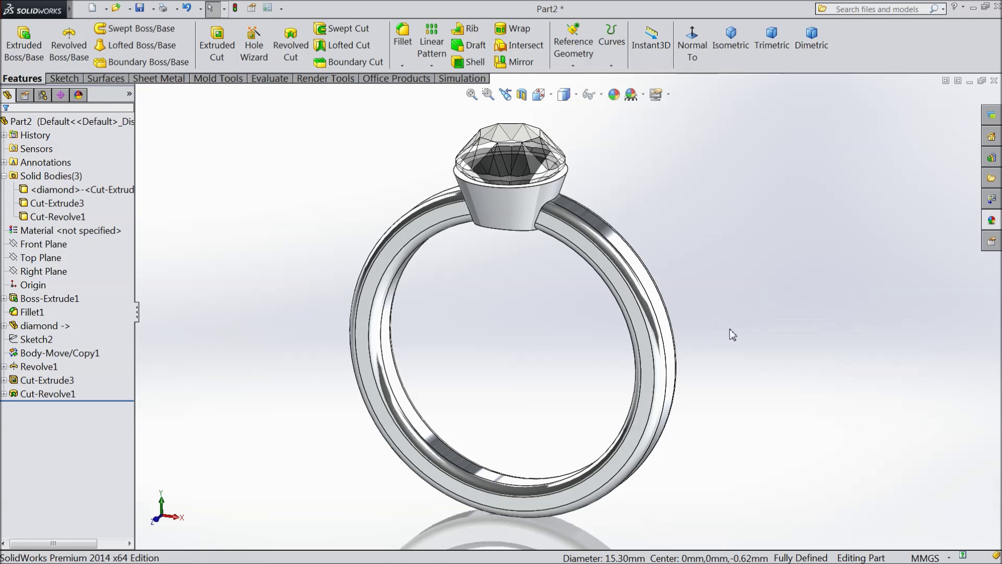
mouse_move(730, 329)
middle_mouse_down()
mouse_move(547, 324)
mouse_move(789, 416)
mouse_move(538, 389)
mouse_move(272, 465)
mouse_move(286, 465)
middle_mouse_up()
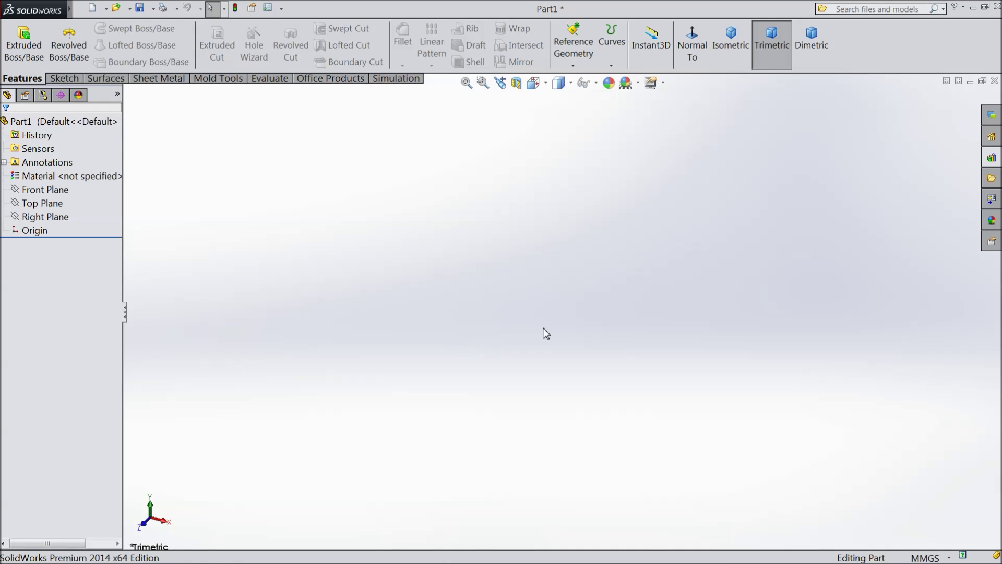
Step: Start a sketch on the top plane and draw a 16-sided polygon around the origin
left_click(63, 203)
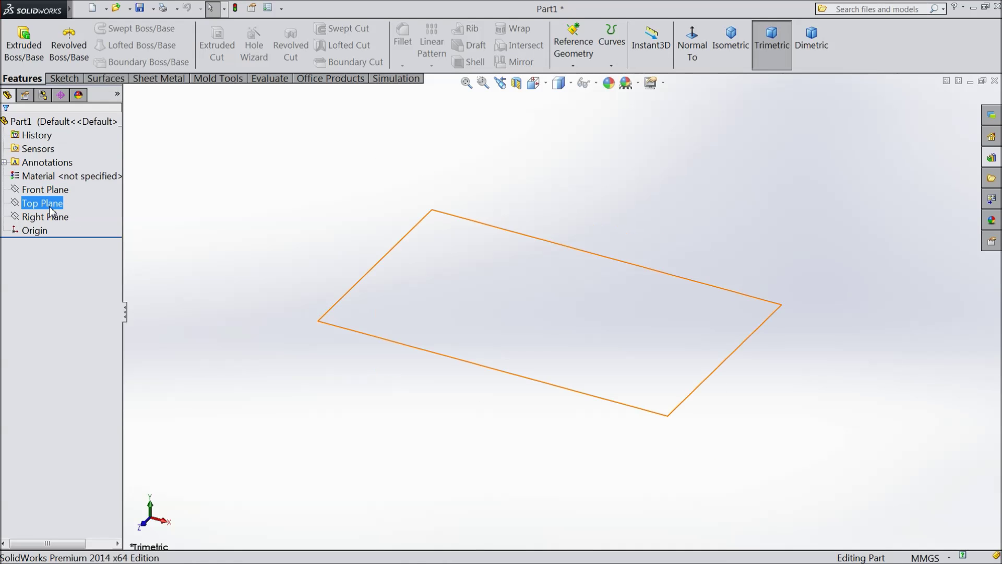
left_click(52, 209)
left_click(56, 192)
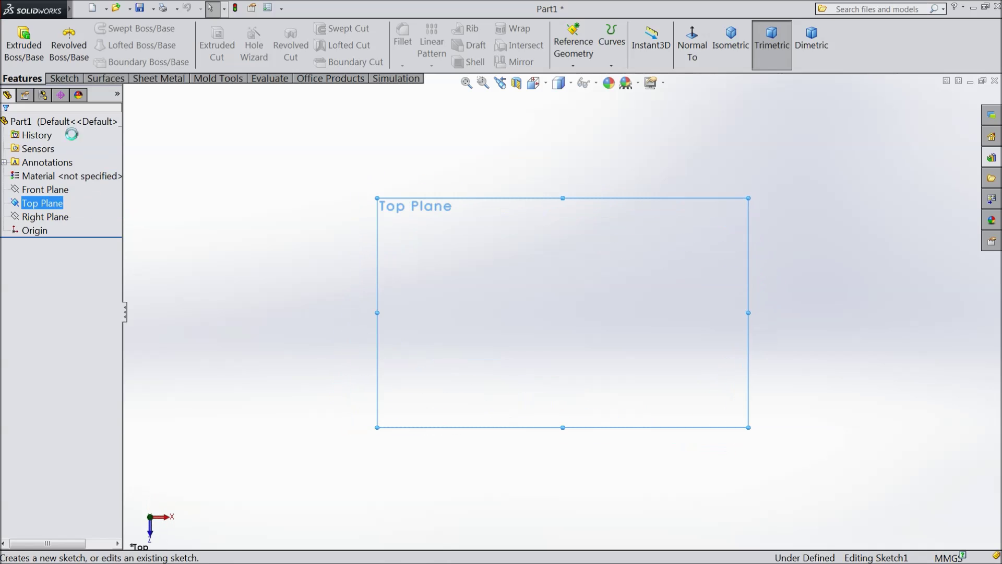
left_click(62, 81)
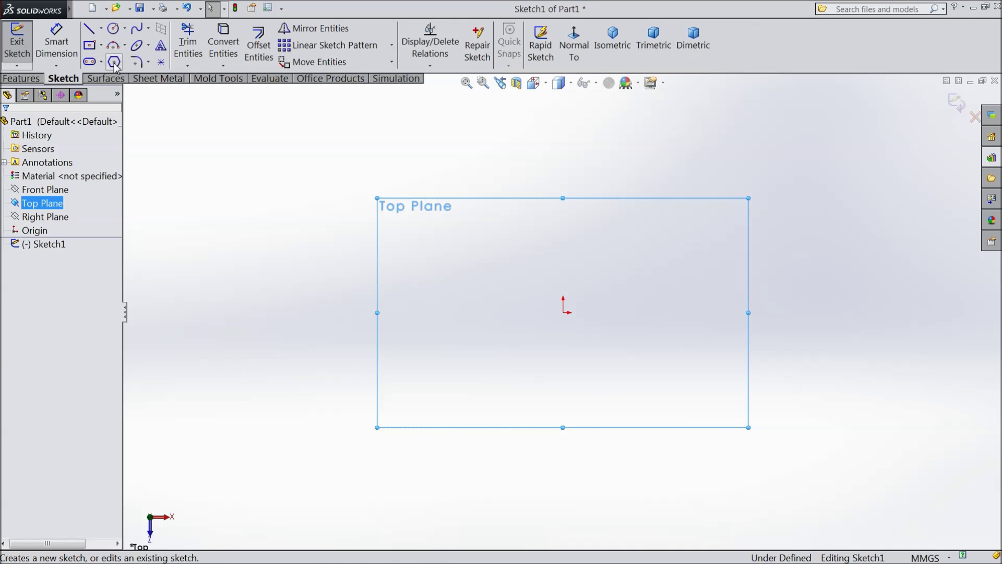
left_click(113, 62)
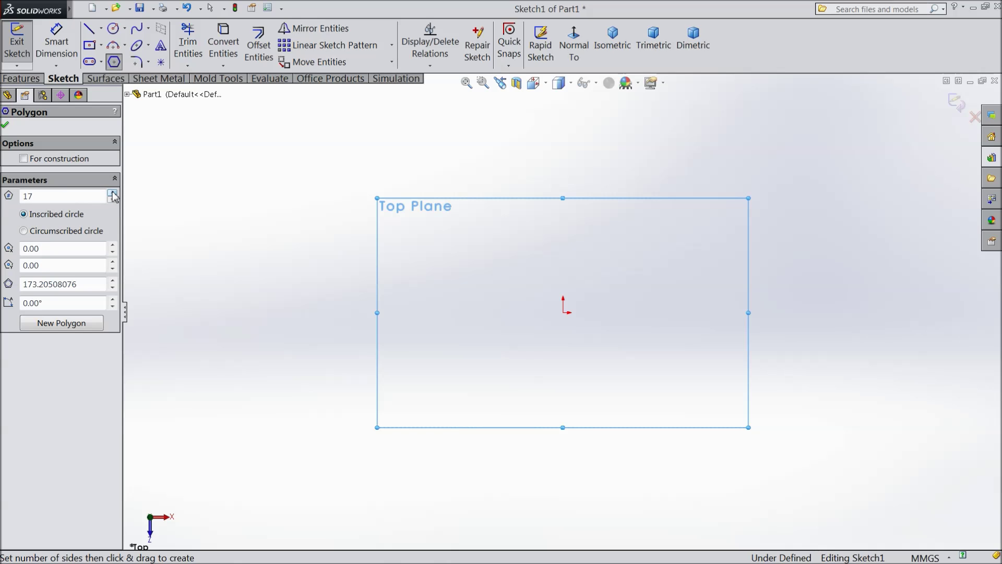
left_click_drag(563, 310, 411, 313)
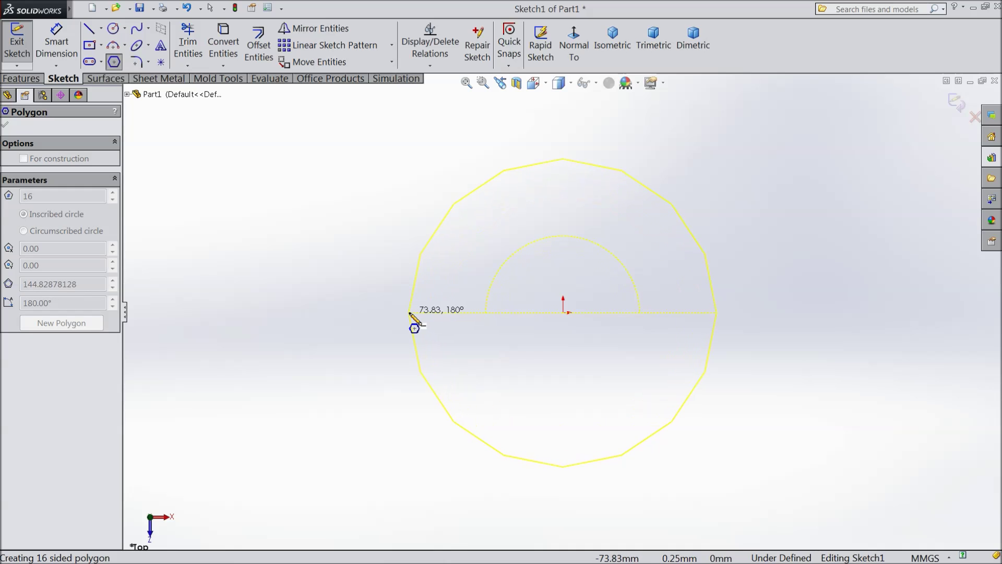
left_click_drag(385, 323, 383, 329)
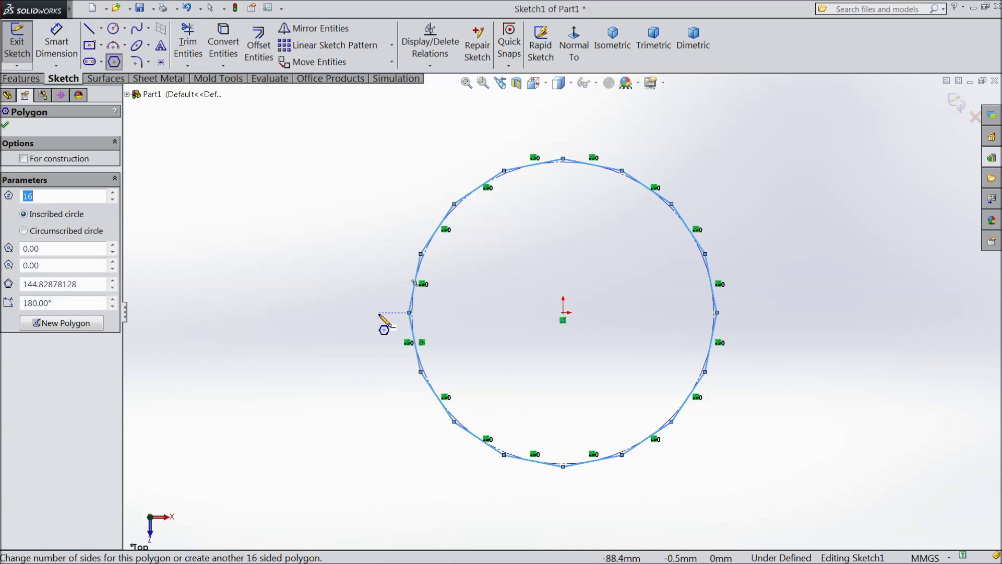
Step: Dimension the polygon's inscribed circle to 6 mm
left_click(45, 48)
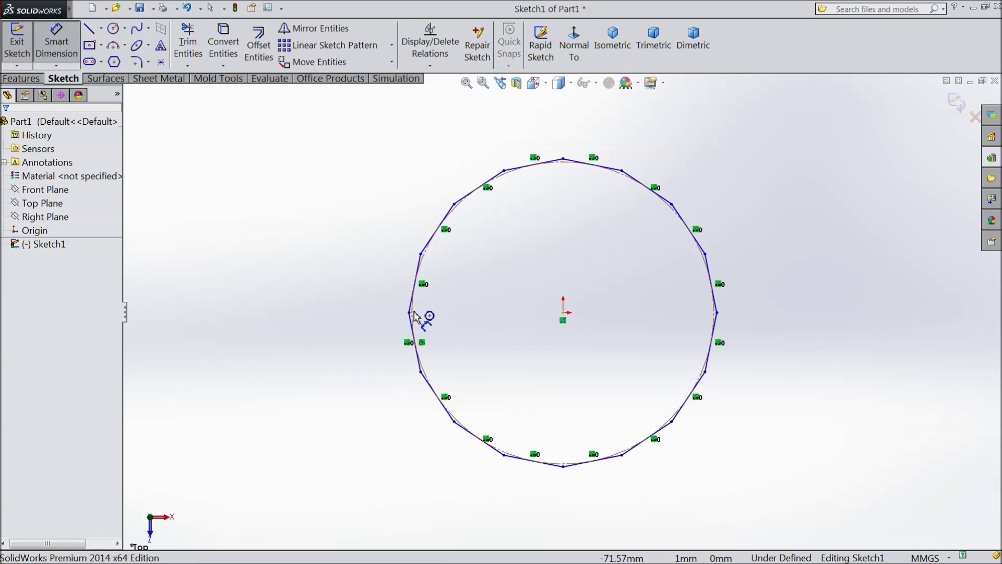
left_click(412, 316)
left_click(324, 317)
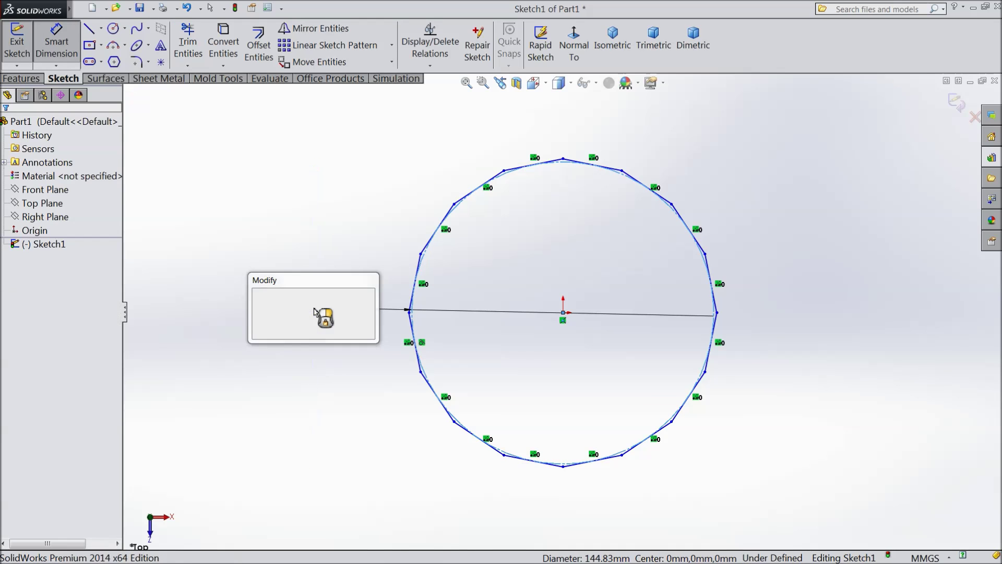
type("6")
left_click(258, 297)
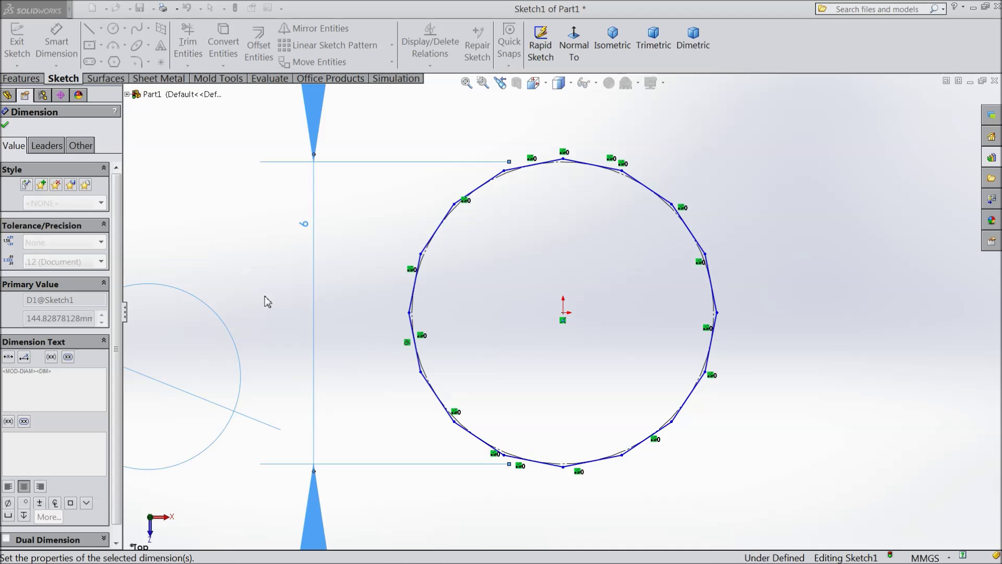
left_click(5, 127)
left_click(21, 79)
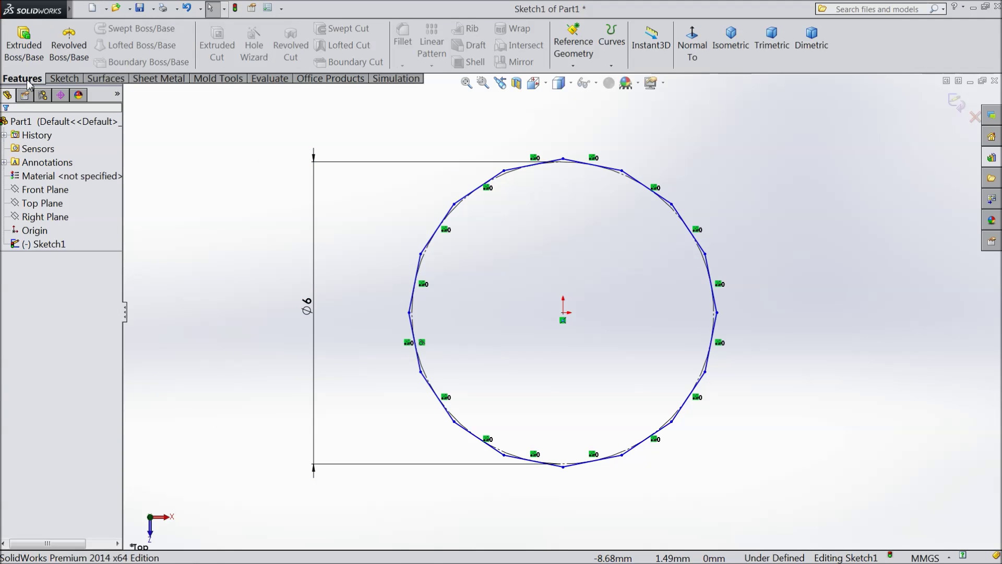
Step: Extrude the polygon 4.3 mm downward with a 49° draft into a tapered cone
left_click(24, 46)
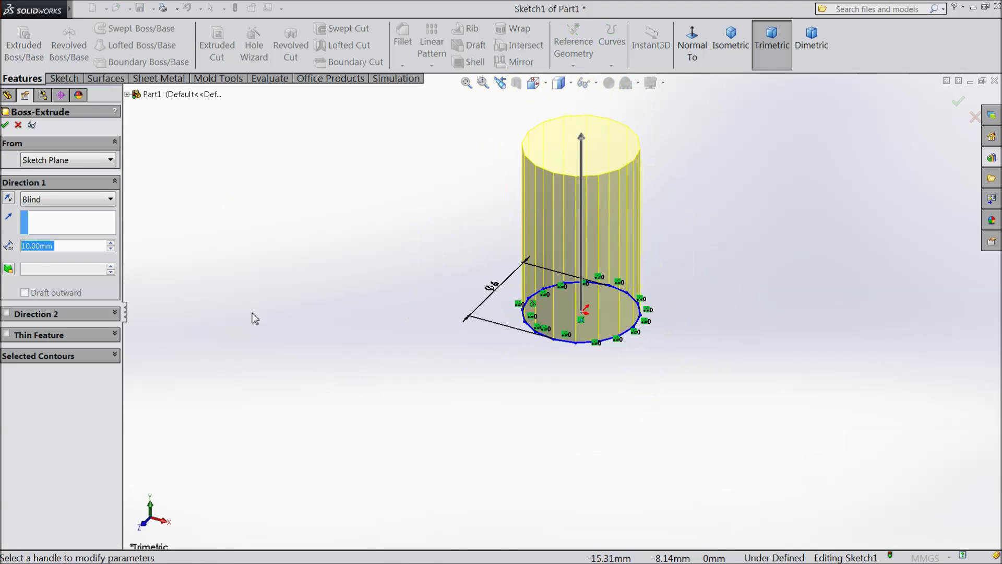
left_click(7, 201)
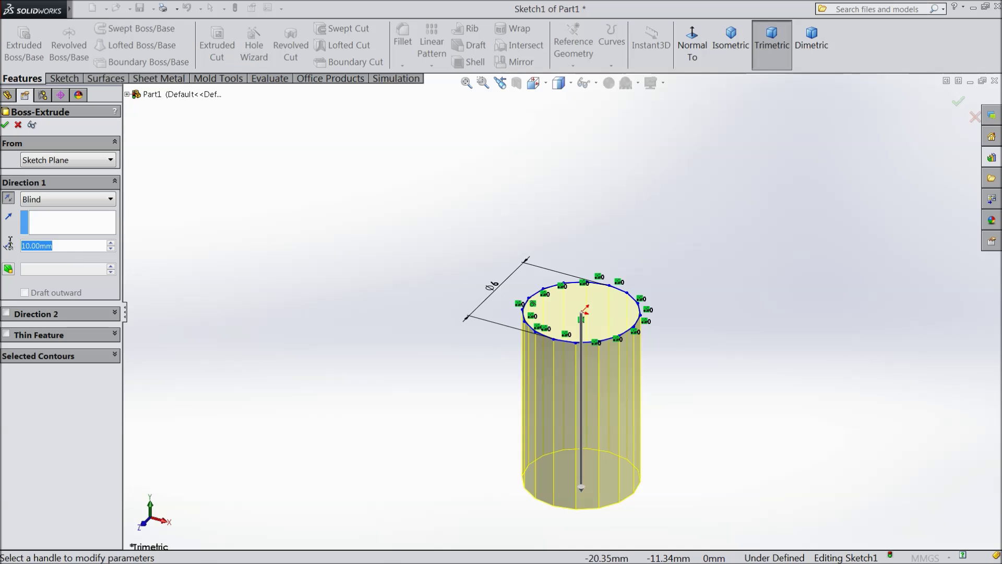
type("4.3")
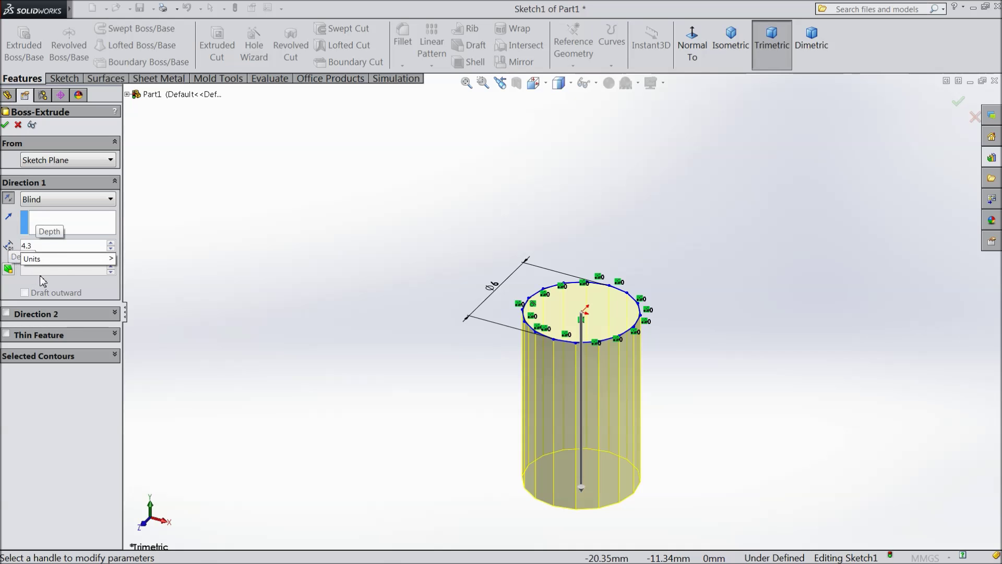
key("Return")
scroll(627, 375, "down", 2)
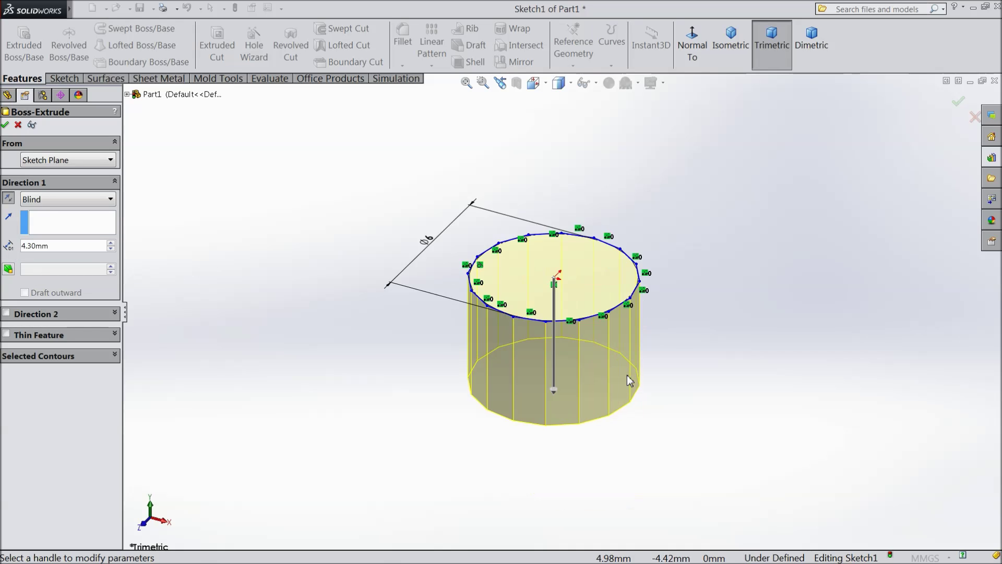
scroll(628, 374, "down", 2)
left_click(9, 269)
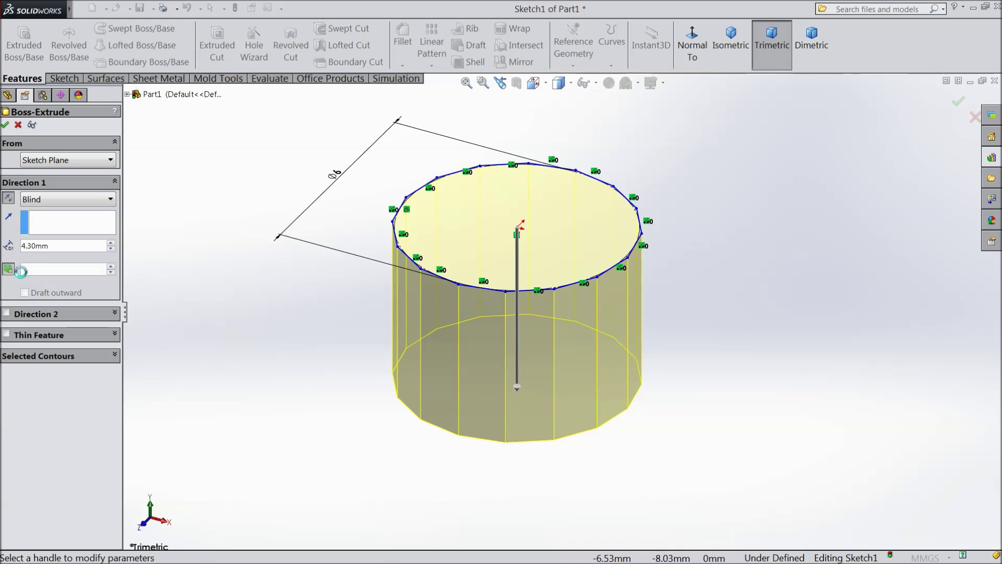
type("49")
key("Return")
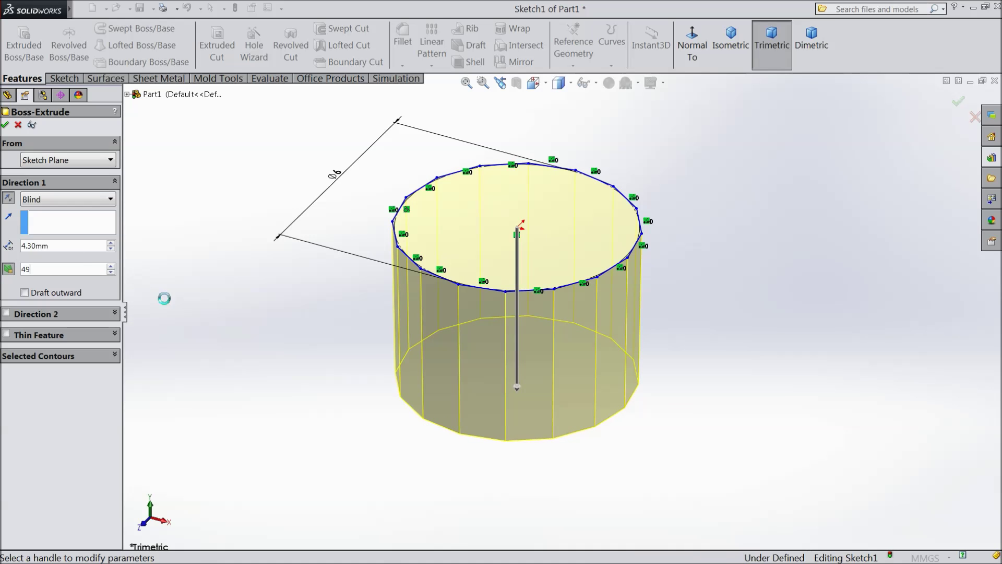
mouse_move(262, 317)
middle_mouse_down()
mouse_move(279, 189)
mouse_move(274, 324)
middle_mouse_up()
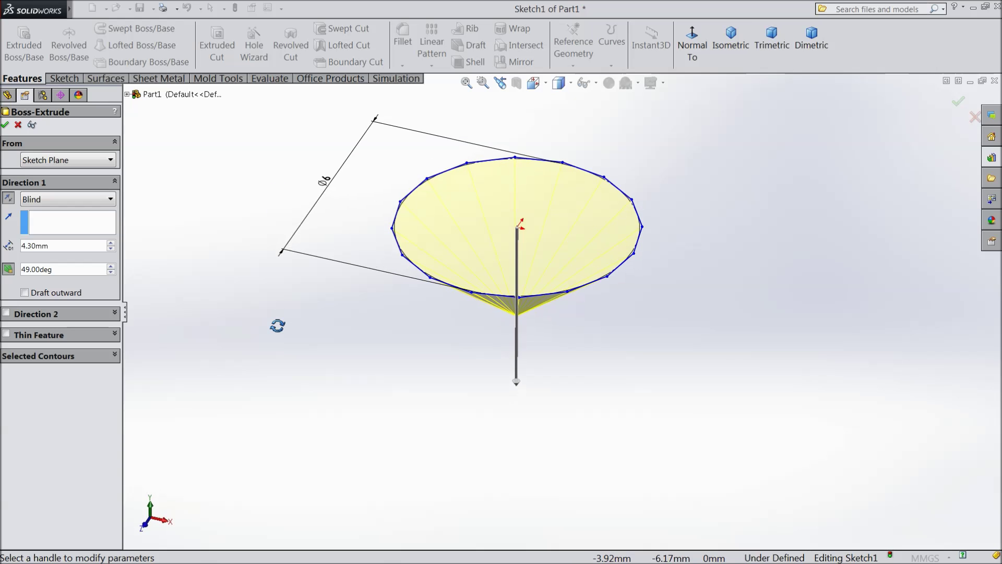
left_click(4, 125)
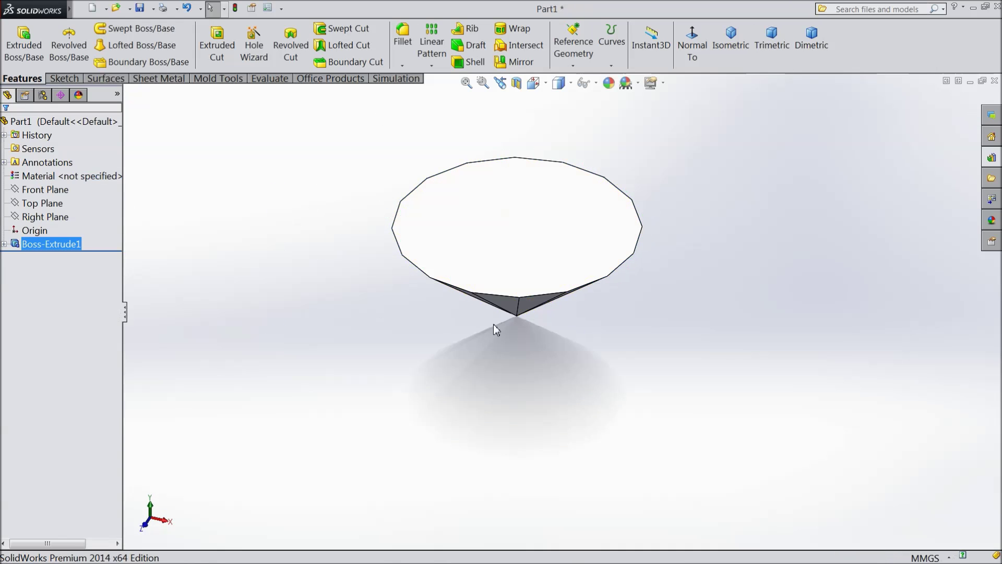
Step: Sketch on the cone's top face and convert its outline into sketch entities
mouse_move(469, 373)
middle_mouse_down()
mouse_move(459, 224)
mouse_move(431, 377)
middle_mouse_up()
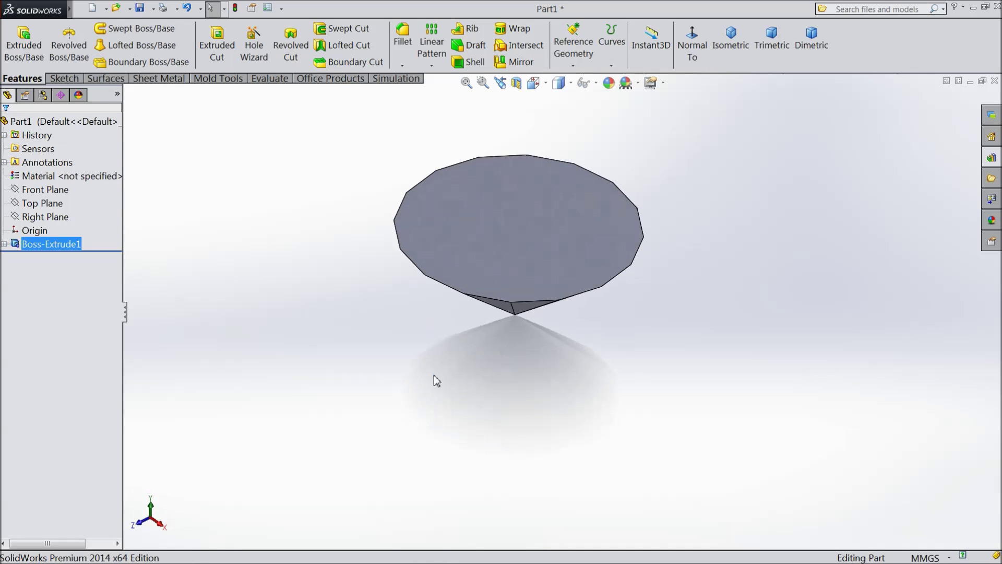
left_click(500, 237)
left_click(541, 206)
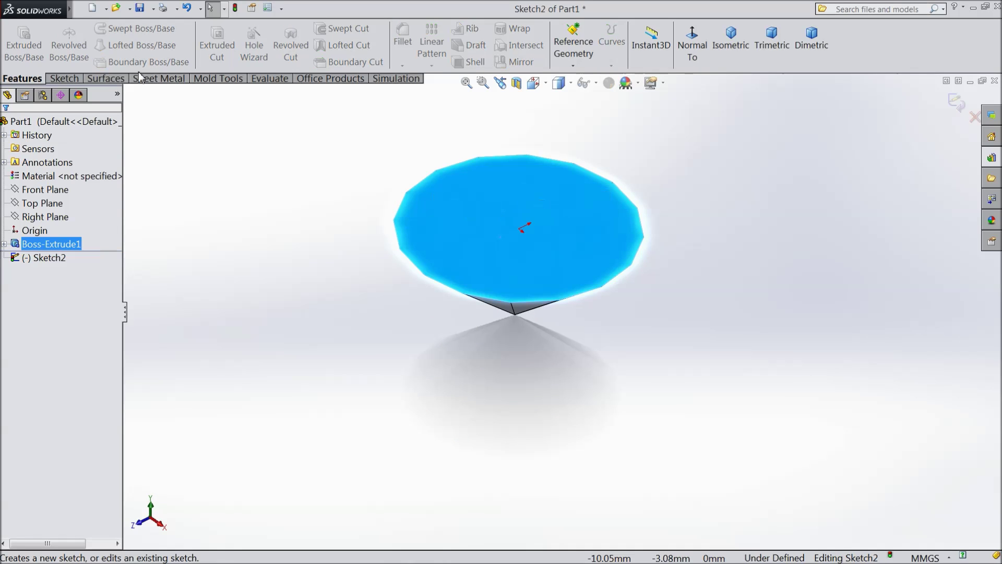
left_click(65, 79)
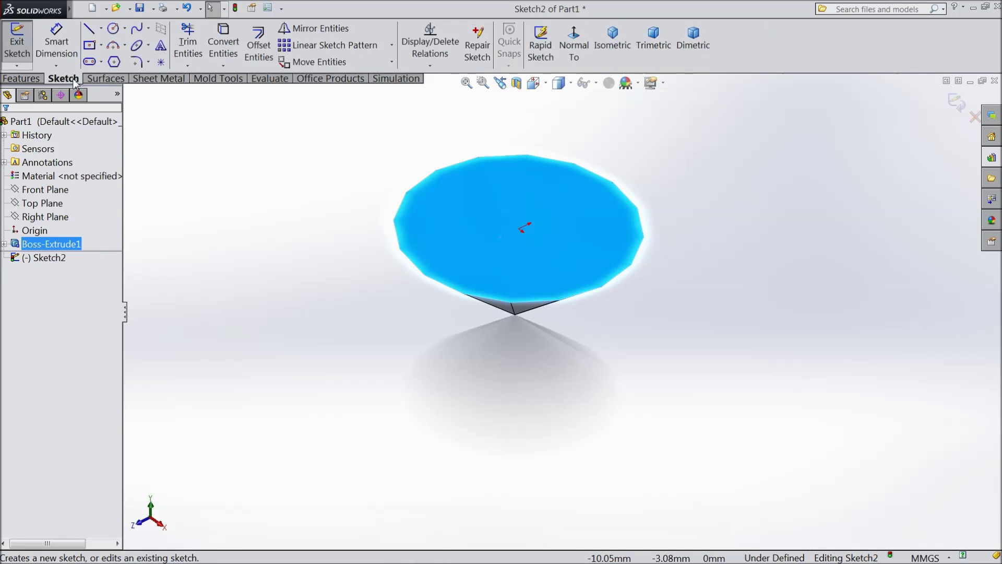
left_click(223, 57)
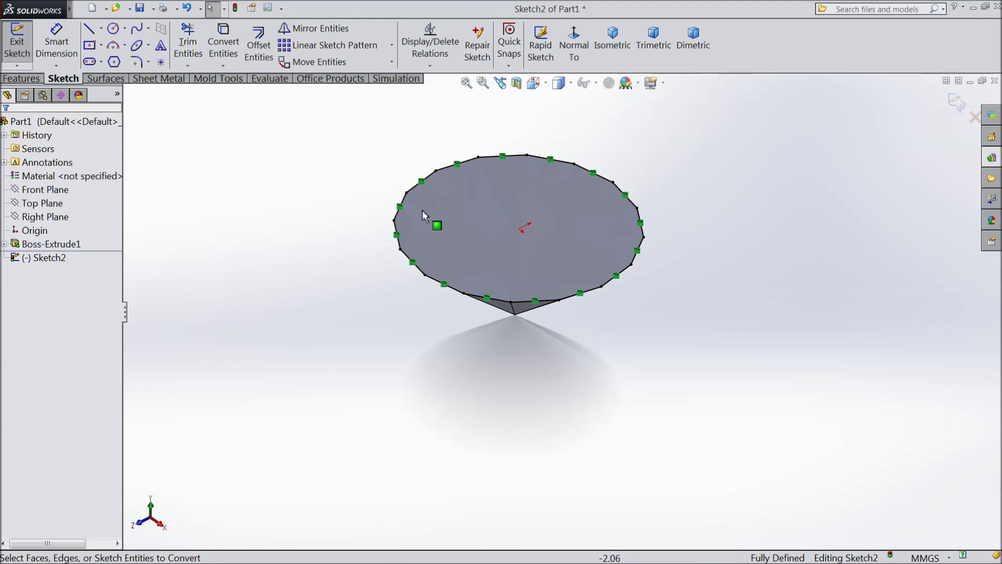
Step: Extrude the outline 0.25 mm into a thin disc on top of the cone
left_click(16, 78)
left_click(23, 44)
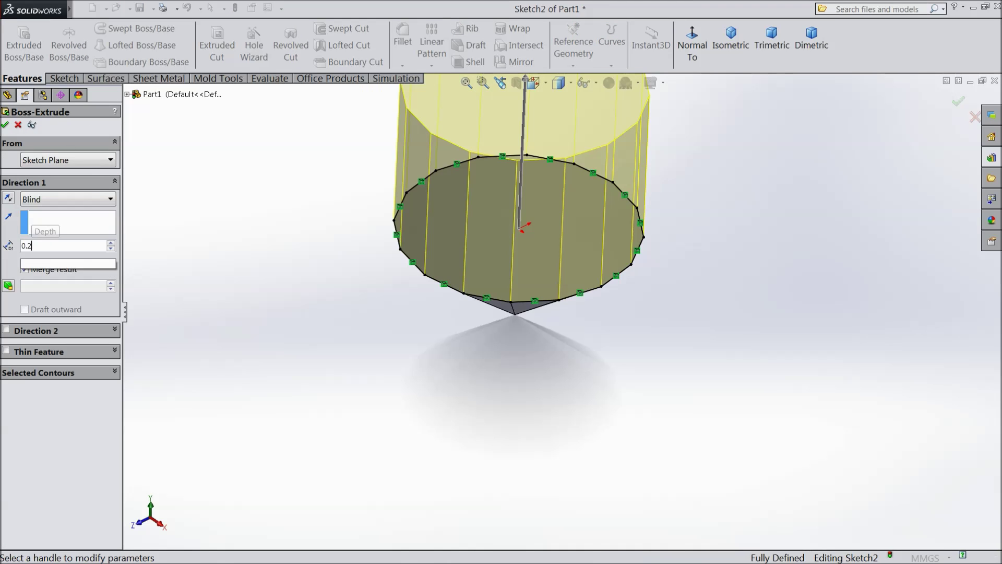
type("0.25")
key("Return")
scroll(569, 229, "down", 2)
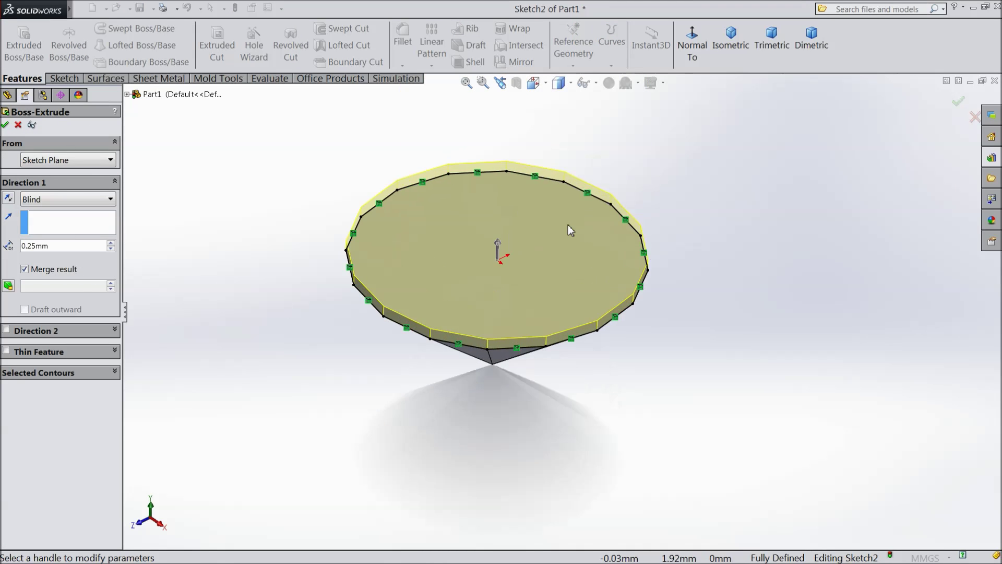
middle_click_drag(385, 340, 371, 293)
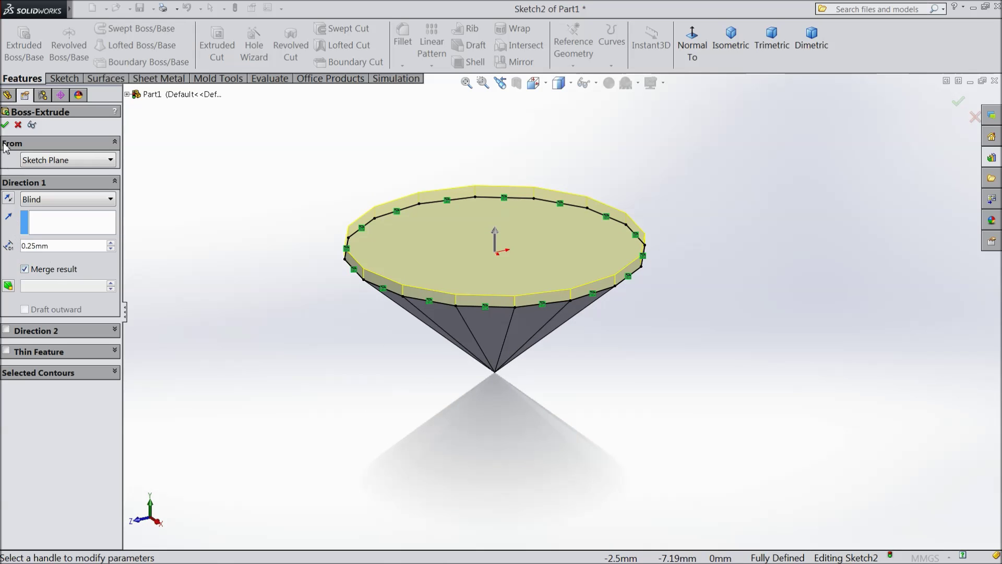
left_click(7, 125)
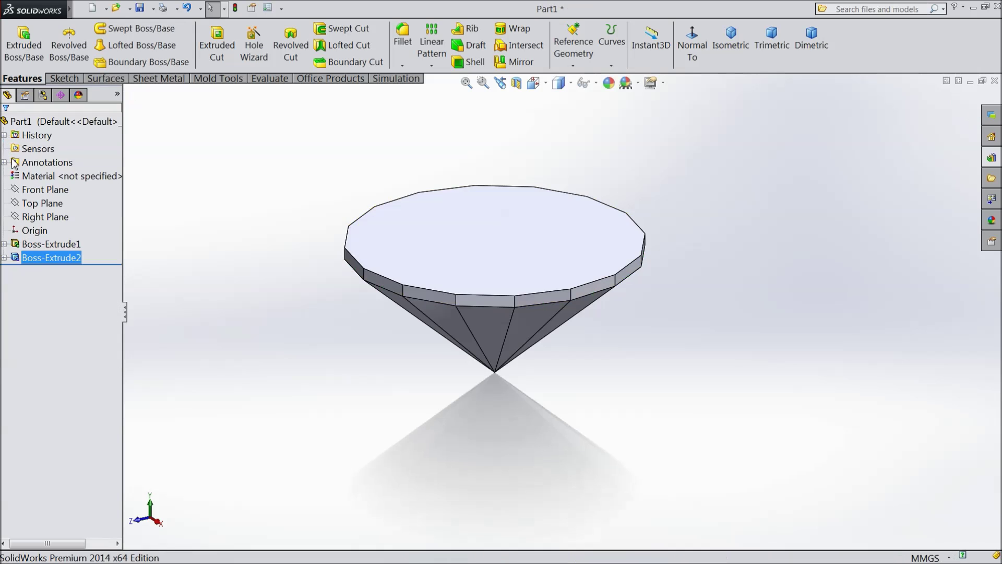
Step: Sketch on the disc's top face and convert its outline into sketch entities
left_click(454, 252)
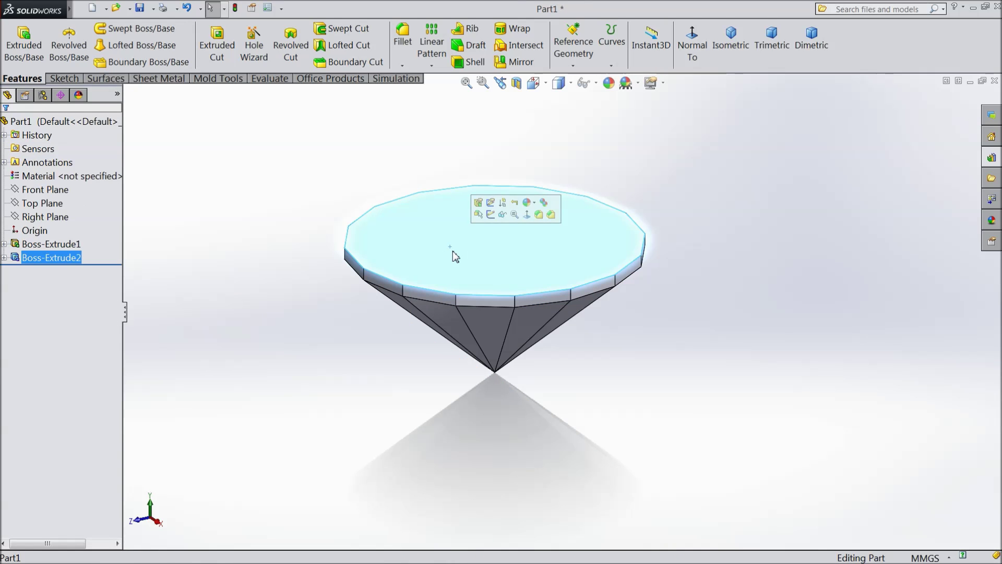
left_click(486, 219)
left_click(64, 79)
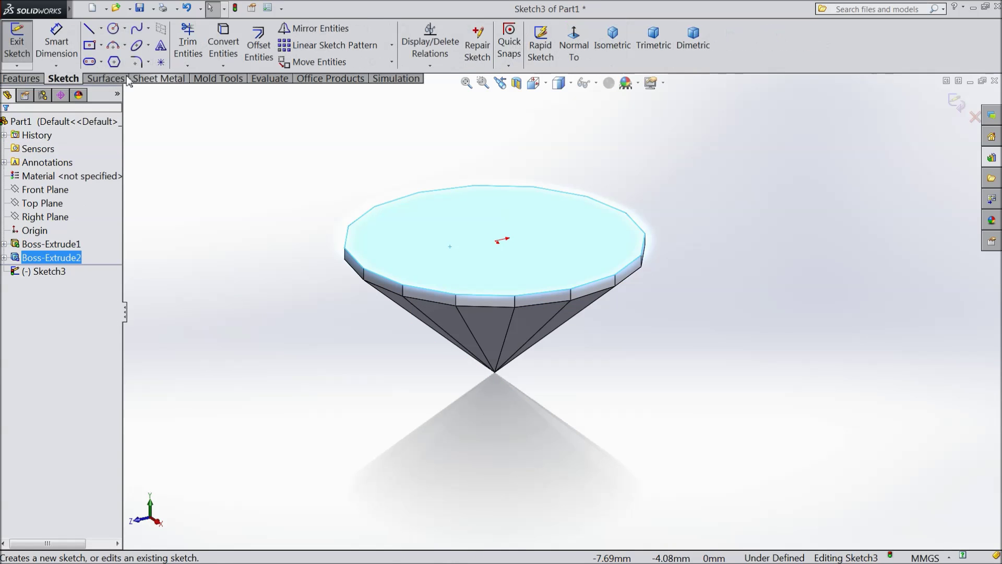
left_click(226, 48)
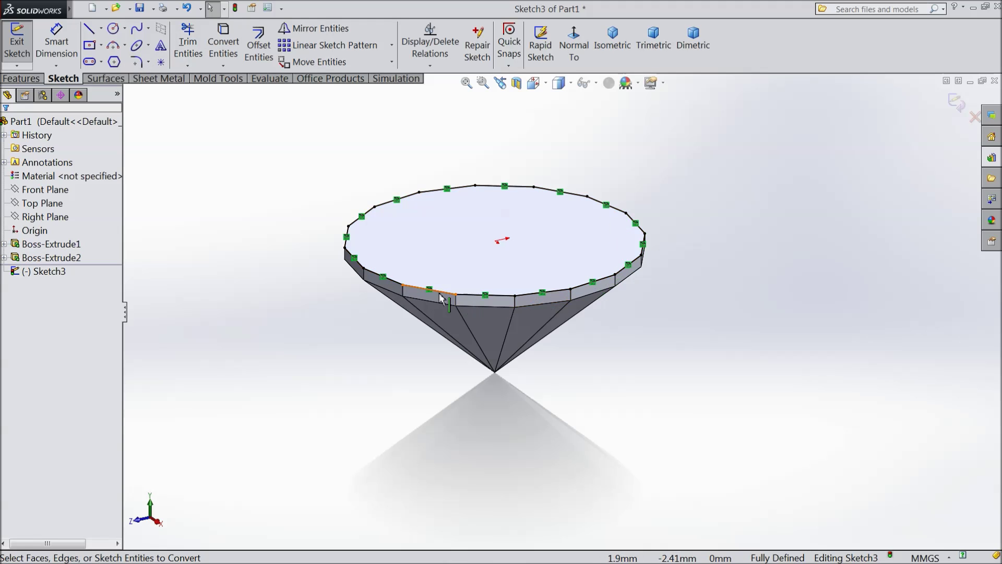
Step: Extrude the outline 1.50 mm with a 40° inward draft to form the tapered crown
left_click(22, 78)
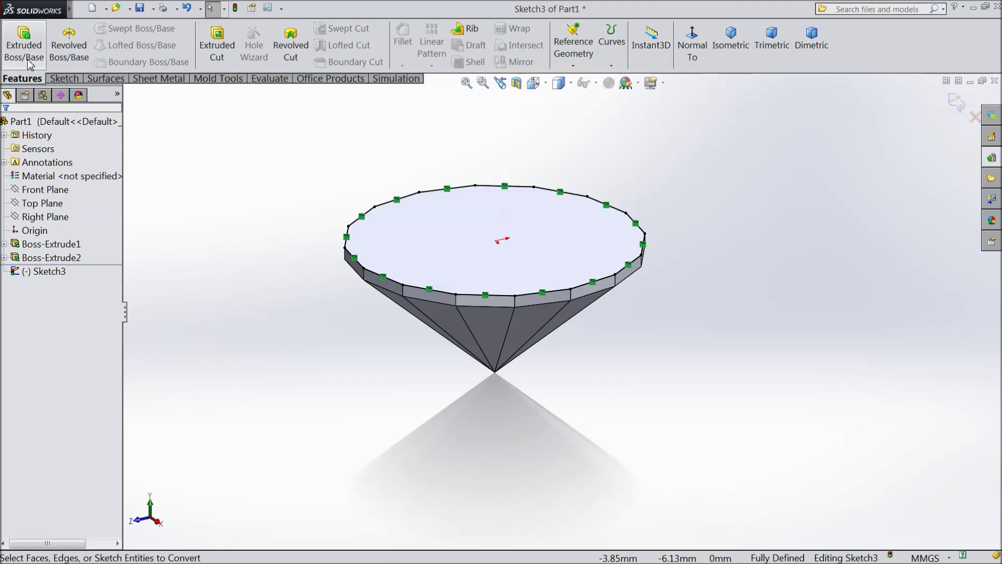
left_click(24, 47)
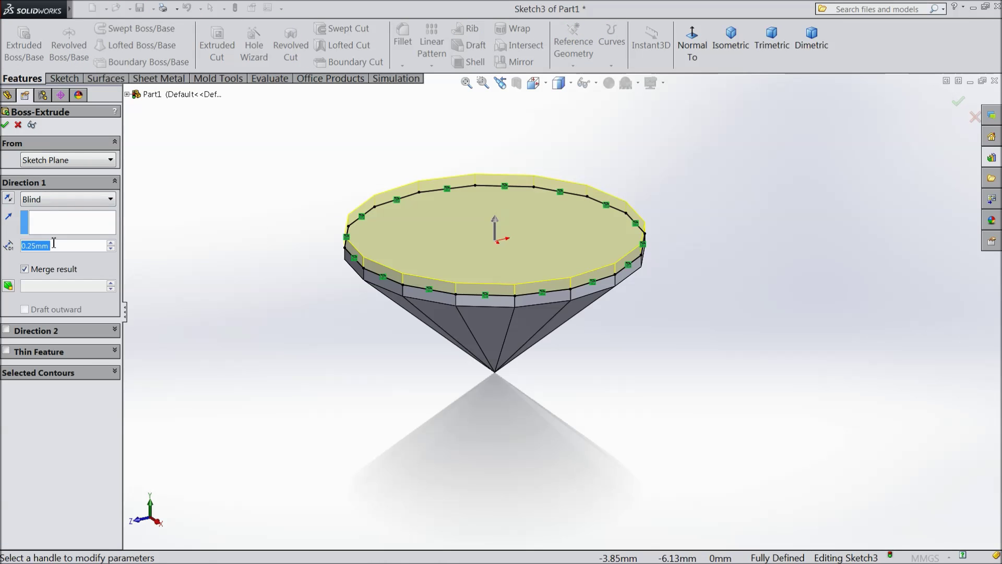
type("1.53")
key("Return")
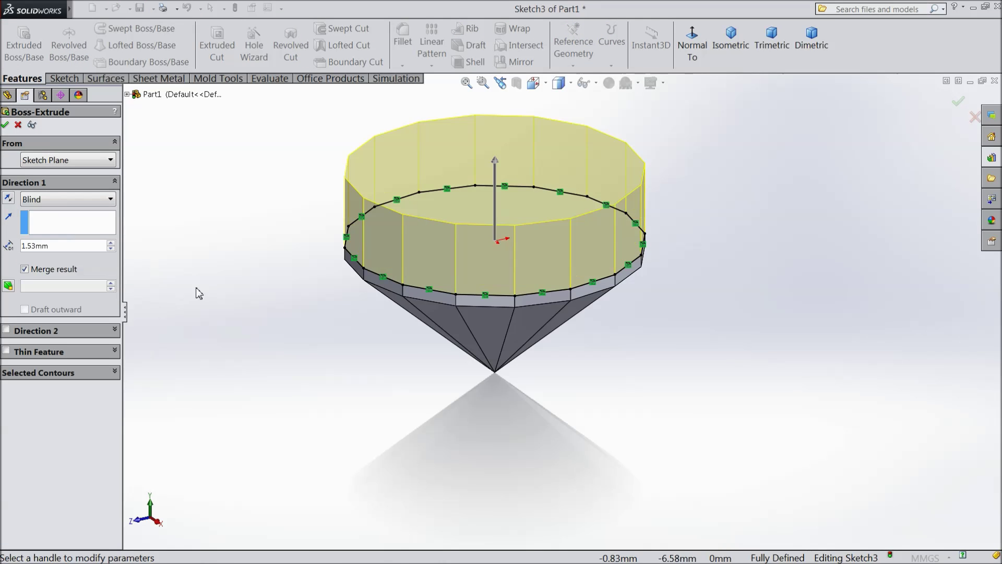
left_click(9, 285)
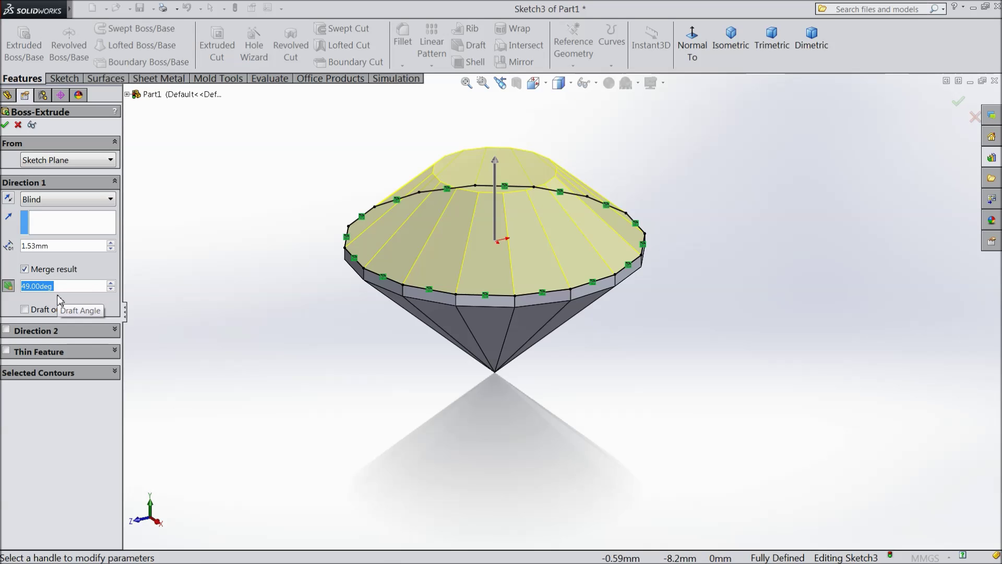
type("40")
key("Return")
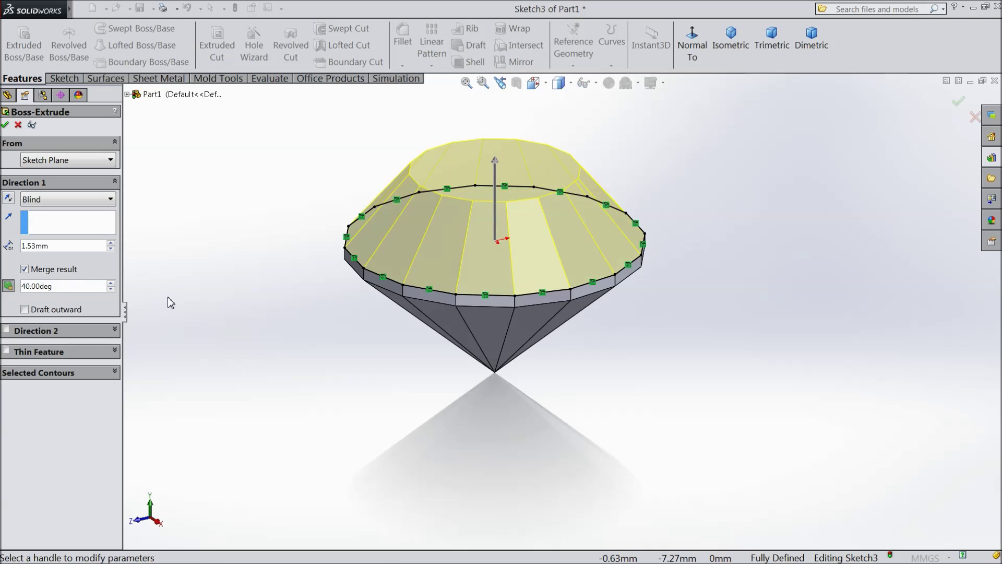
middle_click_drag(212, 284, 220, 281)
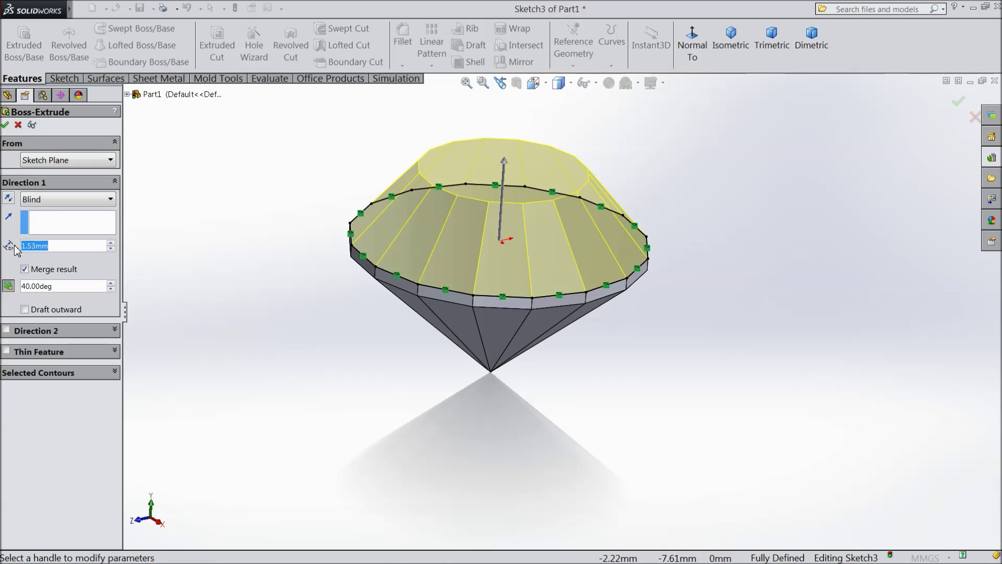
type("1.5")
key("Return")
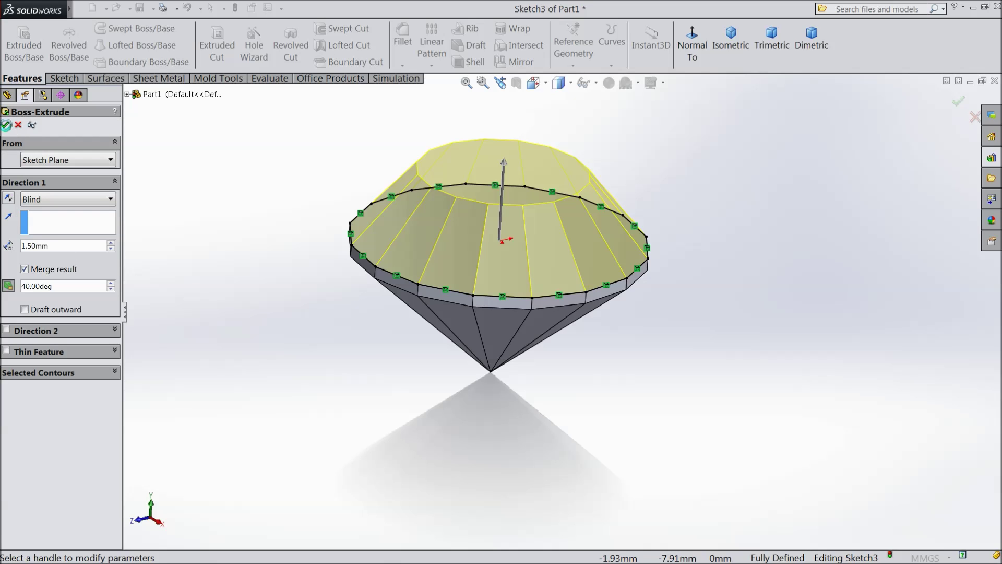
key("Return")
mouse_move(346, 342)
middle_mouse_down()
mouse_move(348, 376)
mouse_move(338, 378)
middle_mouse_up()
Step: Sketch a line down one crown facet from its top to its bottom edge
middle_click_drag(496, 310, 484, 261)
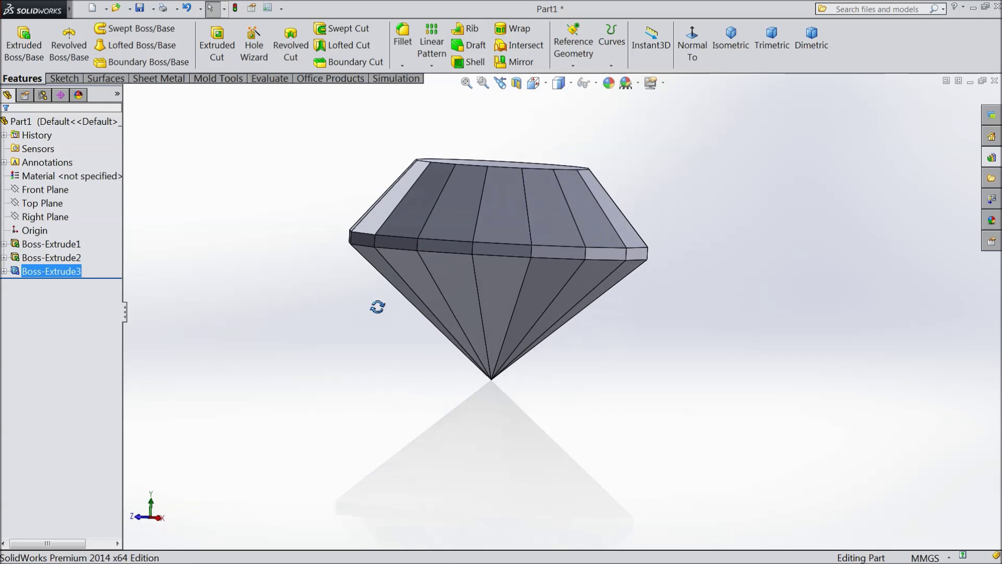
left_click(485, 266)
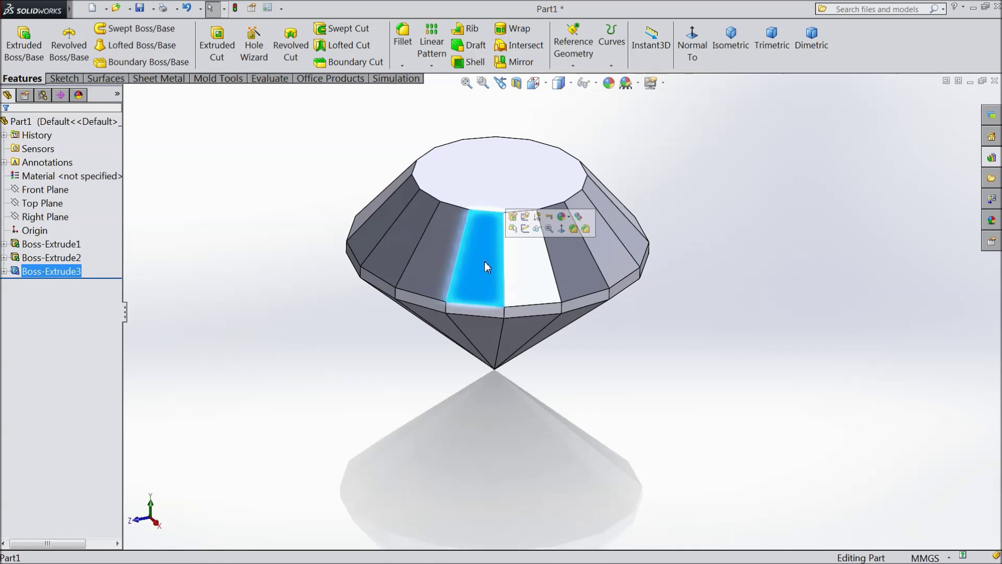
left_click(527, 229)
left_click(64, 79)
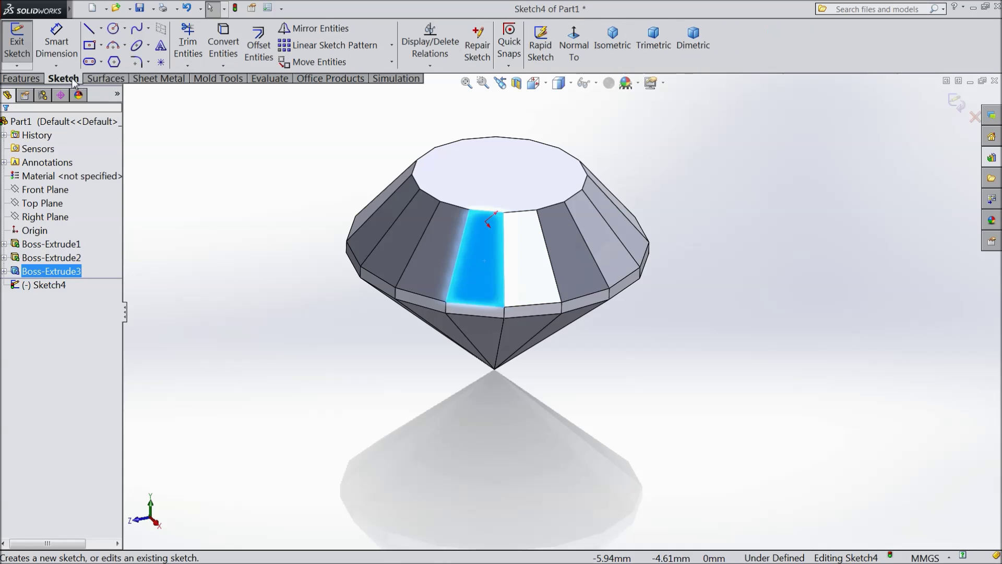
left_click(91, 29)
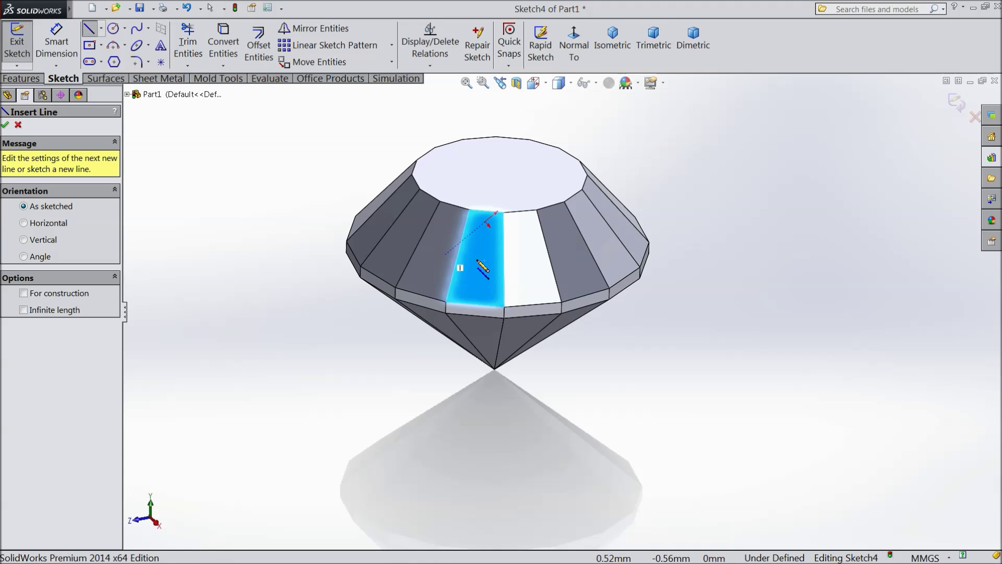
left_click(470, 212)
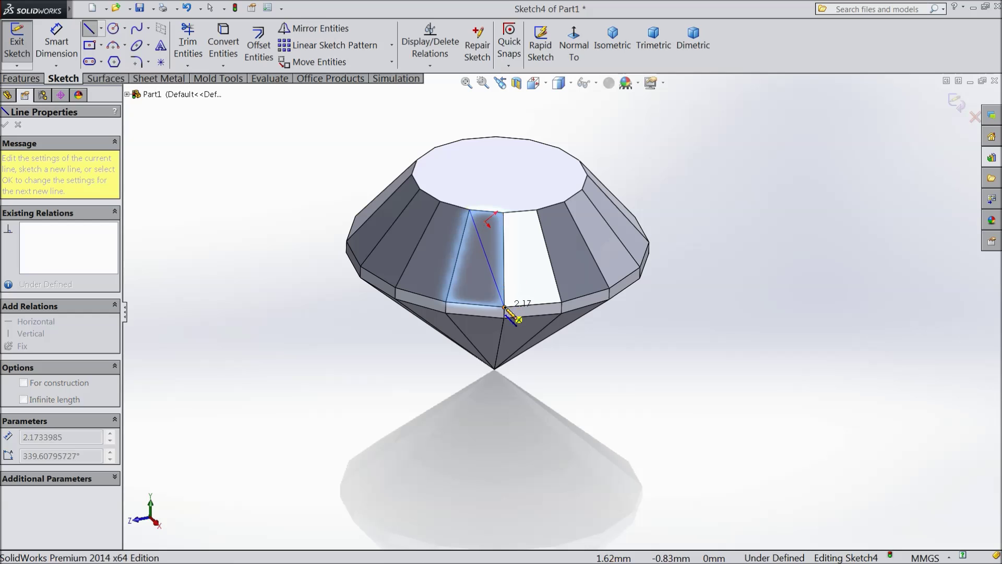
left_click(504, 312)
right_click(575, 364)
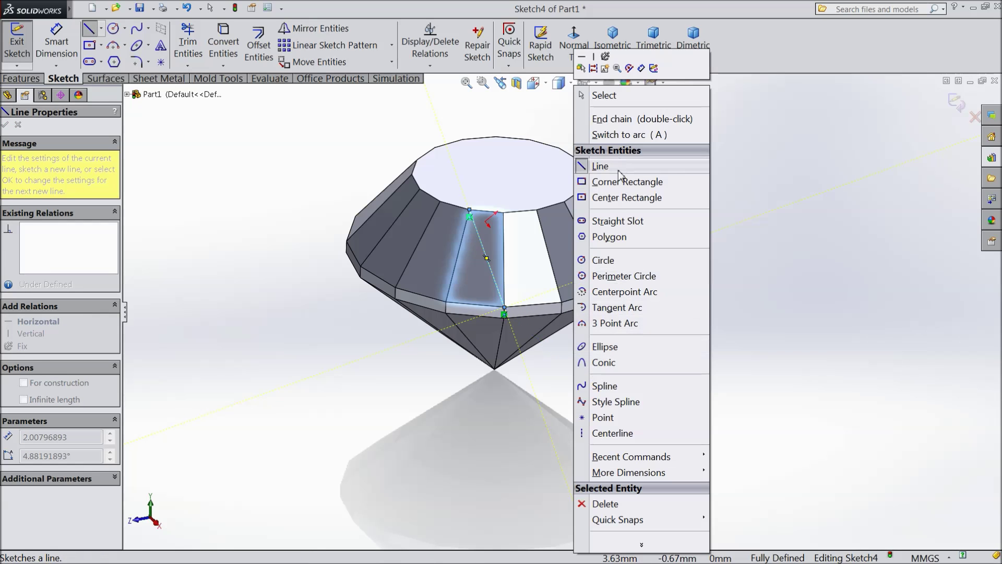
left_click(641, 173)
left_click(956, 101)
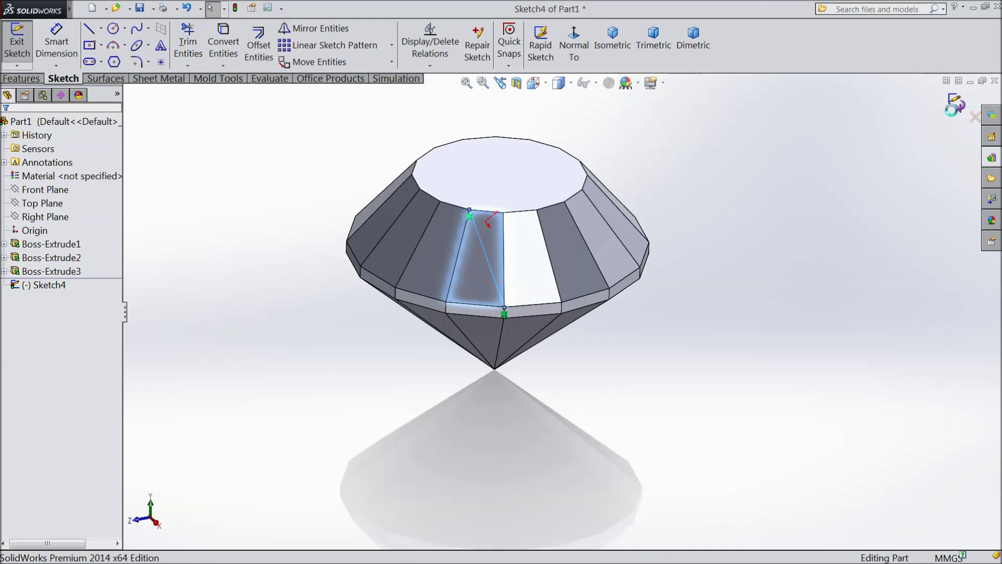
Step: Sketch a diagonal line on the neighbouring facet from its top corner to the bottom edge
left_click(530, 273)
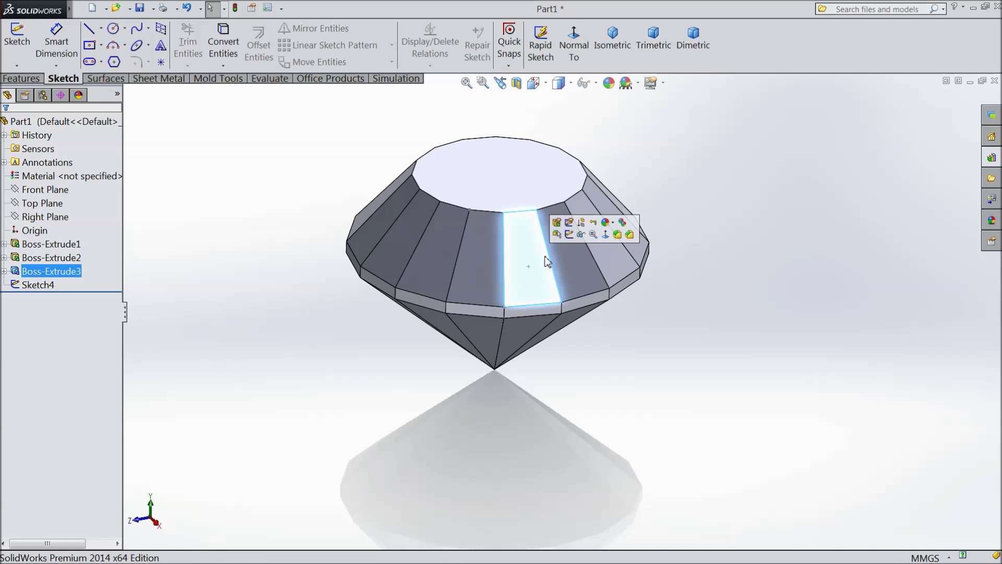
left_click(569, 234)
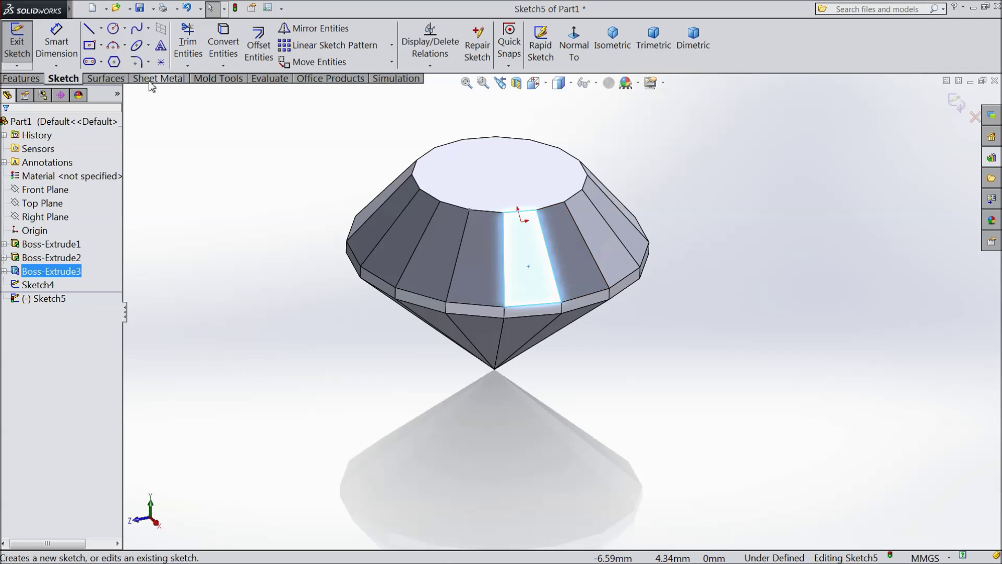
left_click(90, 32)
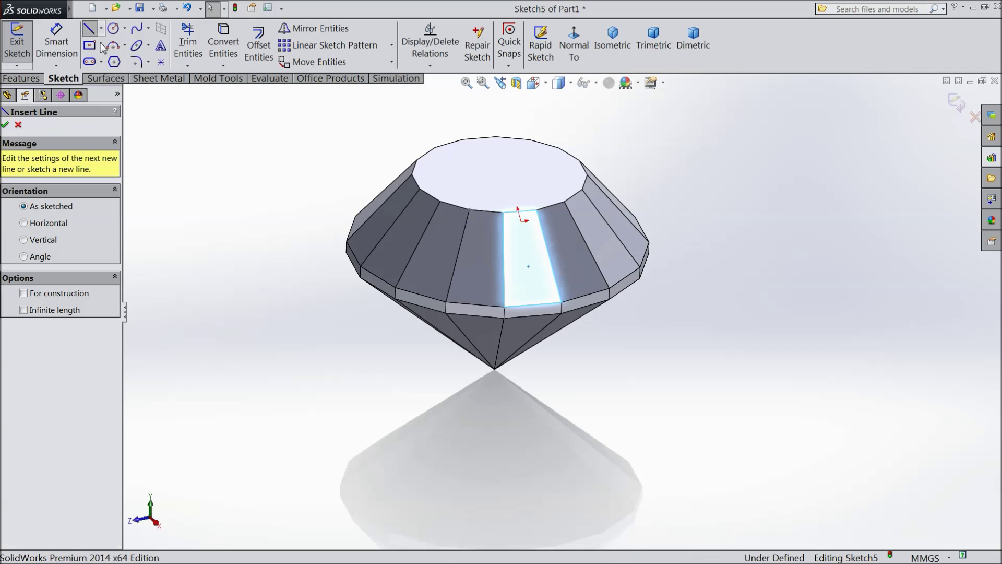
left_click(537, 212)
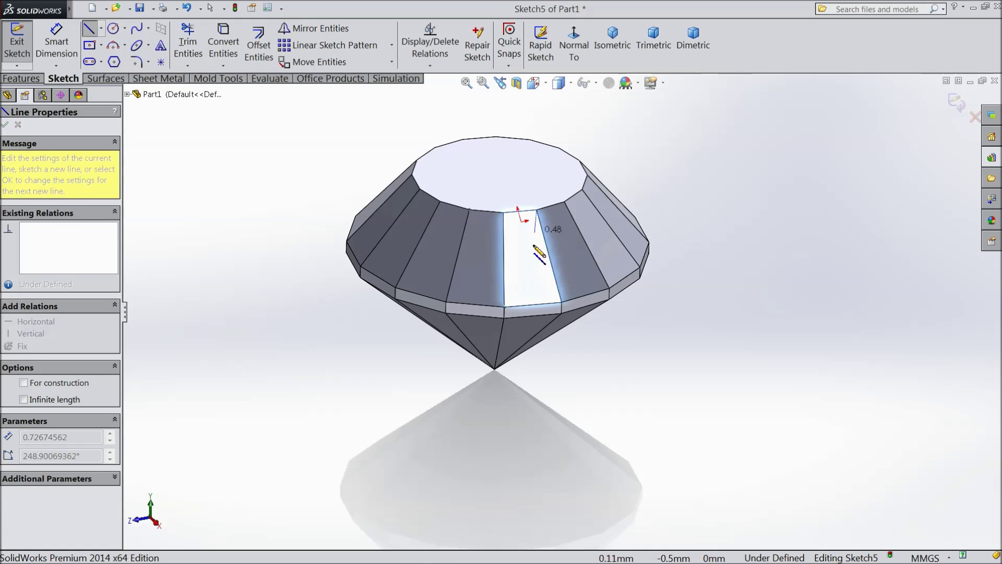
left_click(505, 312)
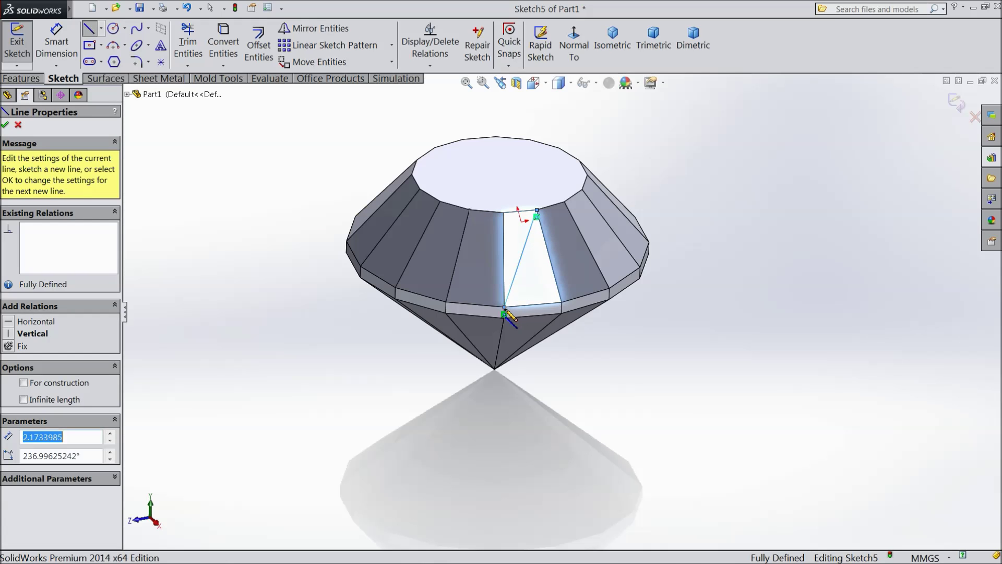
right_click(726, 261)
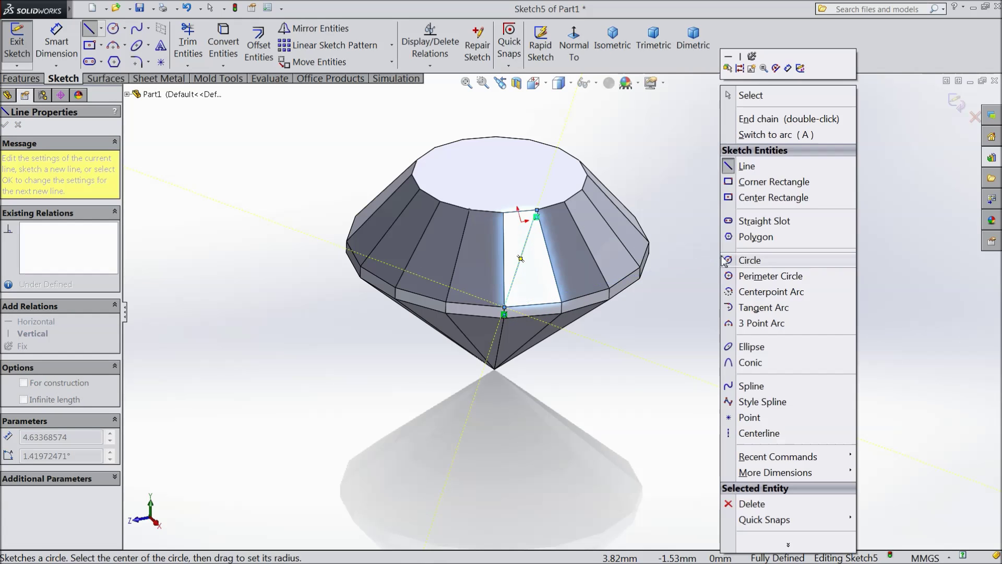
left_click(751, 164)
Step: Make the diagonal line construction geometry and finish the second facet sketch
left_click(525, 257)
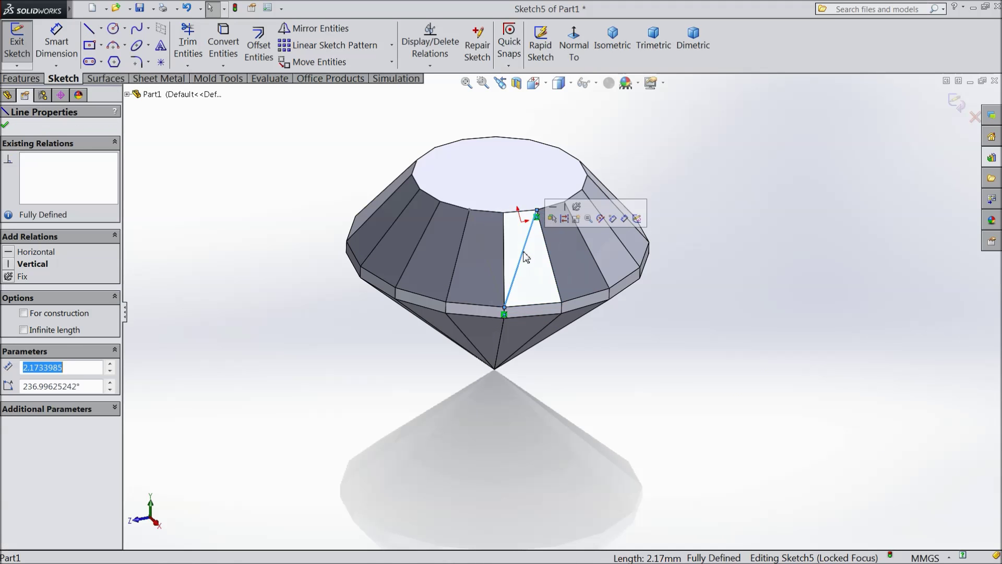
left_click(561, 226)
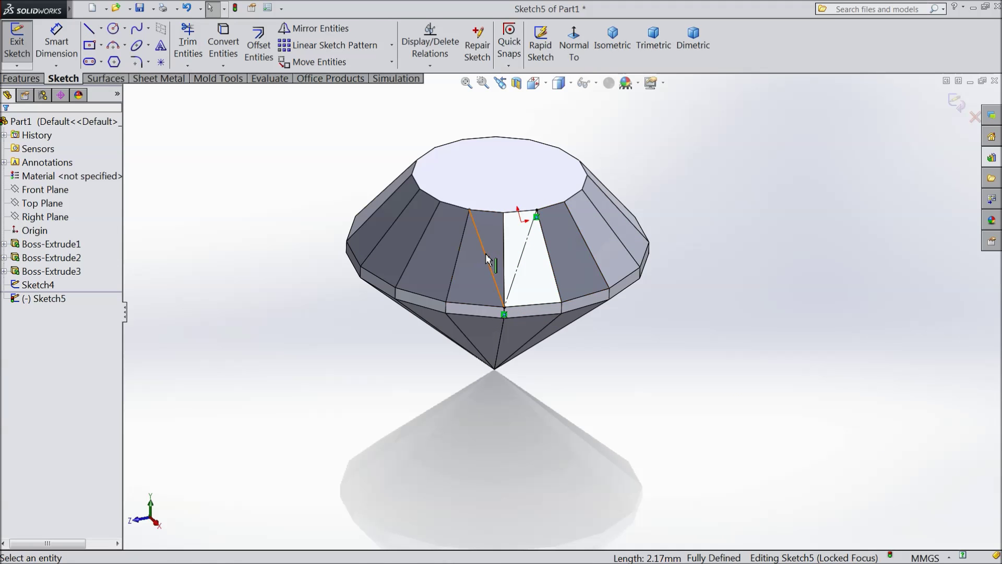
left_click(520, 259)
left_click(558, 226)
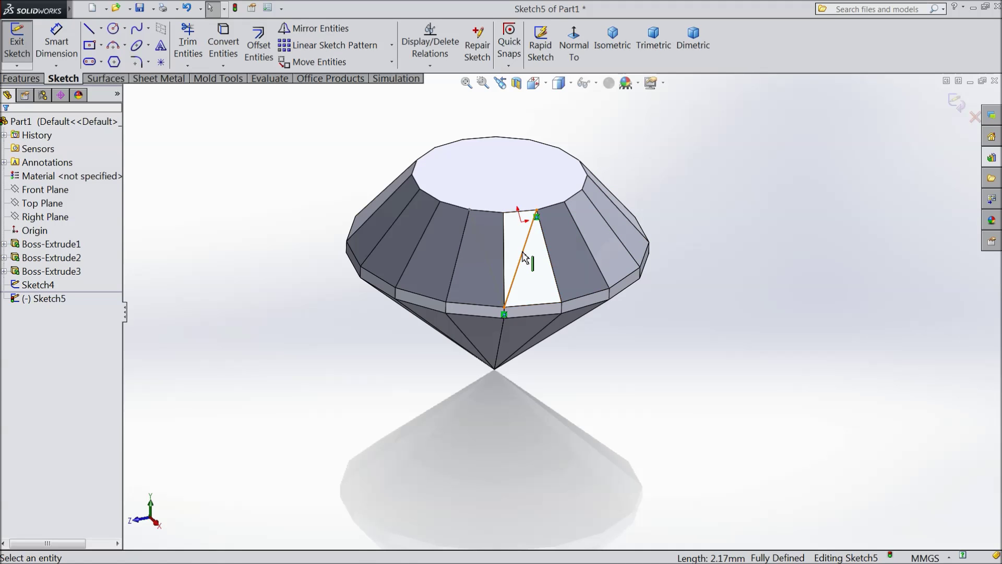
left_click(522, 260)
left_click(563, 220)
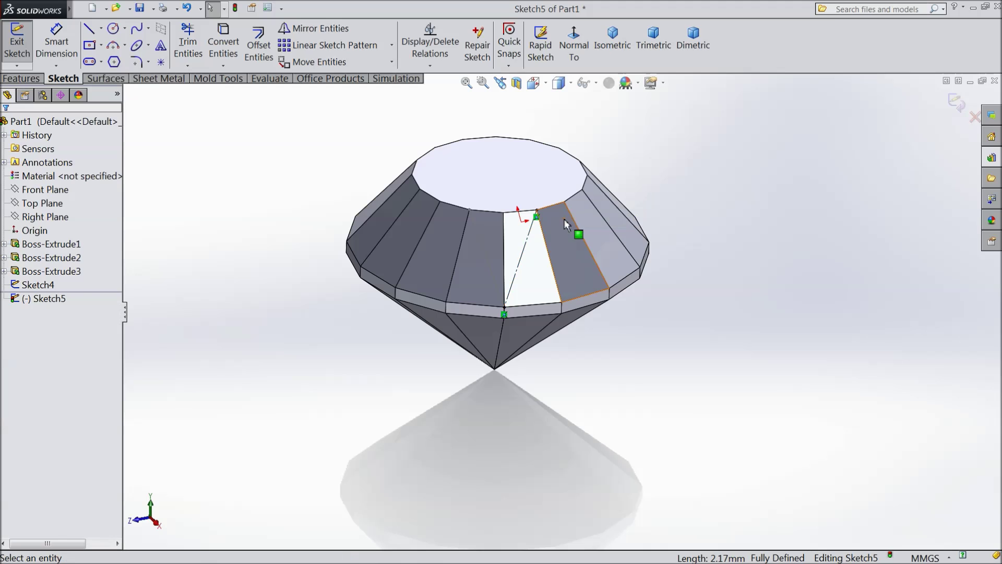
left_click(955, 103)
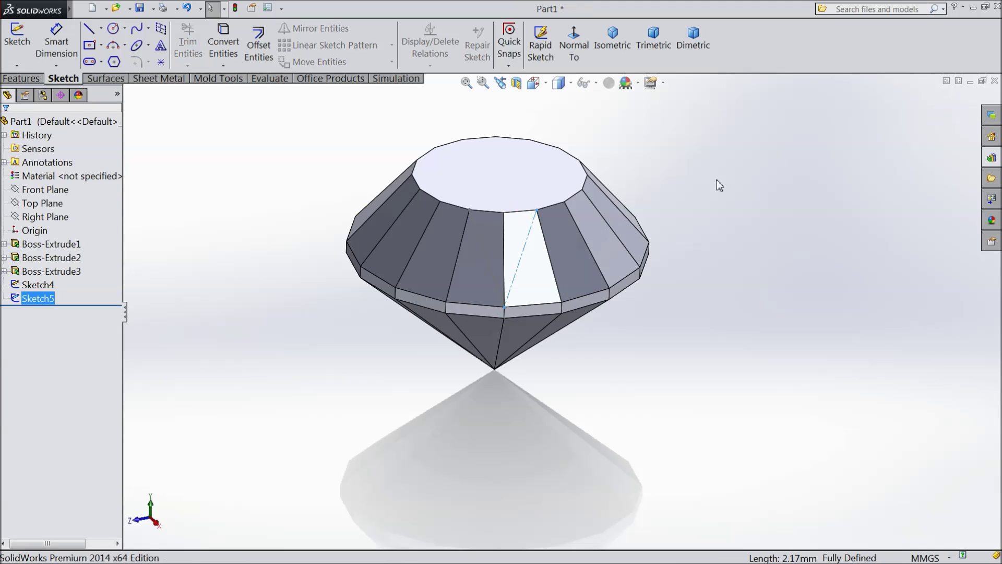
Step: Reopen the first facet sketch and make its vertical line construction geometry
middle_click_drag(549, 192, 631, 209)
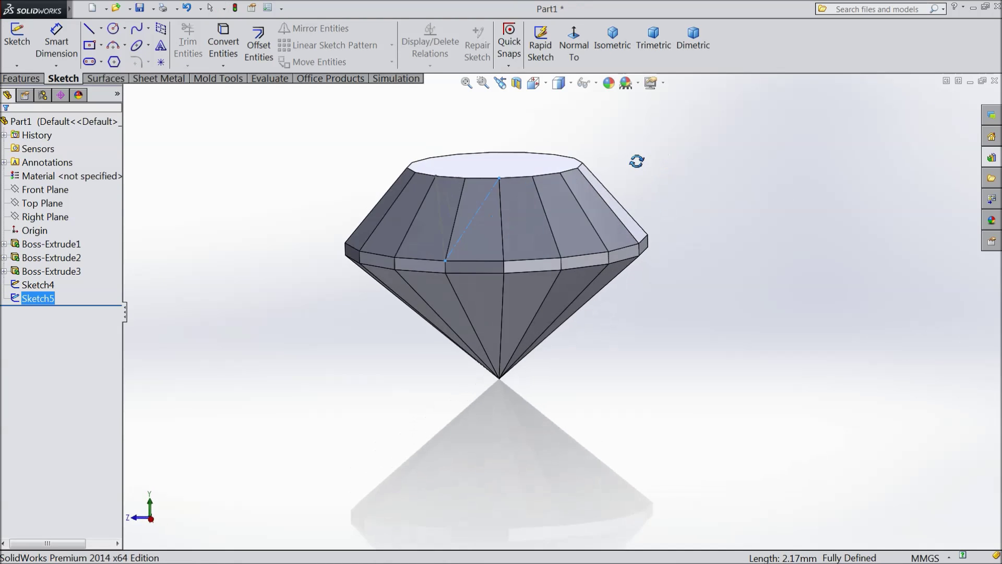
left_click(432, 262)
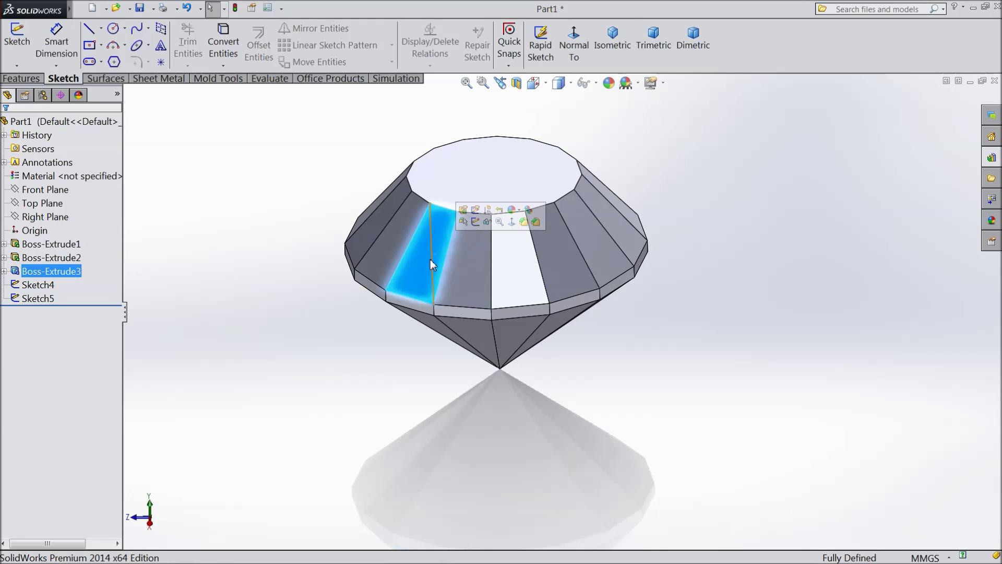
left_click(21, 291)
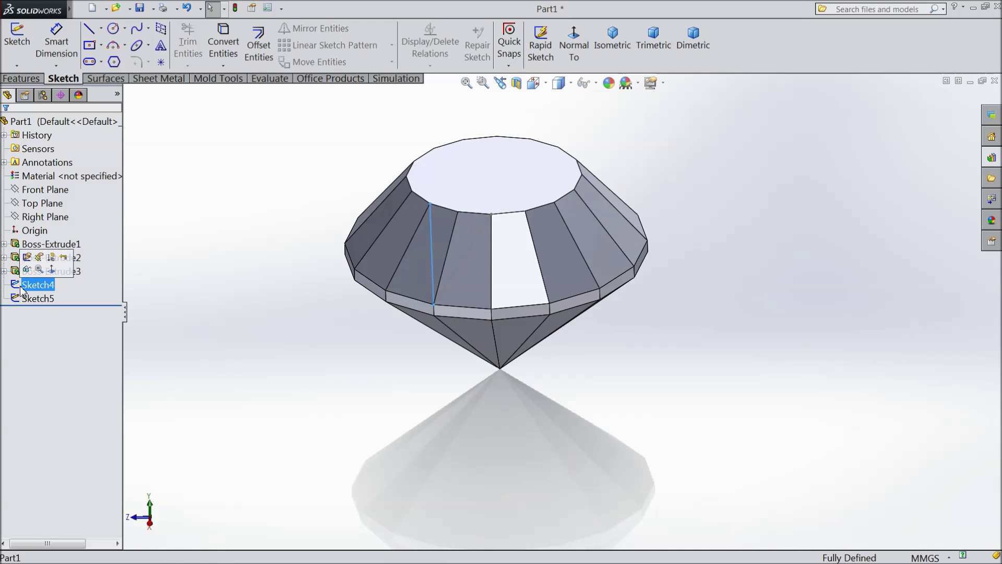
left_click(28, 258)
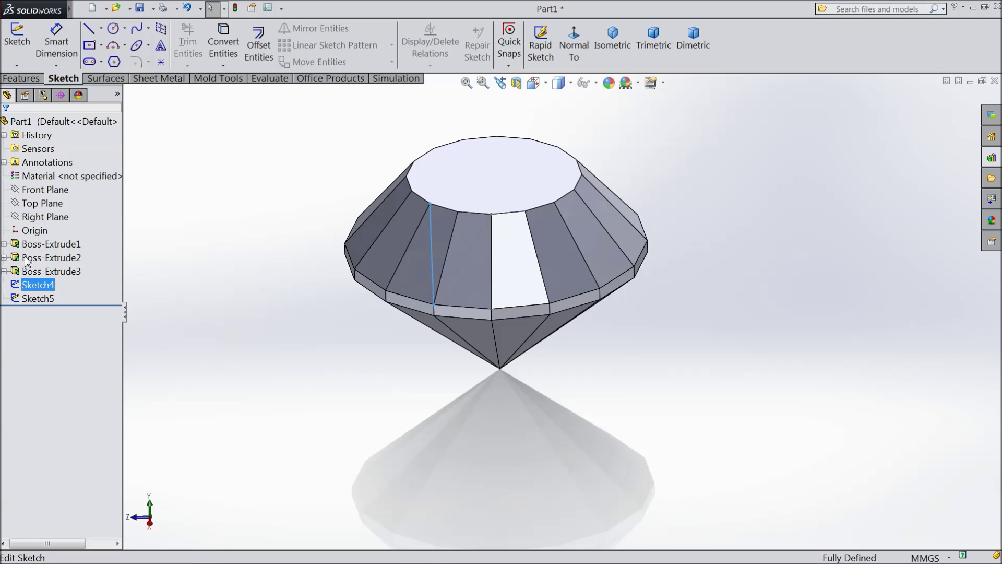
left_click(432, 255)
left_click(473, 223)
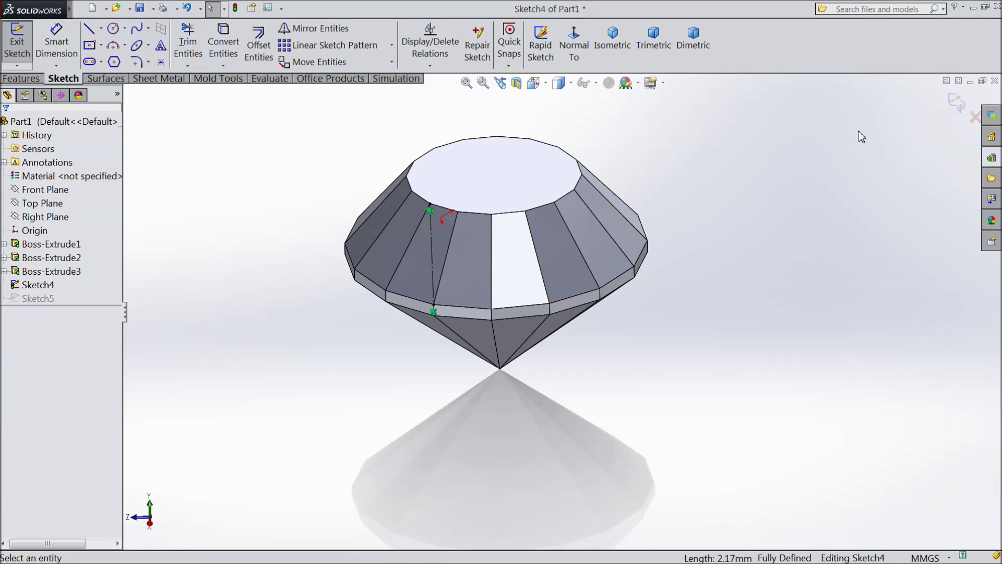
left_click(955, 106)
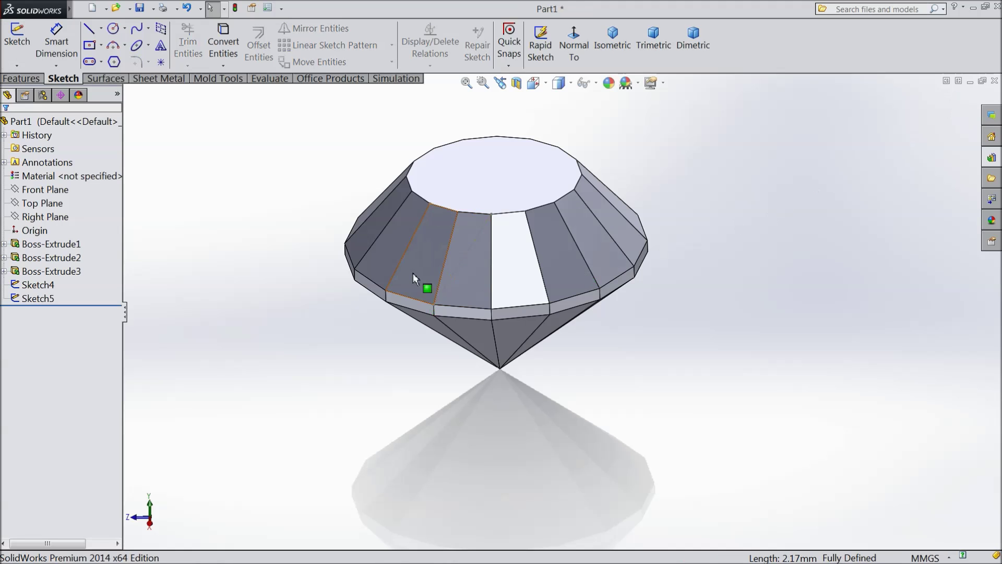
Step: Draw a centerline along the table edge between two facet corners on the top face
left_click(487, 197)
left_click(523, 154)
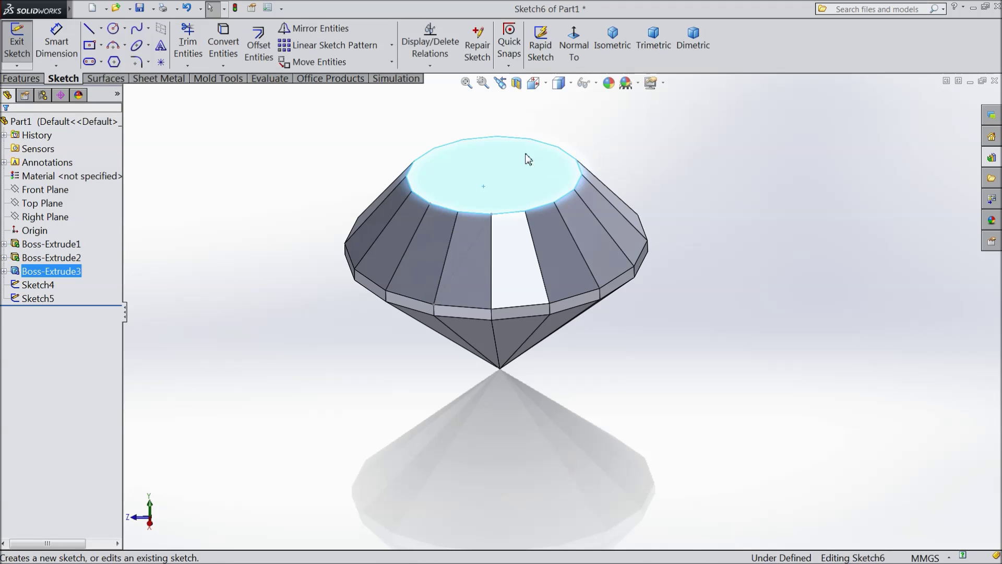
left_click(103, 28)
left_click(110, 62)
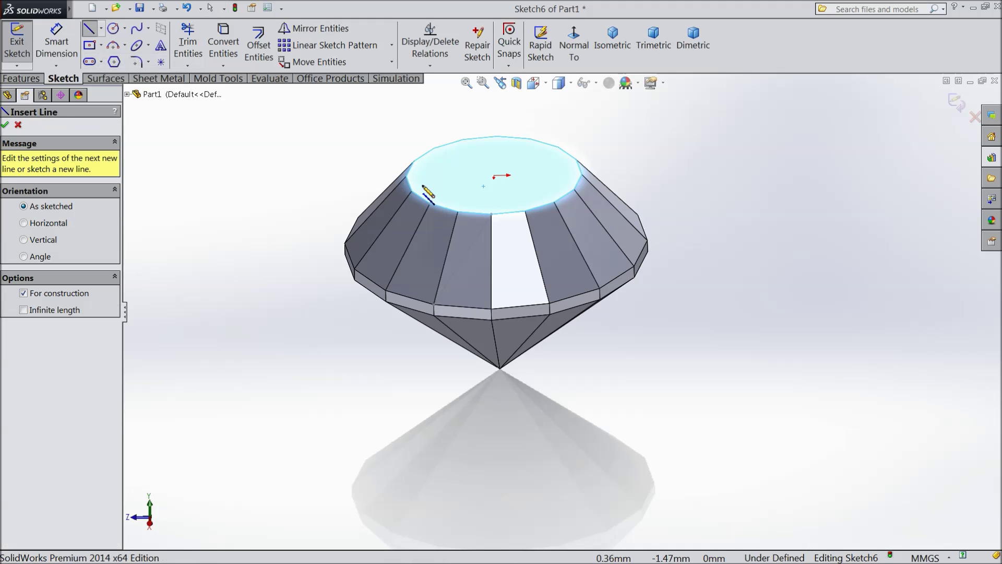
scroll(415, 211, "down", 3)
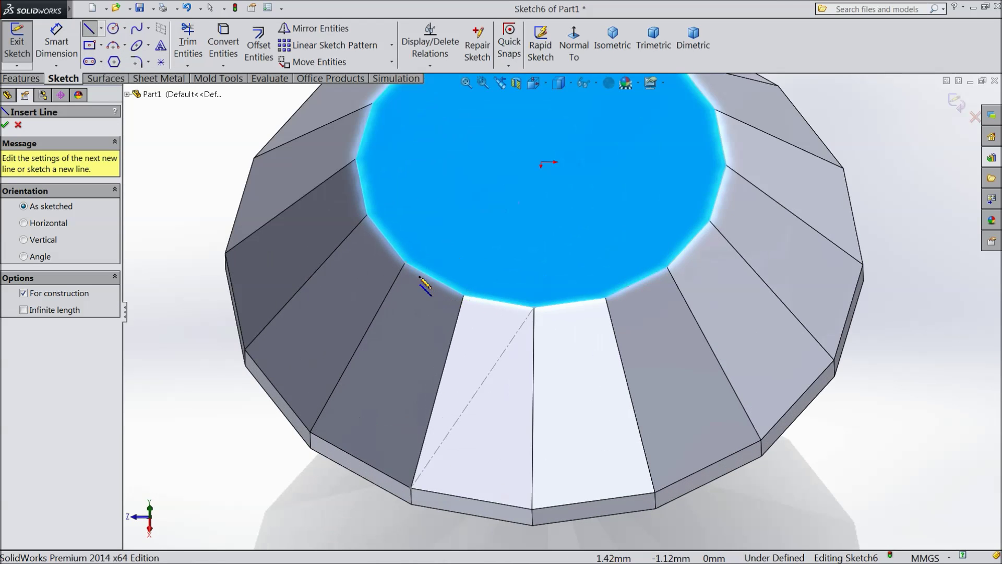
left_click(405, 266)
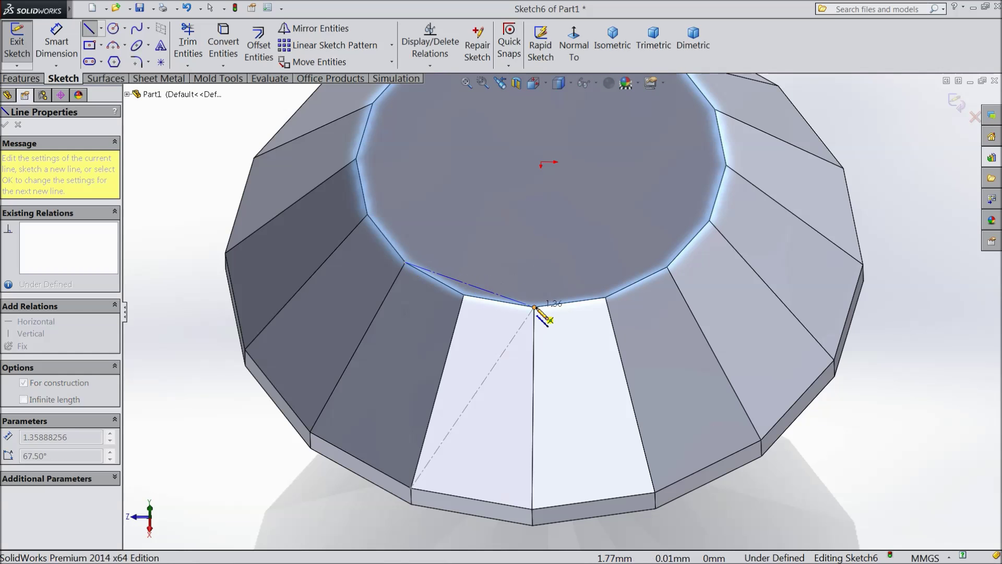
left_click(534, 312)
left_click(957, 103)
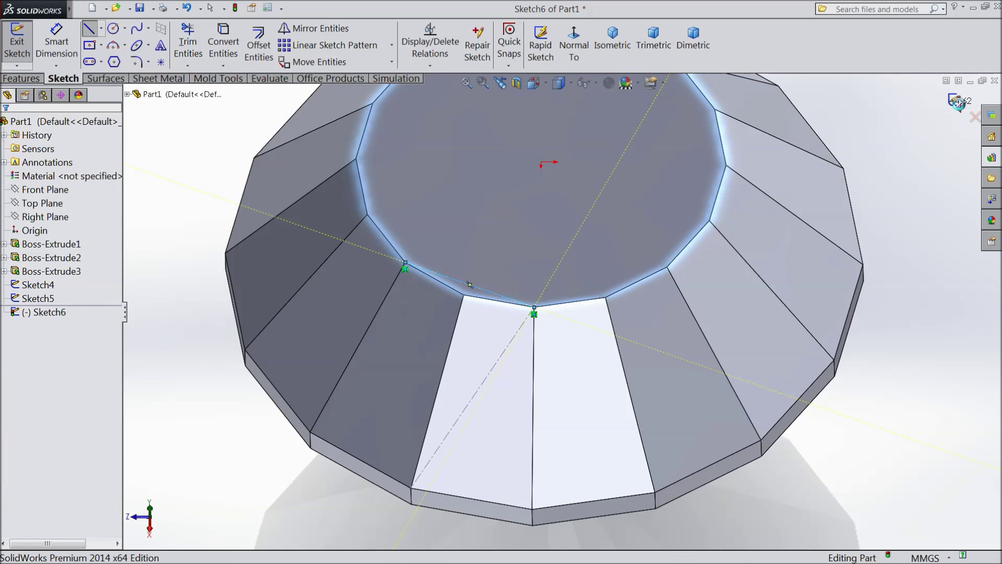
scroll(552, 297, "up", 3)
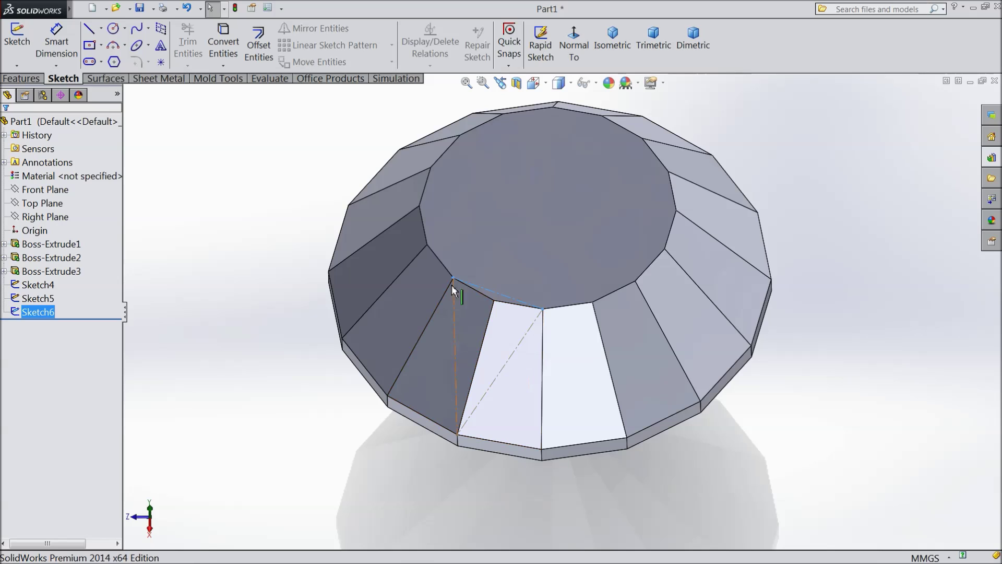
Step: Create reference plane Plane1 through the vertical and diagonal facet lines
left_click(18, 80)
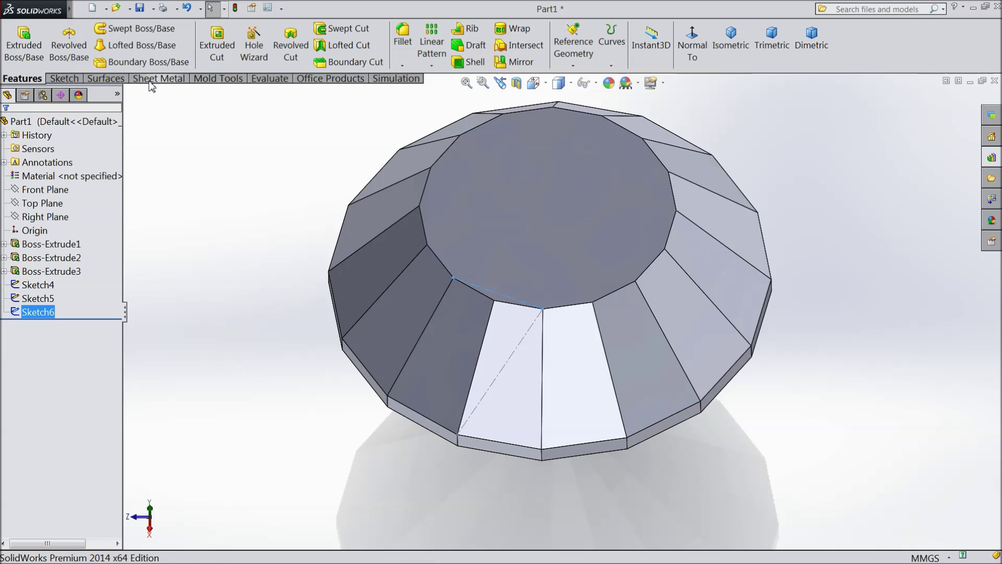
left_click(583, 72)
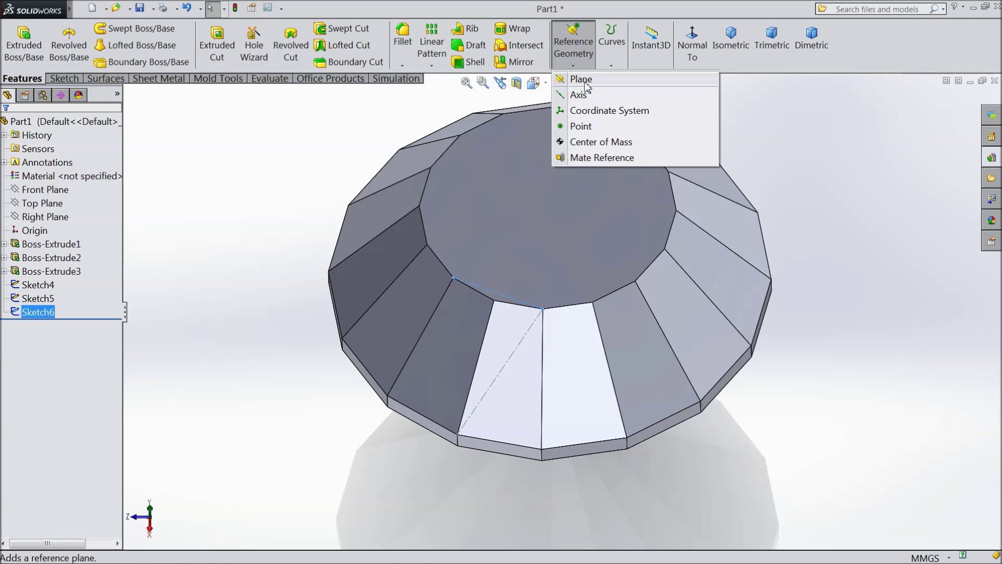
left_click(581, 78)
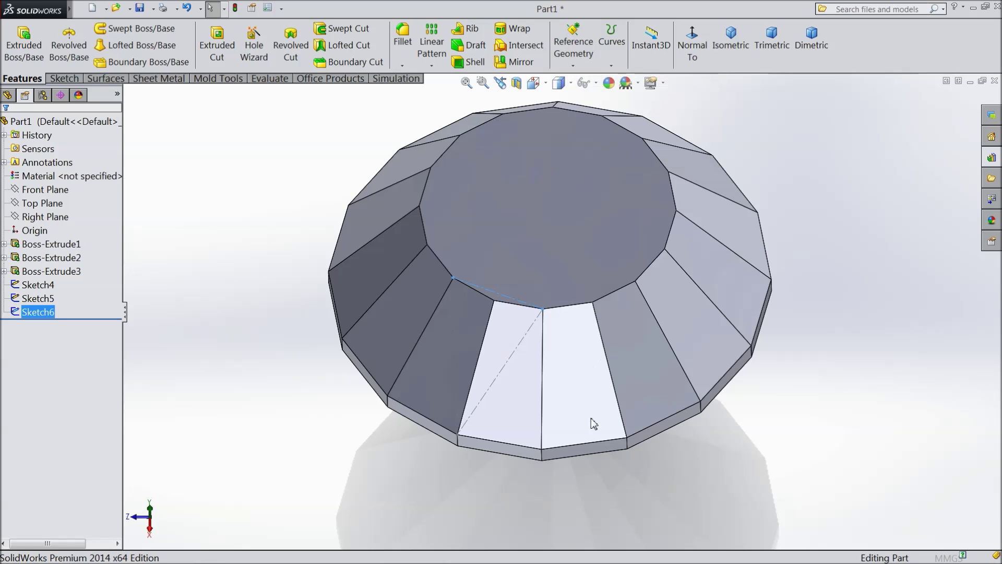
left_click(455, 358)
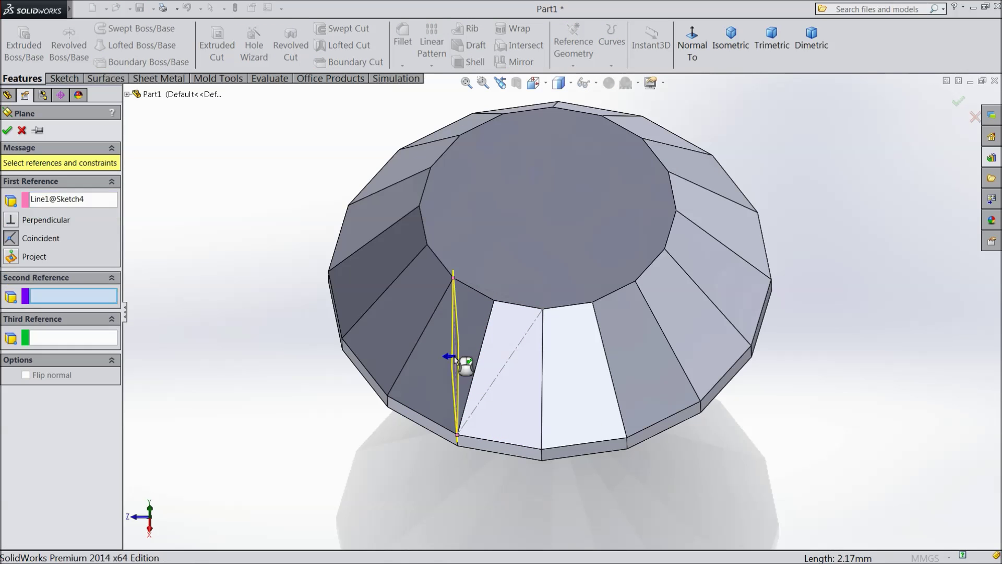
left_click(500, 378)
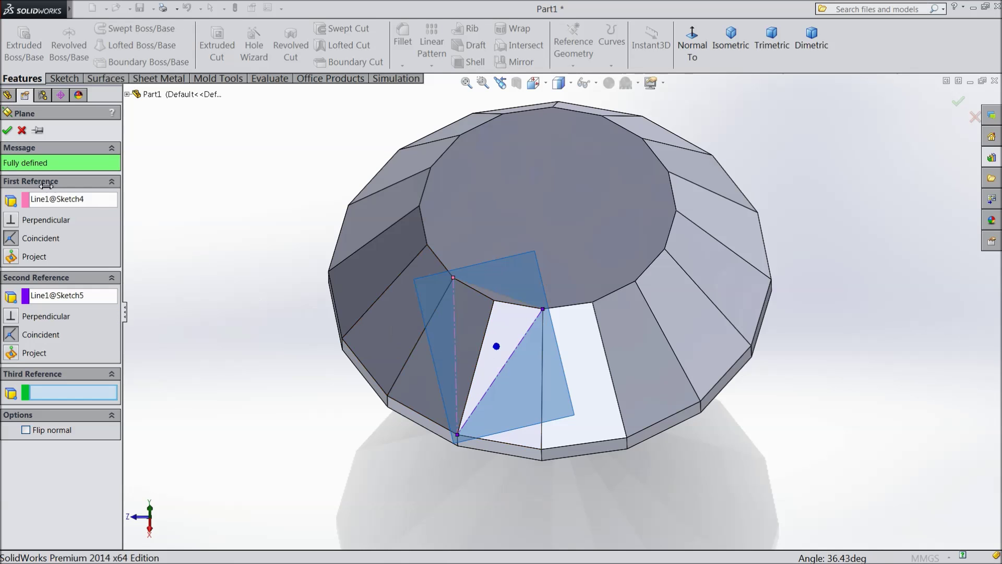
left_click(8, 130)
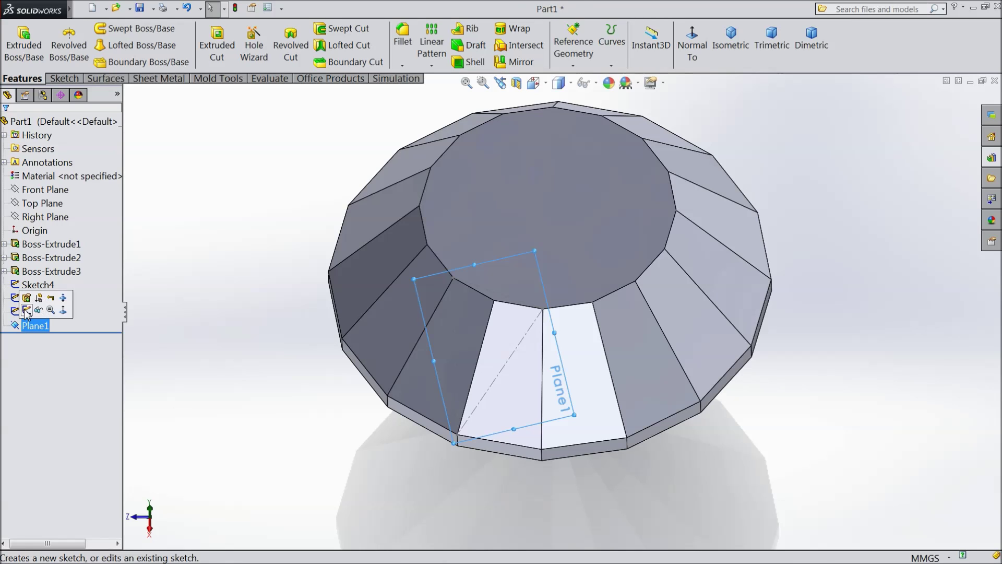
left_click(27, 306)
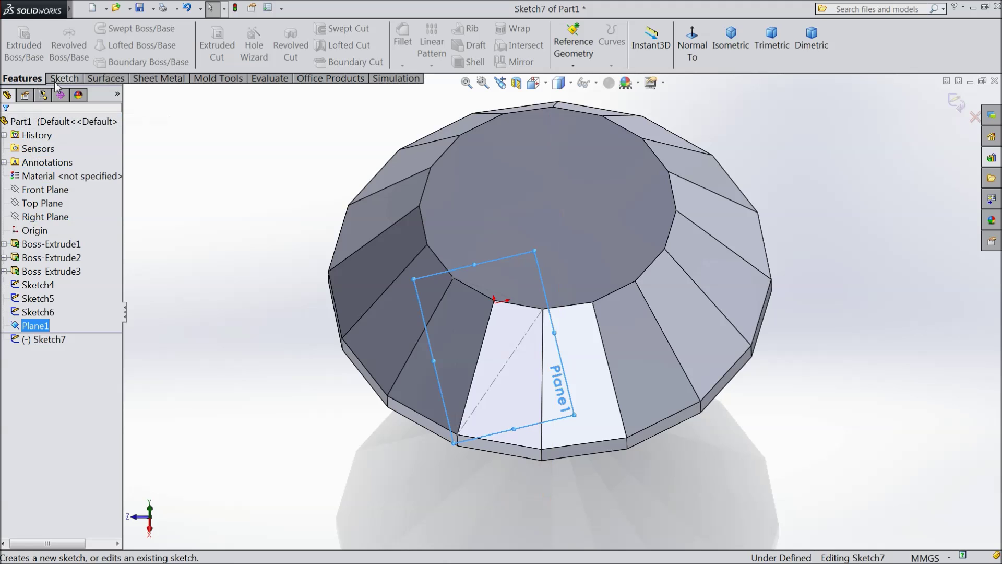
Step: Convert the three facet construction lines into a triangle in the Plane1 sketch
left_click(61, 79)
left_click(22, 79)
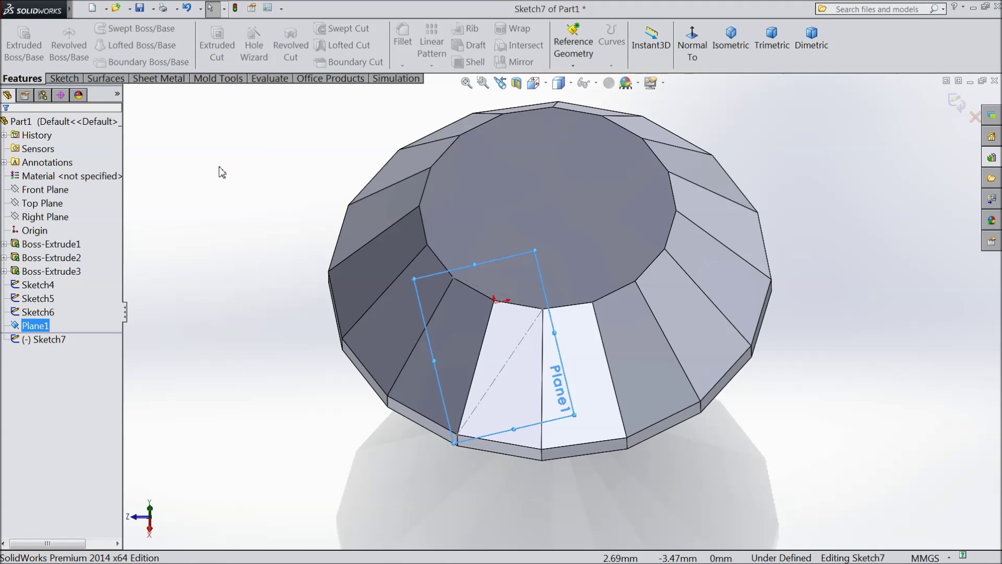
left_click(64, 79)
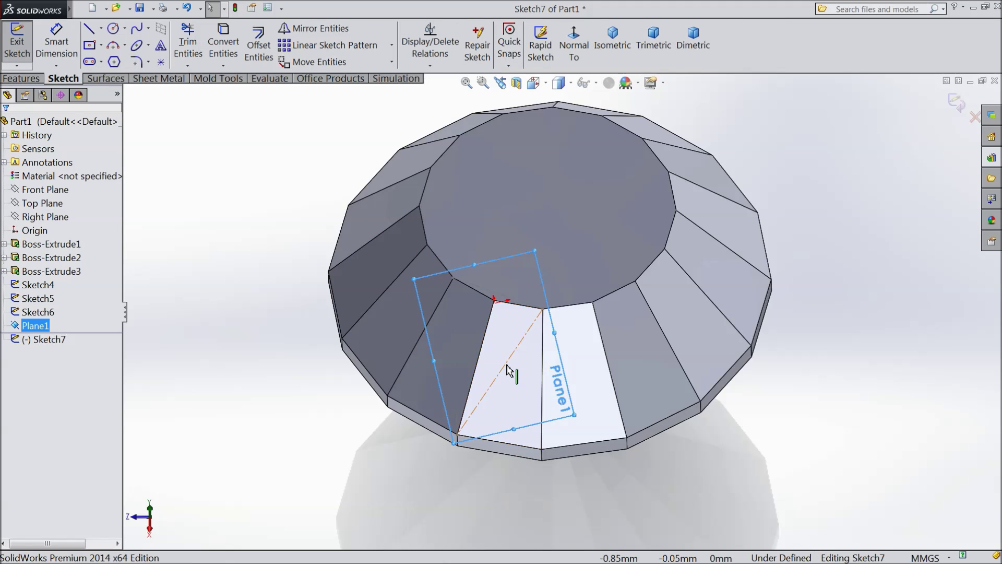
left_click(453, 277)
left_click(455, 435)
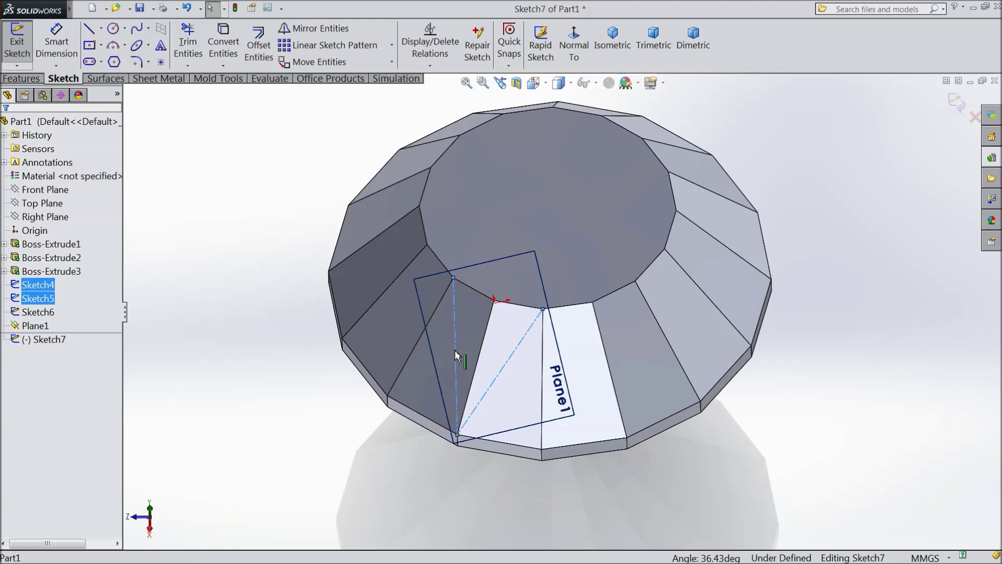
left_click(542, 309)
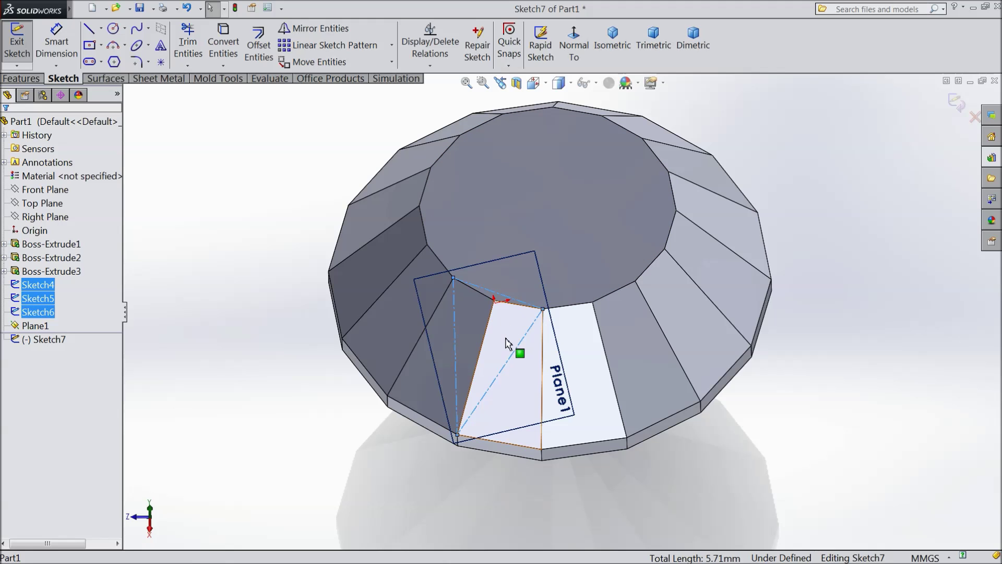
left_click(225, 53)
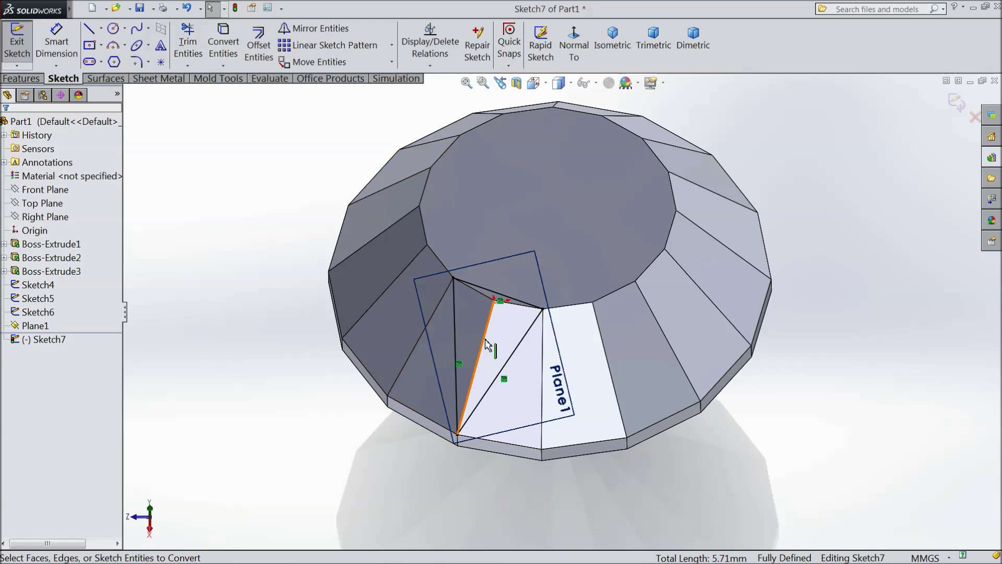
Step: Cut the triangle 1.50 mm into the crown and inspect the new facet
left_click(31, 78)
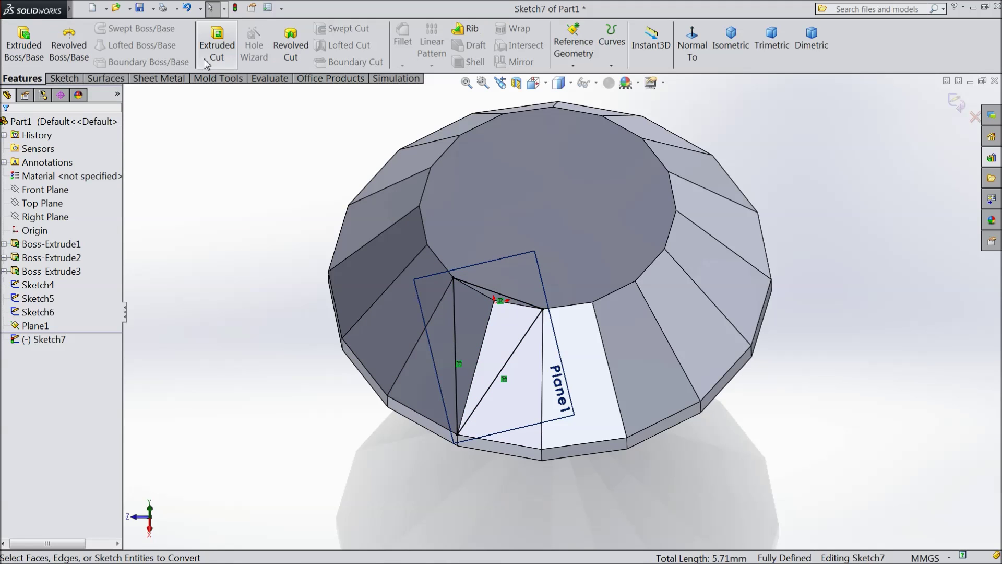
left_click(221, 56)
middle_click_drag(253, 239, 214, 180)
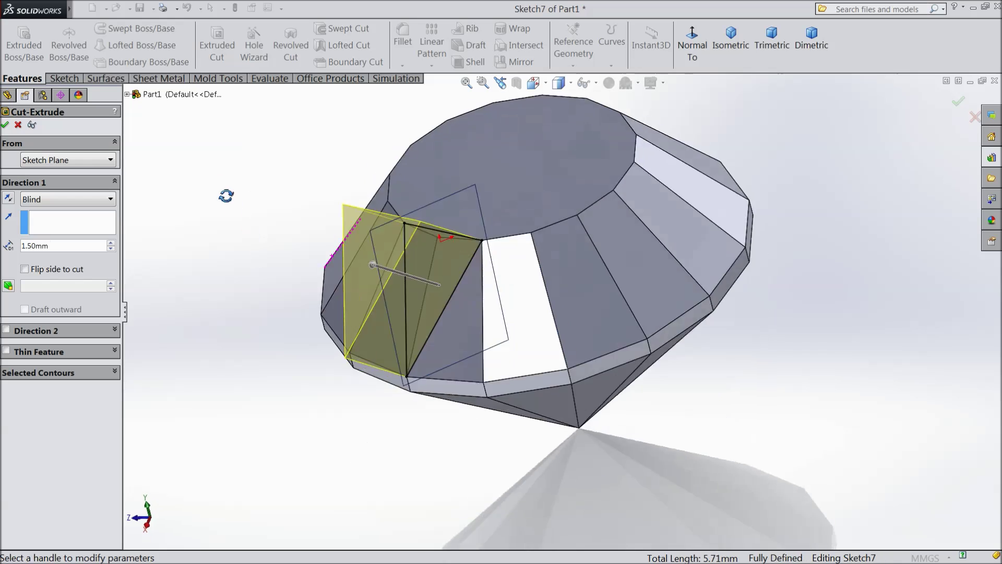
left_click(6, 127)
mouse_move(233, 226)
middle_mouse_down()
mouse_move(292, 275)
mouse_move(411, 303)
middle_mouse_up()
middle_click_drag(520, 205, 515, 251)
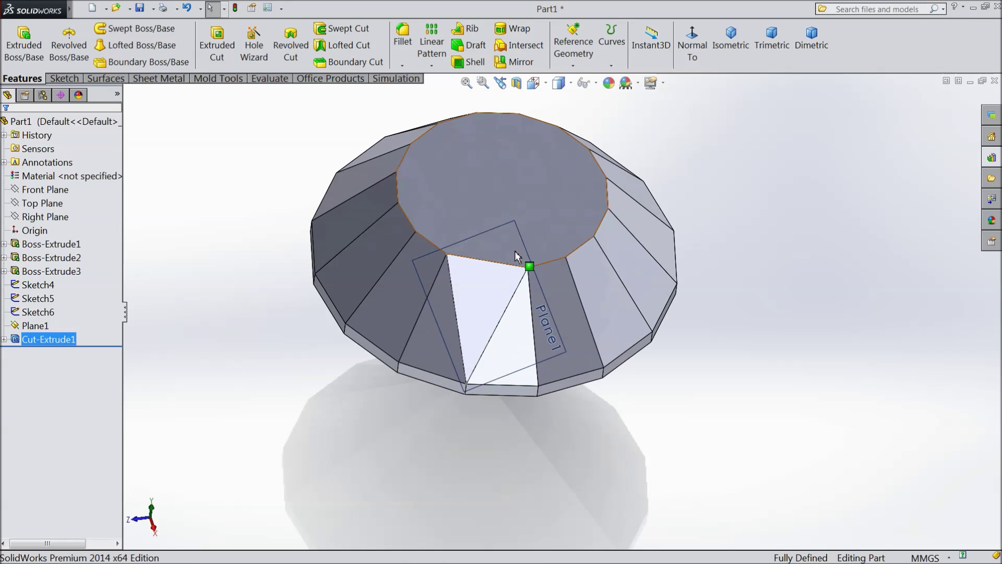
left_click(458, 249)
Step: Hide Plane1 and the helper sketches Sketch4–Sketch6, leaving only the cut gem visible
left_click(509, 214)
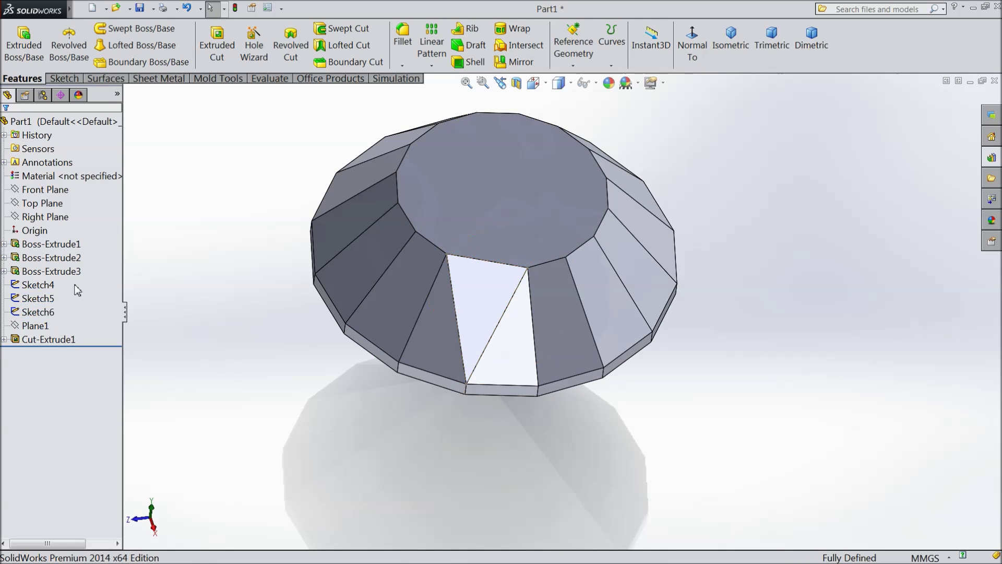
left_click_drag(54, 311, 36, 319)
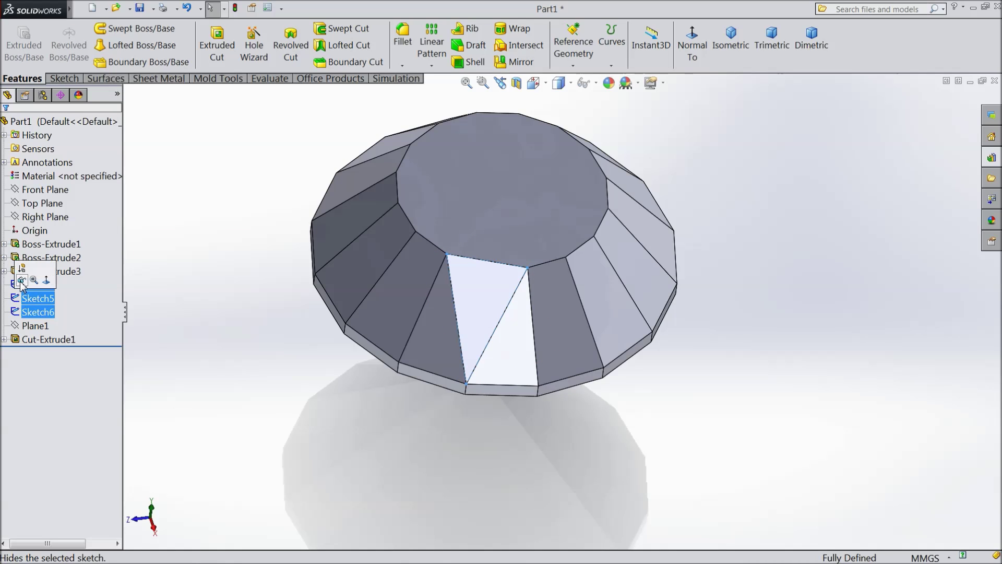
left_click(24, 291)
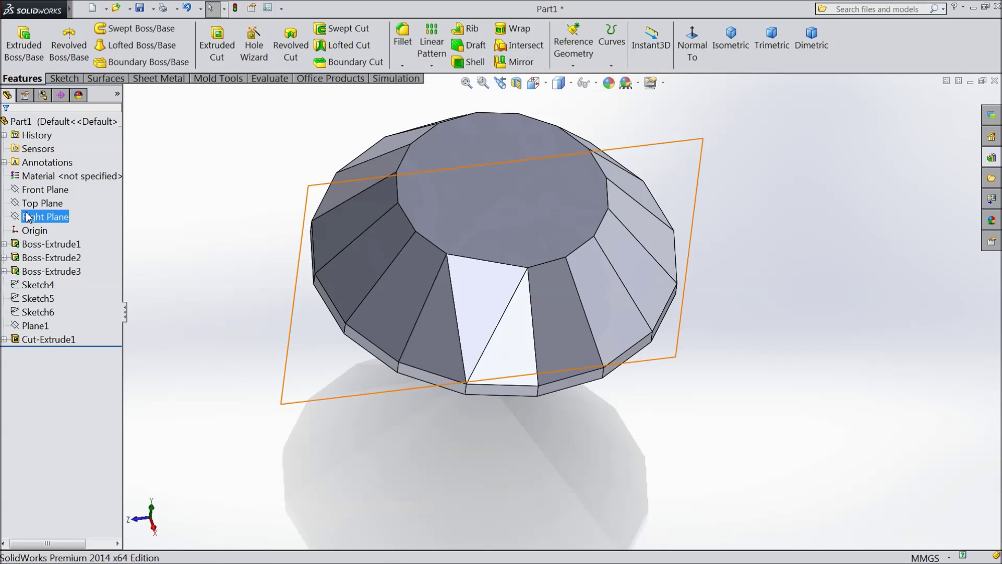
left_click(37, 191)
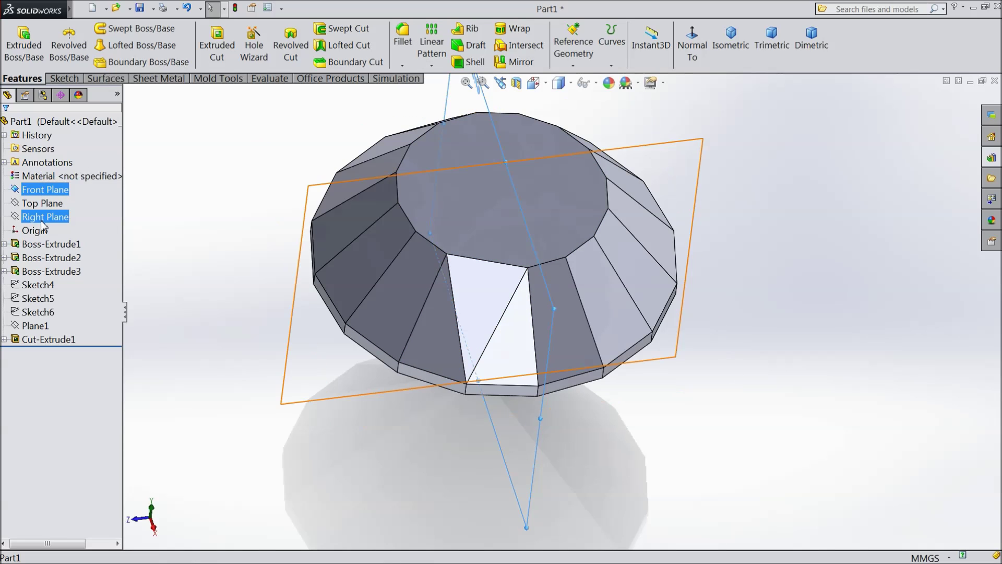
Step: Create Axis1 at the intersection of the Front and Right planes through the gem's centre
left_click(45, 216, "ctrl")
left_click(573, 44)
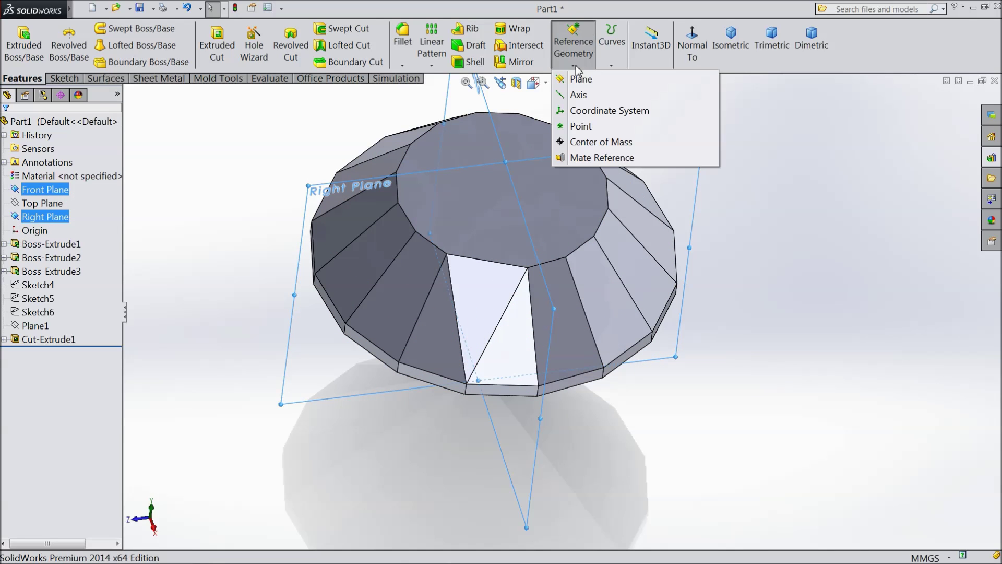
left_click(587, 94)
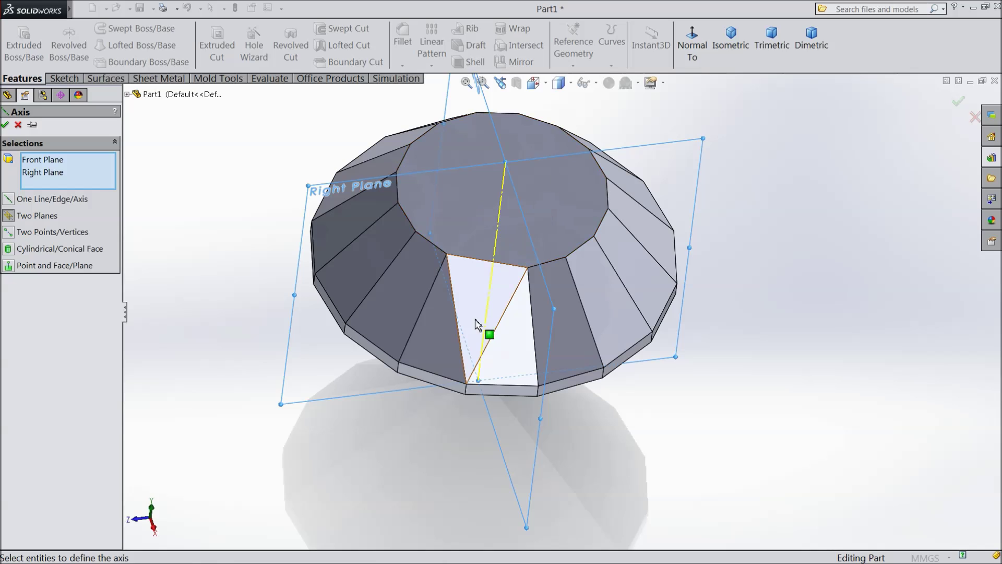
left_click(7, 125)
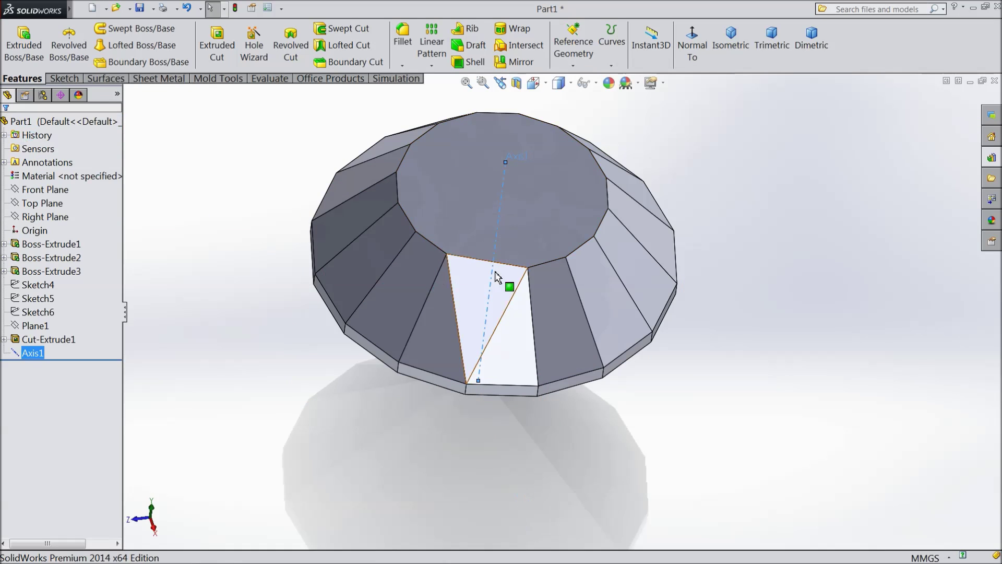
mouse_move(336, 385)
middle_mouse_down()
mouse_move(324, 340)
mouse_move(287, 295)
mouse_move(309, 355)
middle_mouse_up()
left_click(414, 249)
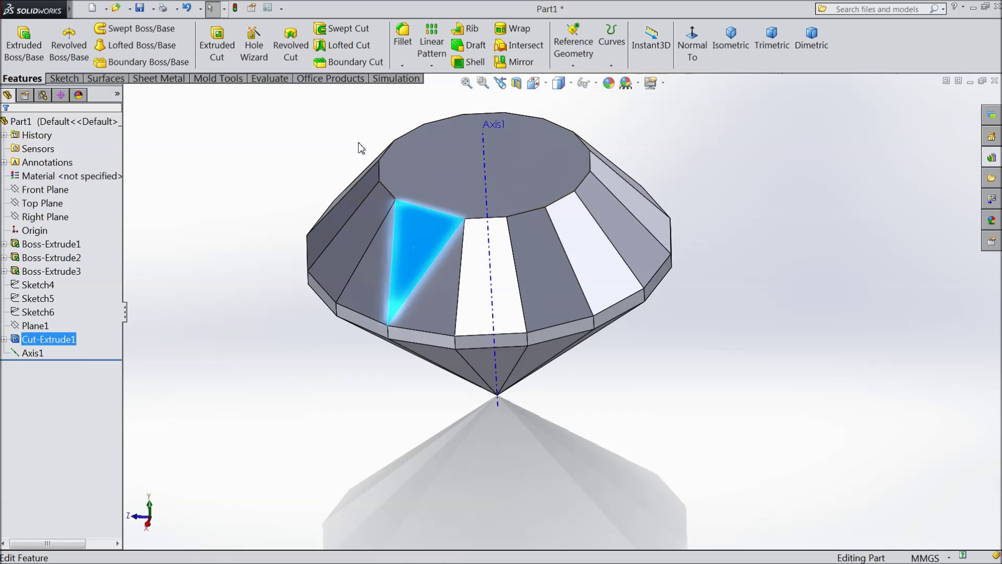
Step: Circular-pattern Cut-Extrude1 around Axis1, 8 instances over 360°, as CirPattern1
left_click(432, 66)
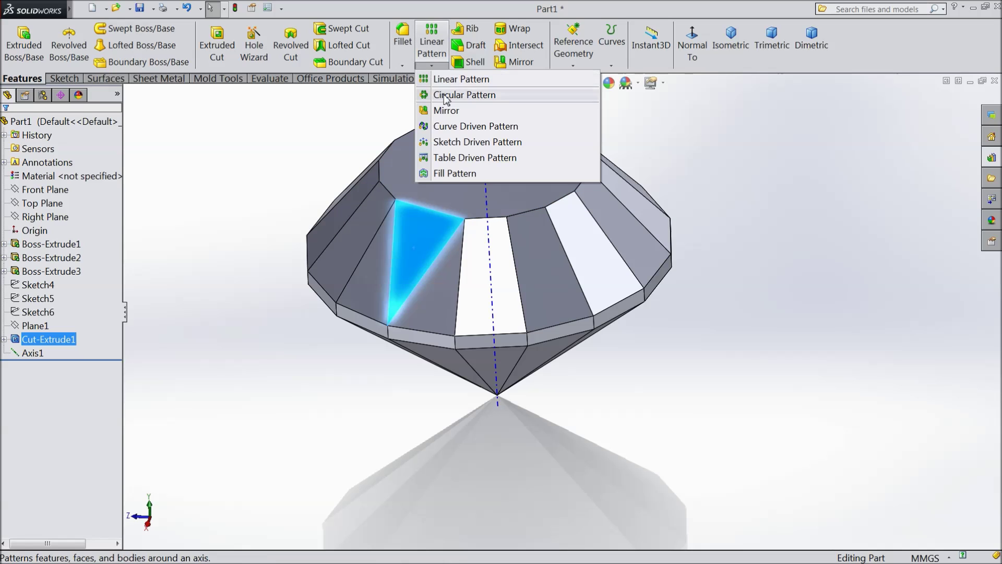
left_click(453, 102)
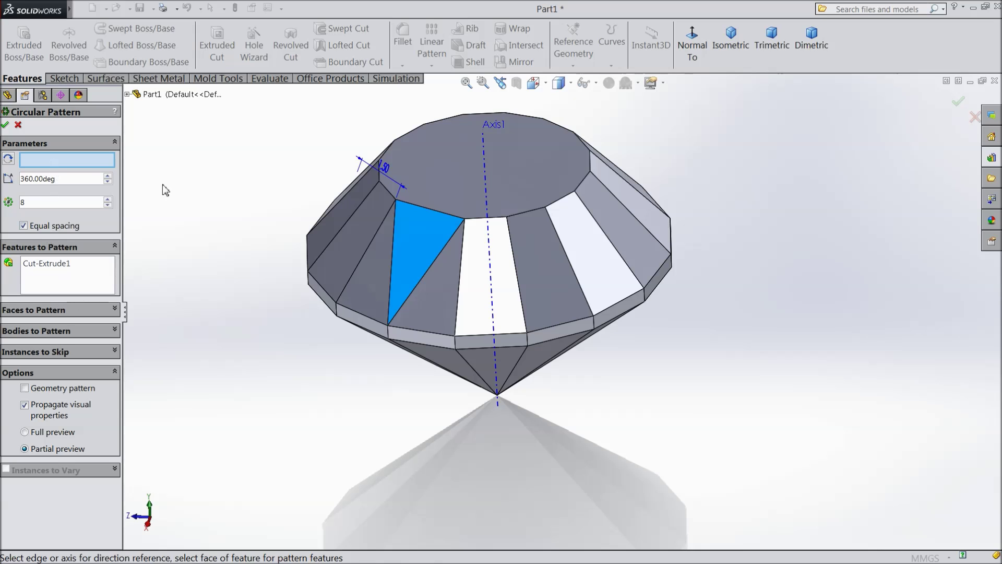
left_click(489, 200)
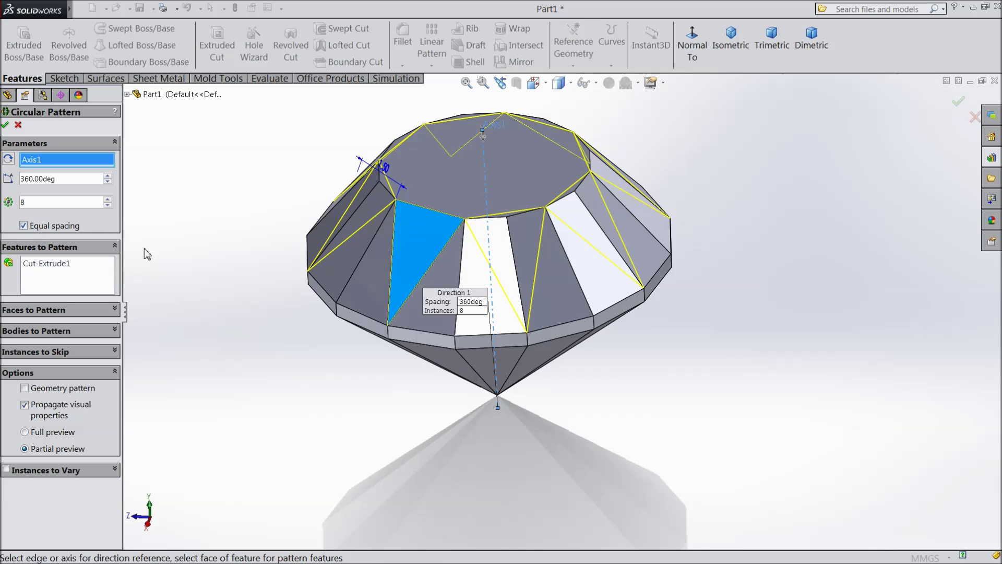
left_click(5, 125)
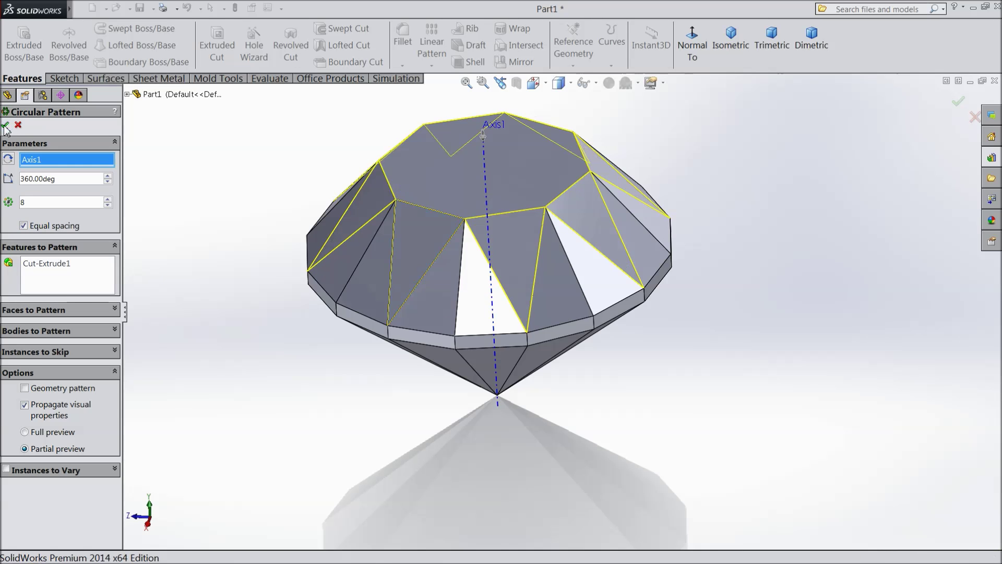
mouse_move(227, 291)
middle_mouse_down()
mouse_move(243, 360)
mouse_move(239, 280)
mouse_move(238, 306)
middle_mouse_up()
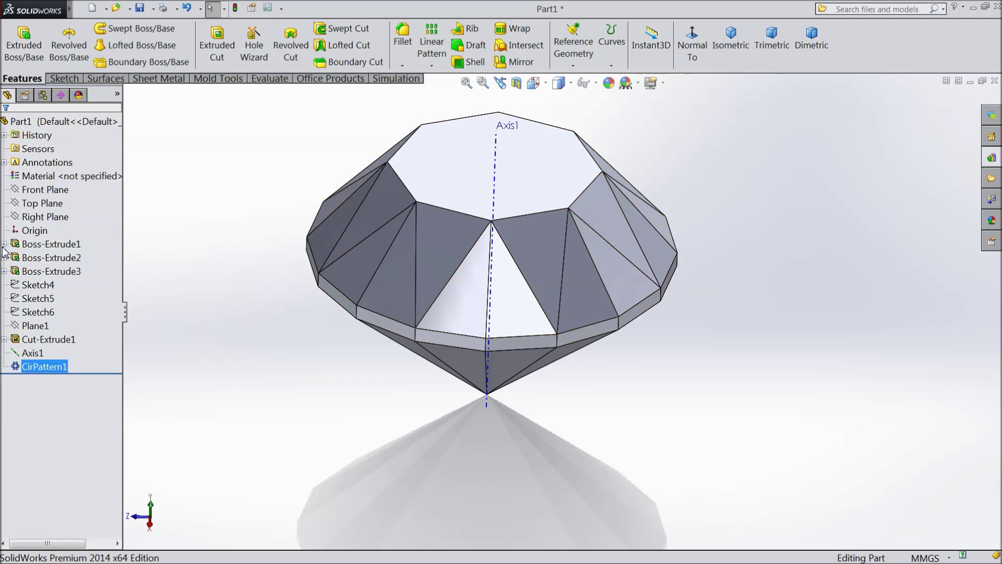
Step: Start a new sketch (Sketch8) on the Top Plane and begin Convert Entities
left_click(44, 206)
middle_click_drag(211, 342, 207, 335)
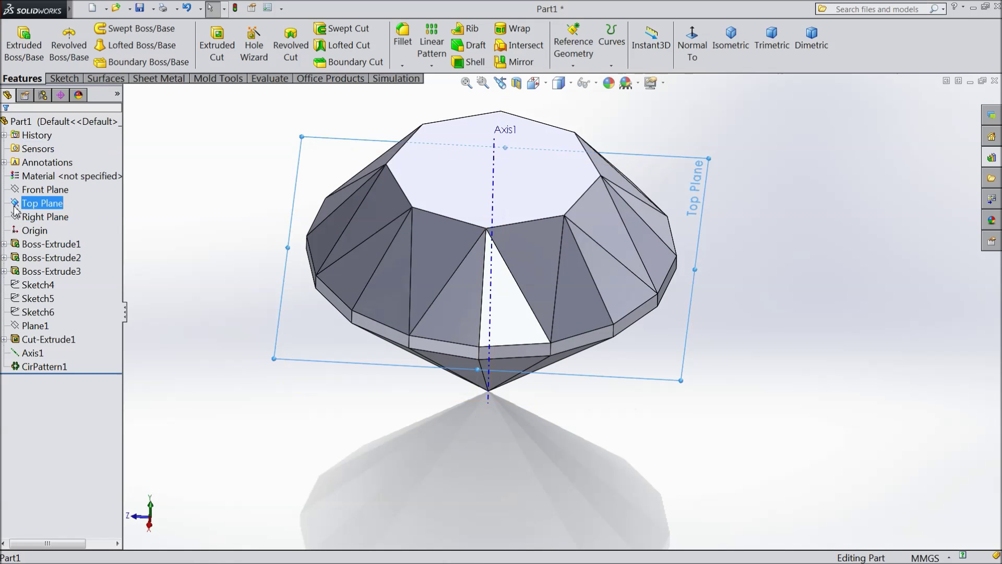
left_click(21, 189)
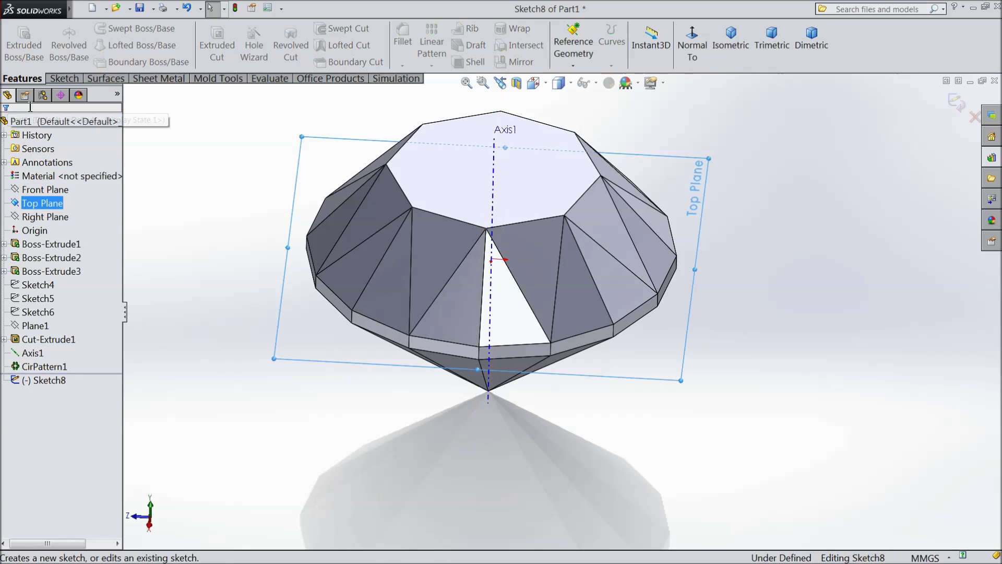
left_click(60, 80)
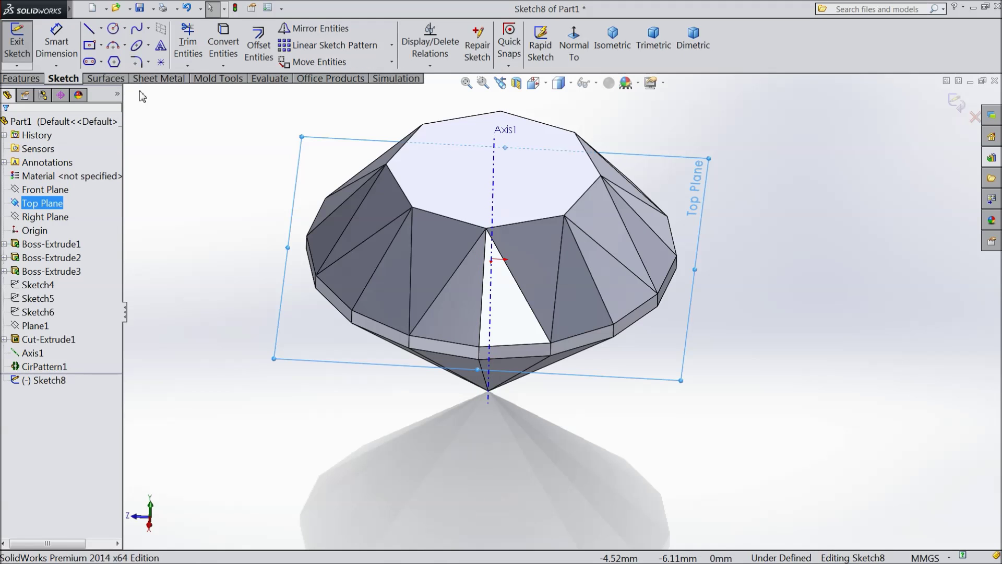
left_click(224, 52)
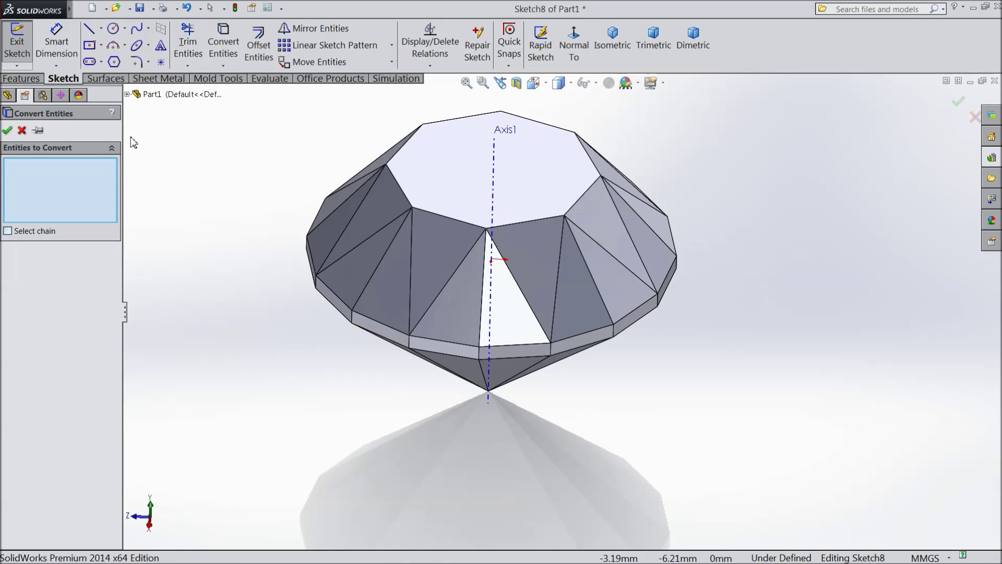
Step: Pick Sketch1 under Boss-Extrude1 for conversion, then cancel, leaving the sketch empty
left_click(128, 94)
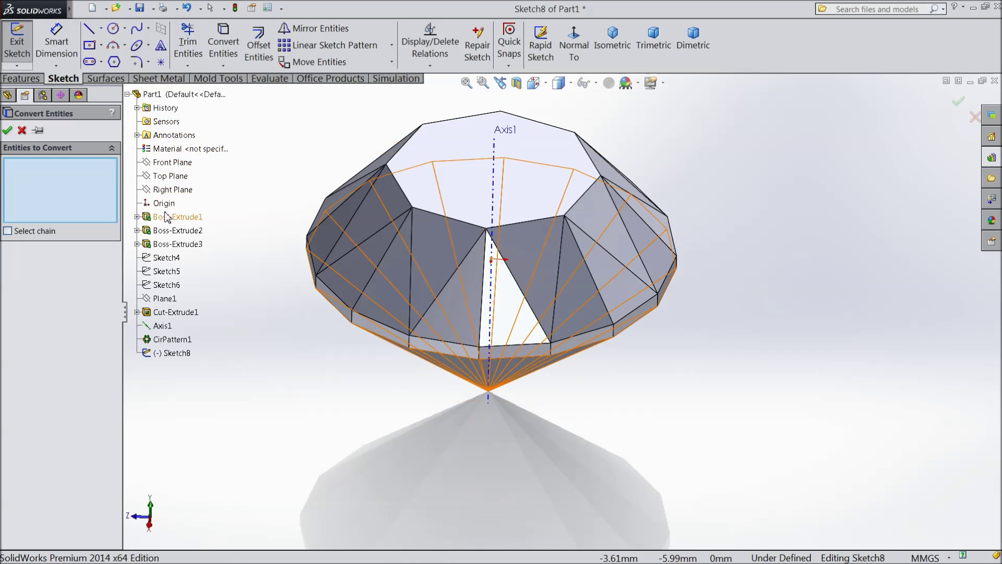
left_click(137, 217)
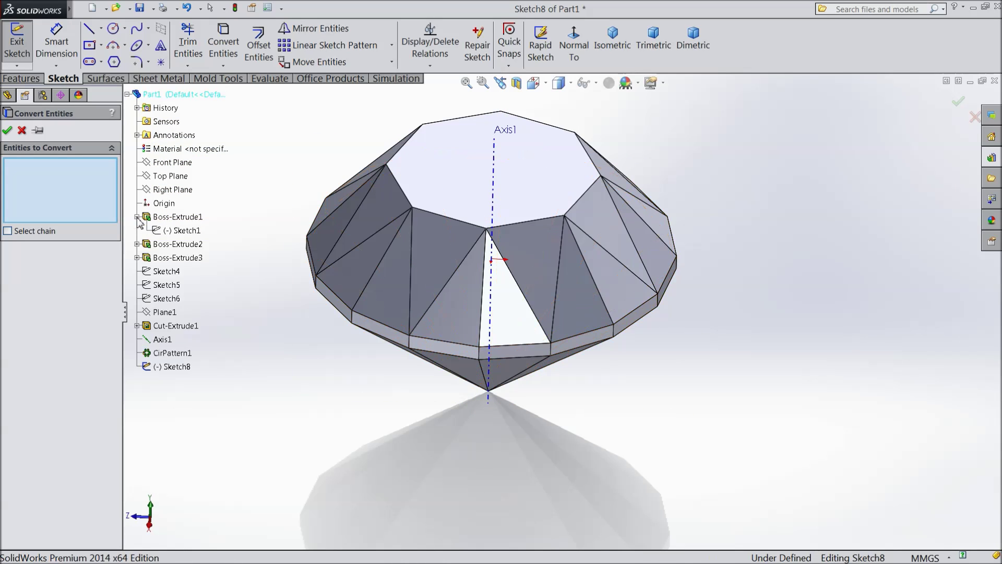
left_click(176, 231)
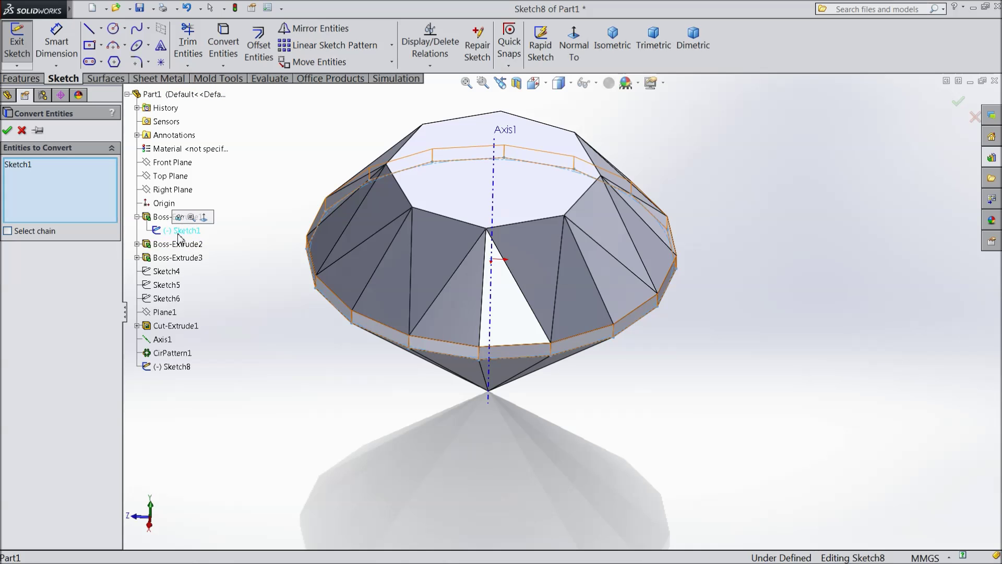
left_click(21, 131)
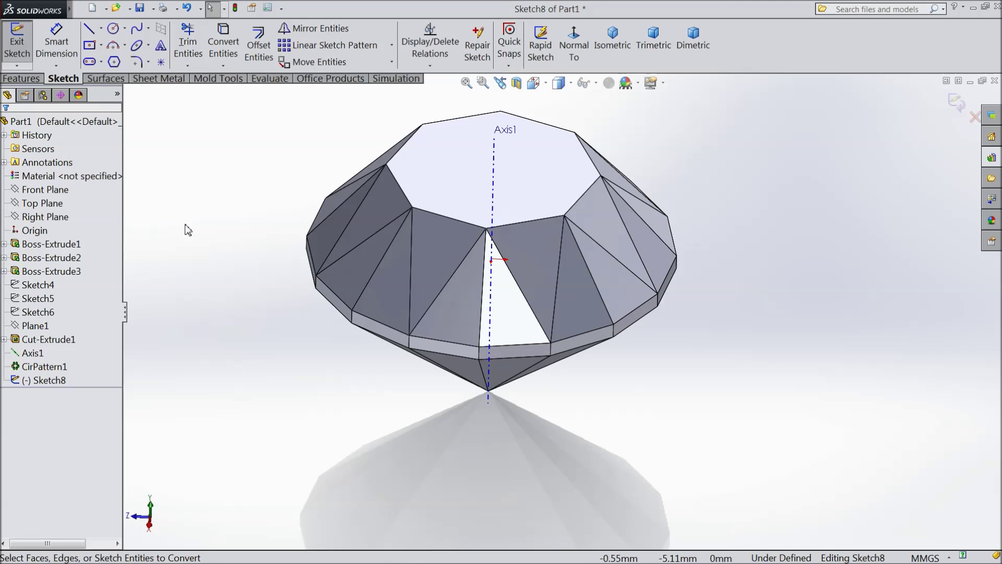
middle_click_drag(196, 229, 202, 260)
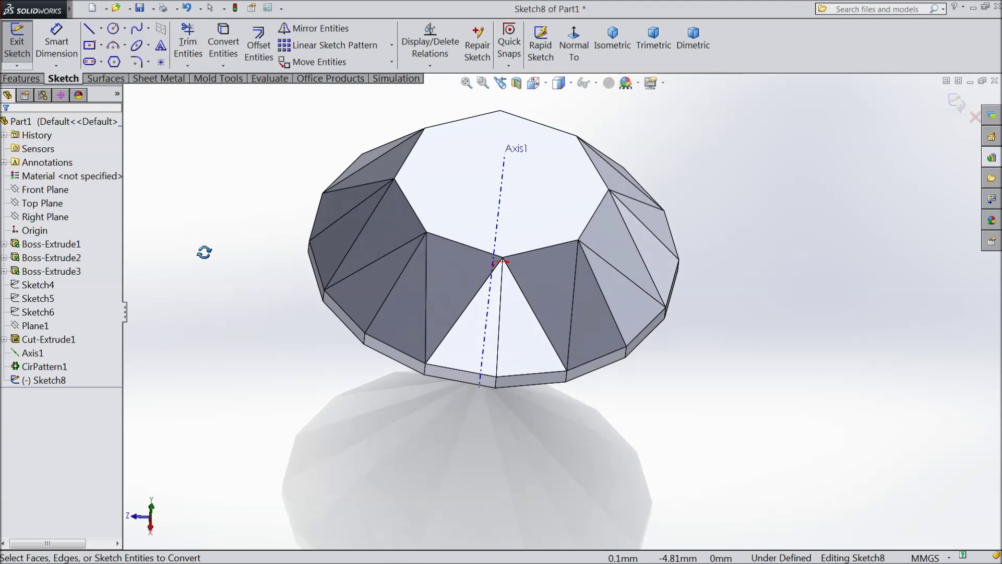
Step: View normal to the plane and draw a circle centred on the origin near the girdle
left_click(576, 46)
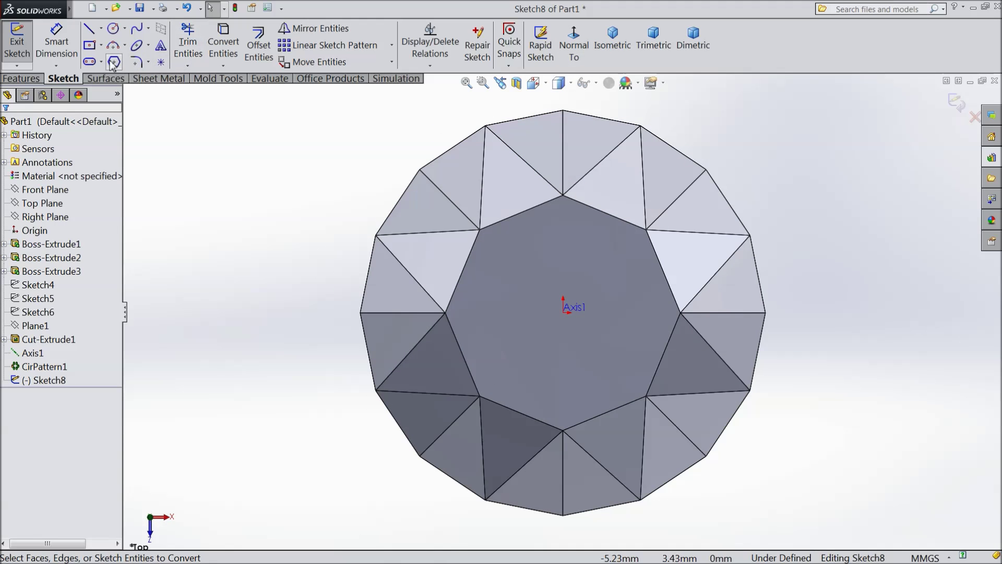
left_click(113, 33)
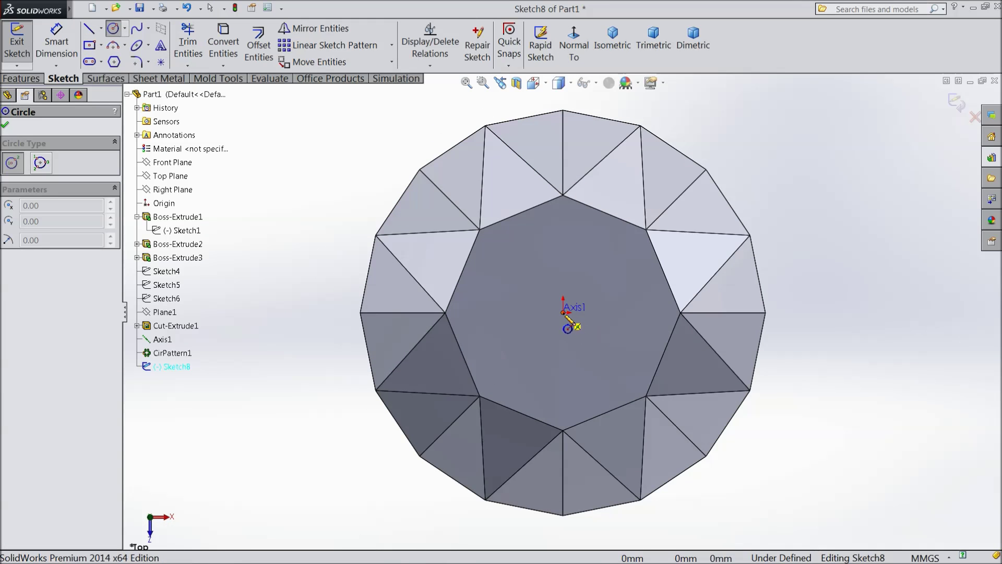
left_click_drag(563, 313, 479, 317)
left_click(377, 312)
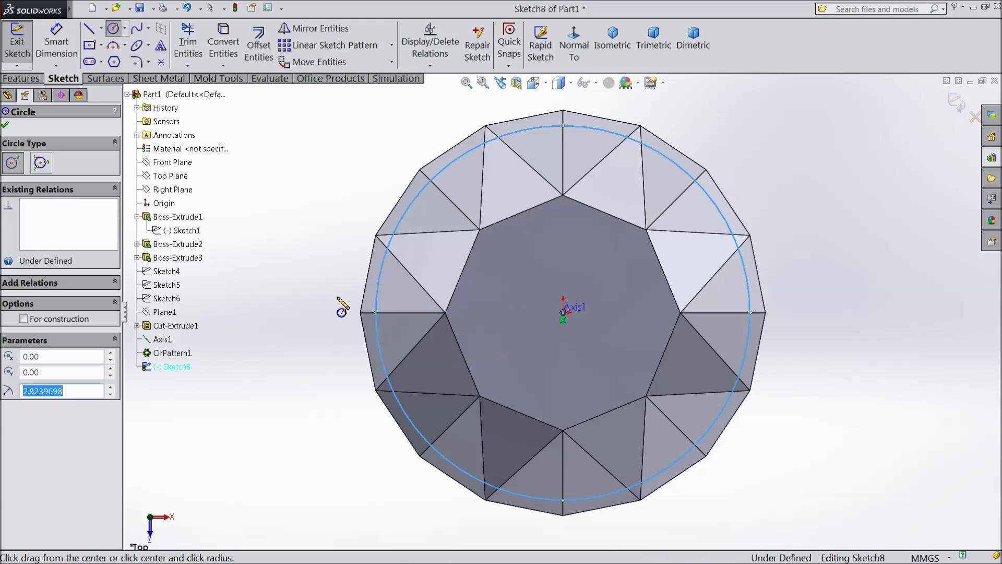
Step: Dimension the circle to a 6 mm diameter, fully defining the sketch
left_click(45, 59)
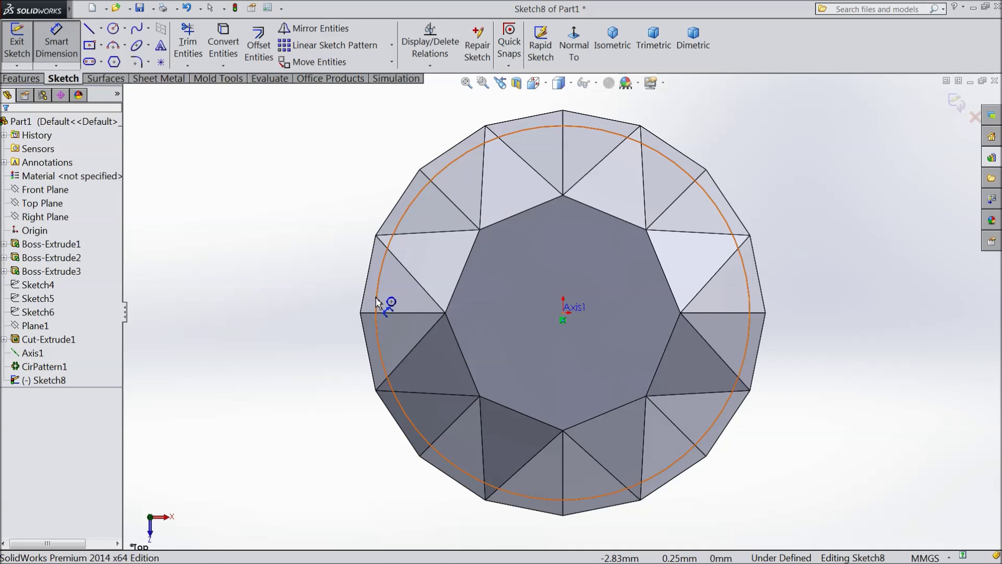
left_click(379, 307)
left_click(316, 313)
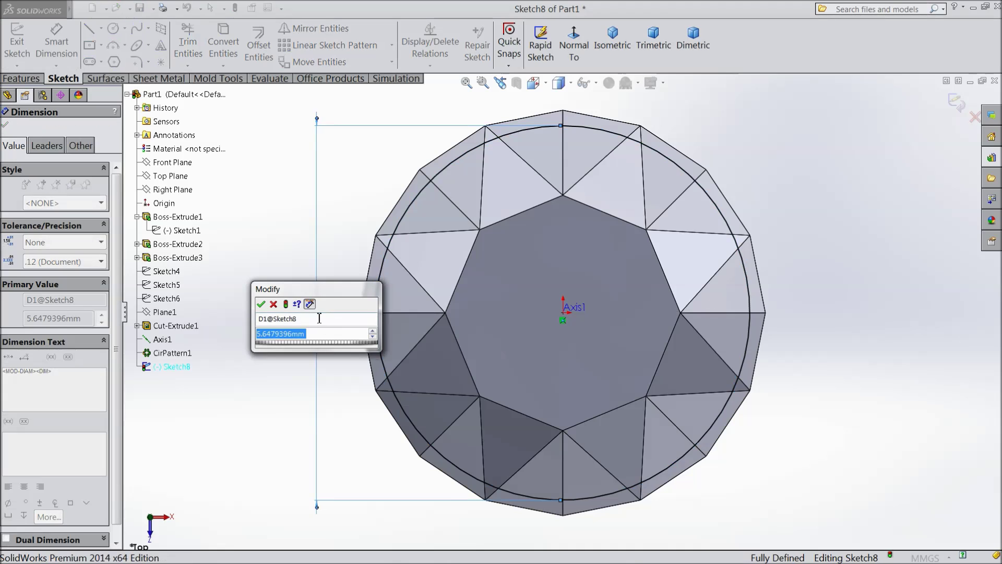
type("6")
left_click(260, 303)
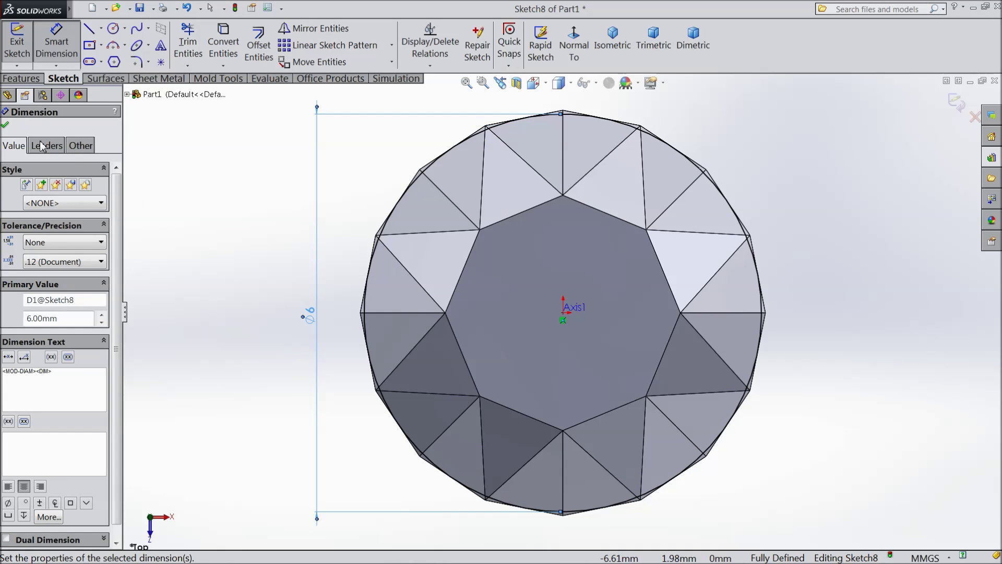
left_click(4, 128)
left_click(22, 79)
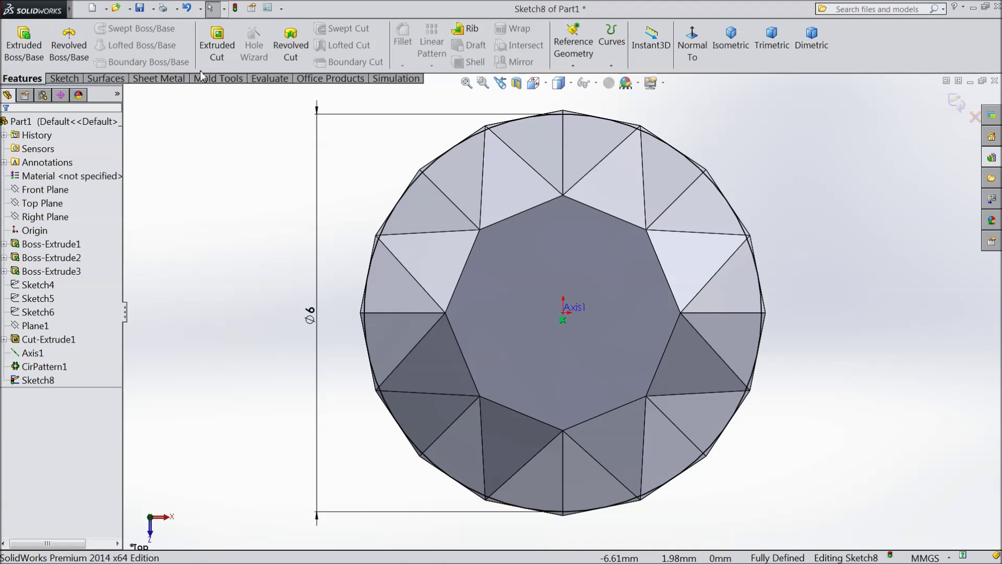
Step: Cut-Extrude2: mid-plane cut flipped to remove material outside the 6 mm circle, trimming the girdle
left_click(217, 48)
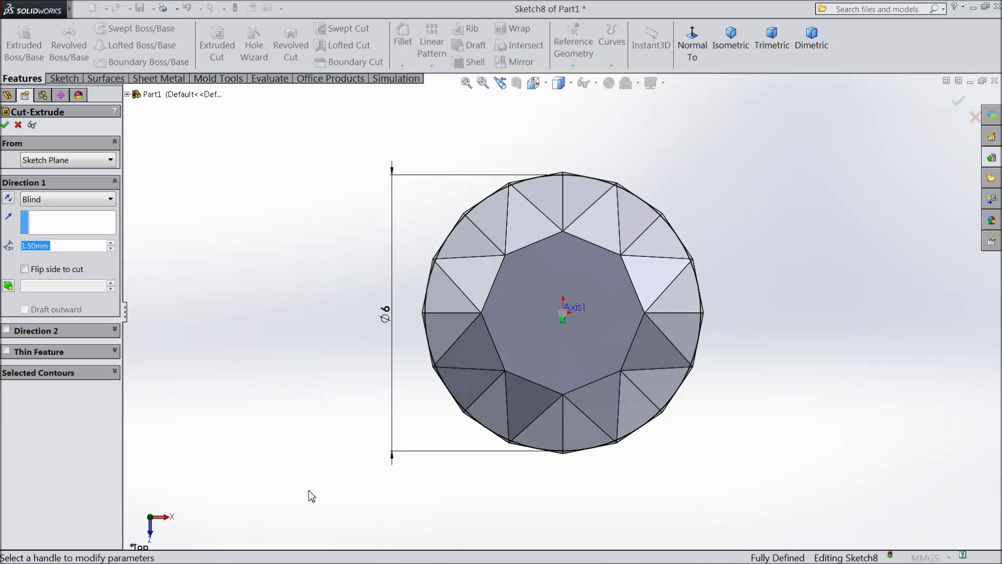
mouse_move(301, 312)
middle_mouse_down()
mouse_move(324, 295)
mouse_move(308, 291)
middle_mouse_up()
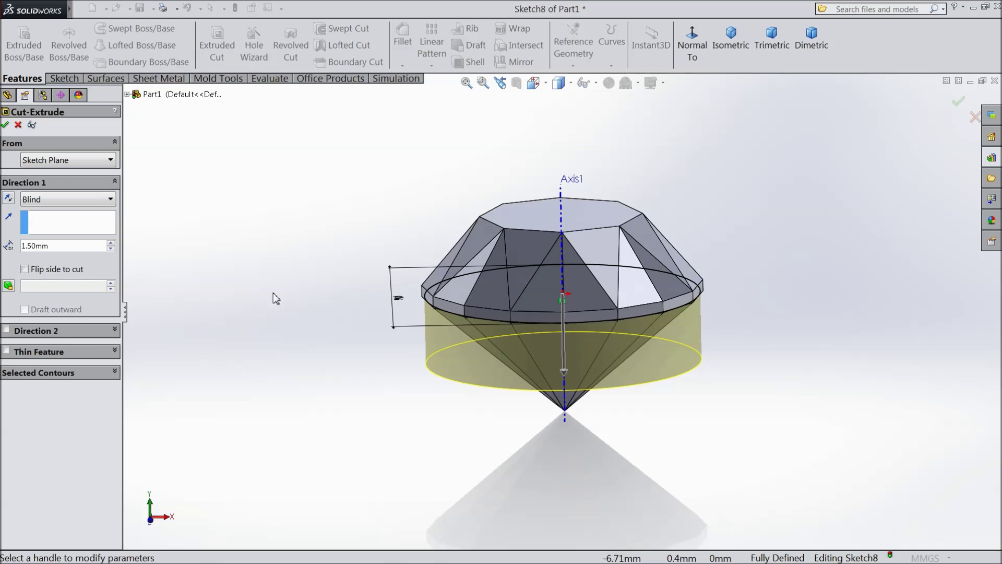
left_click(40, 199)
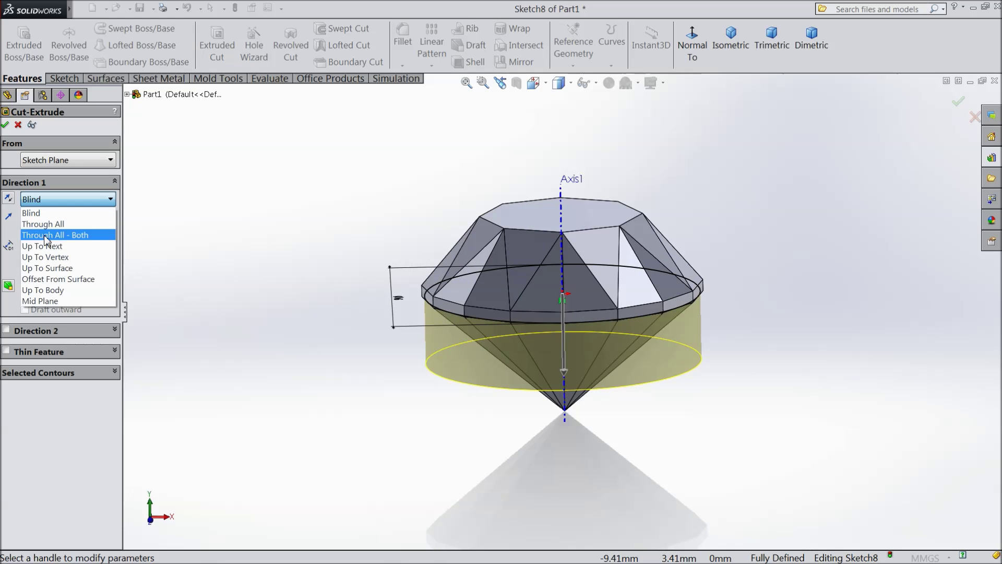
left_click(32, 305)
left_click(25, 269)
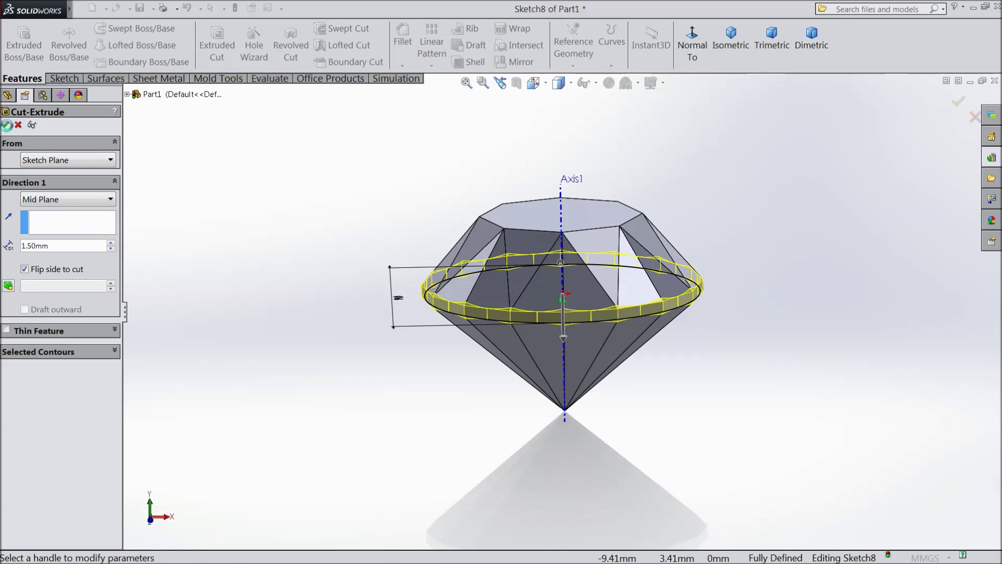
left_click(5, 124)
Step: Hide the central reference axis Axis1 and level the view of the gem
mouse_move(295, 362)
middle_mouse_down()
mouse_move(317, 246)
mouse_move(332, 375)
mouse_move(303, 355)
middle_mouse_up()
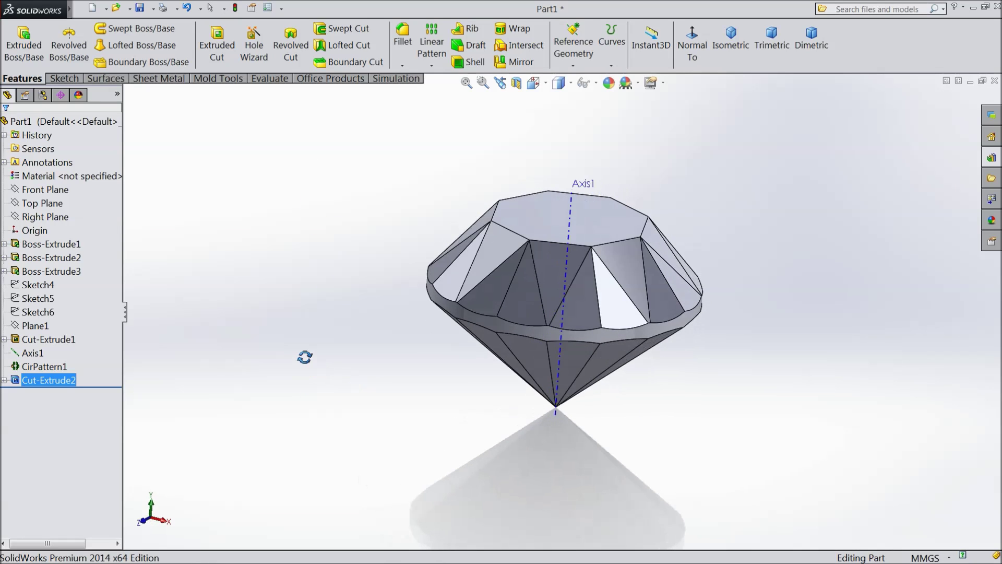
left_click(568, 216)
left_click(610, 179)
middle_click_drag(610, 180, 719, 223)
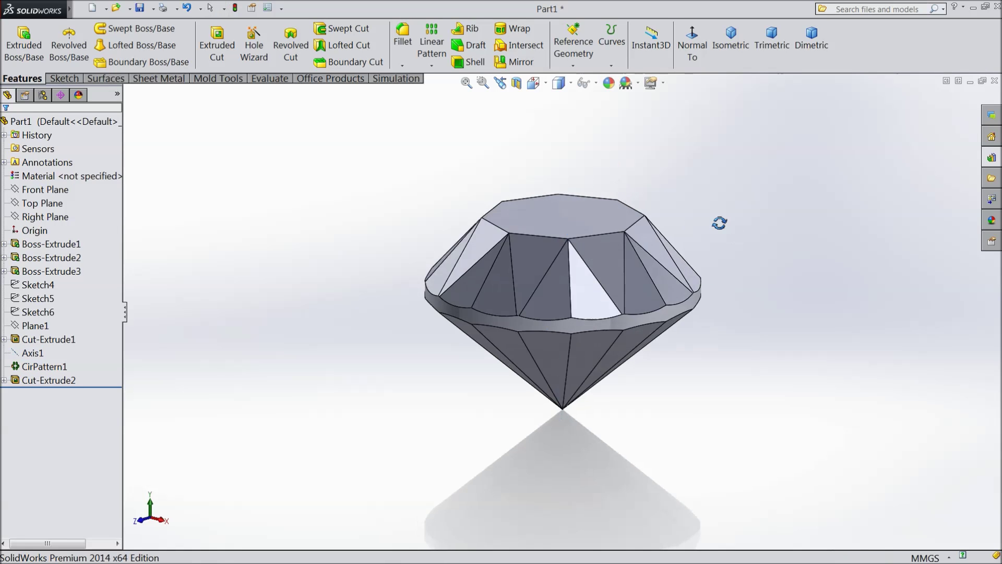
scroll(709, 254, "down", 2)
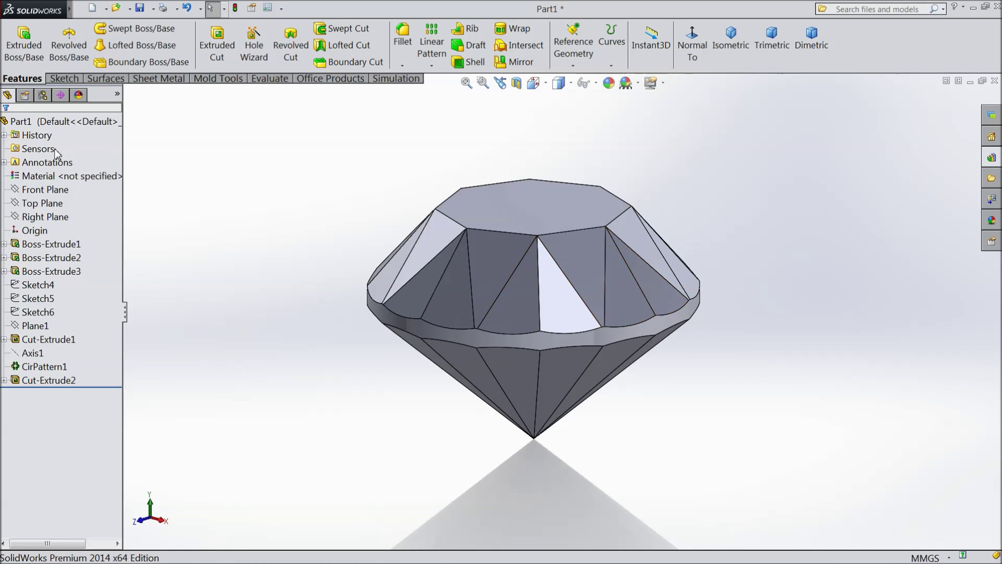
Step: Apply the Organic > Gemstones diamond appearance to the whole Part1 body
left_click(55, 121)
left_click(993, 222)
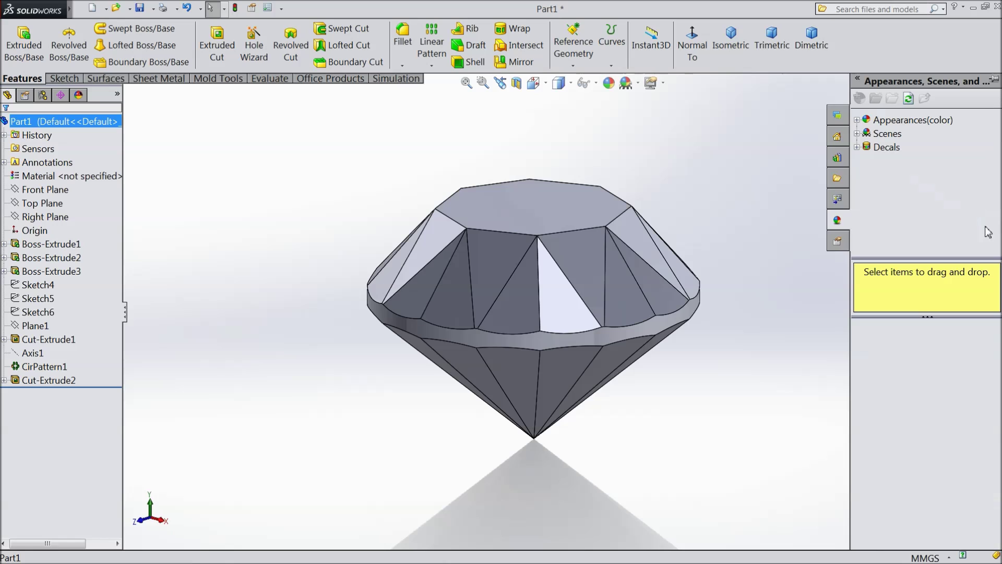
left_click(858, 120)
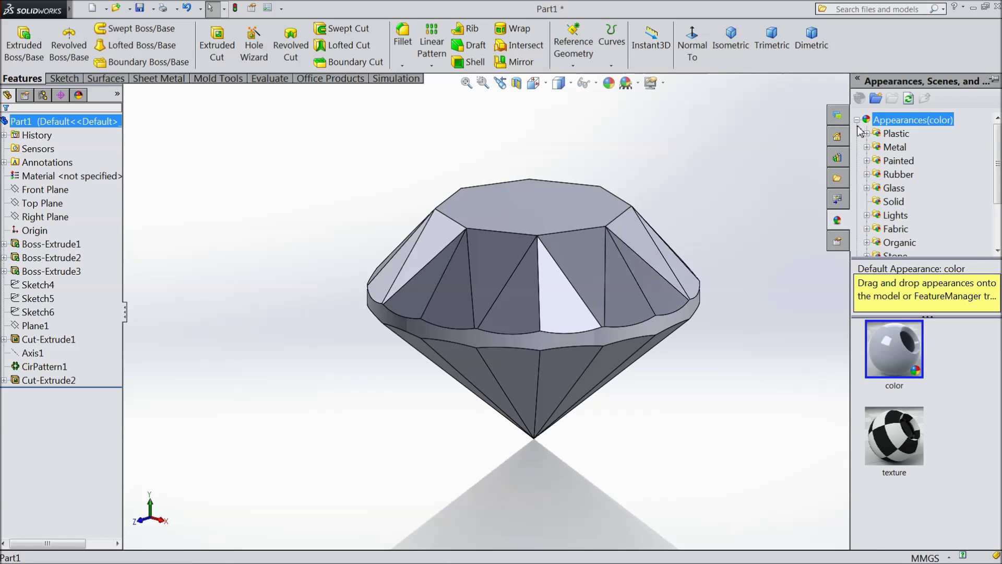
left_click(868, 243)
left_click(912, 201)
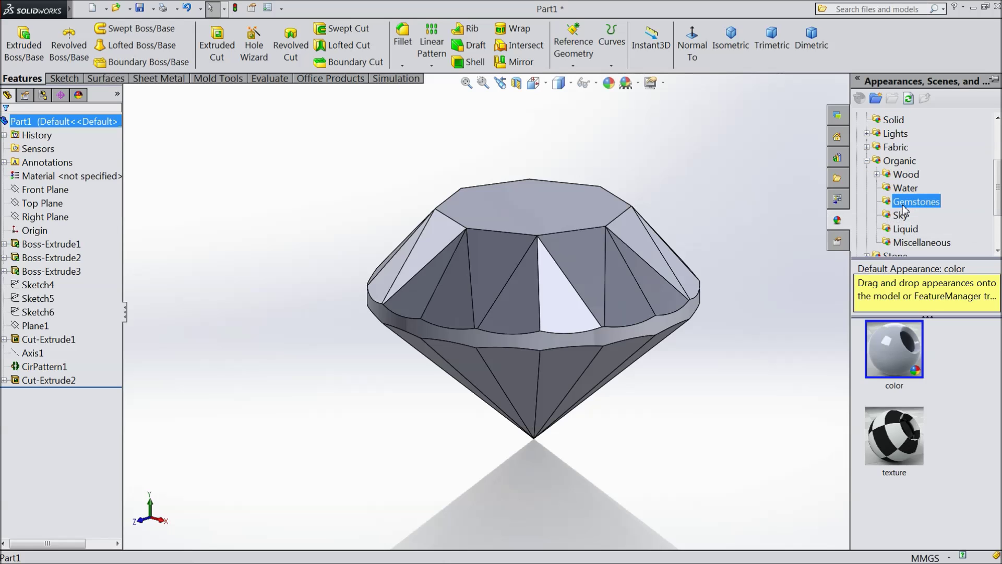
scroll(926, 479, "down", 2)
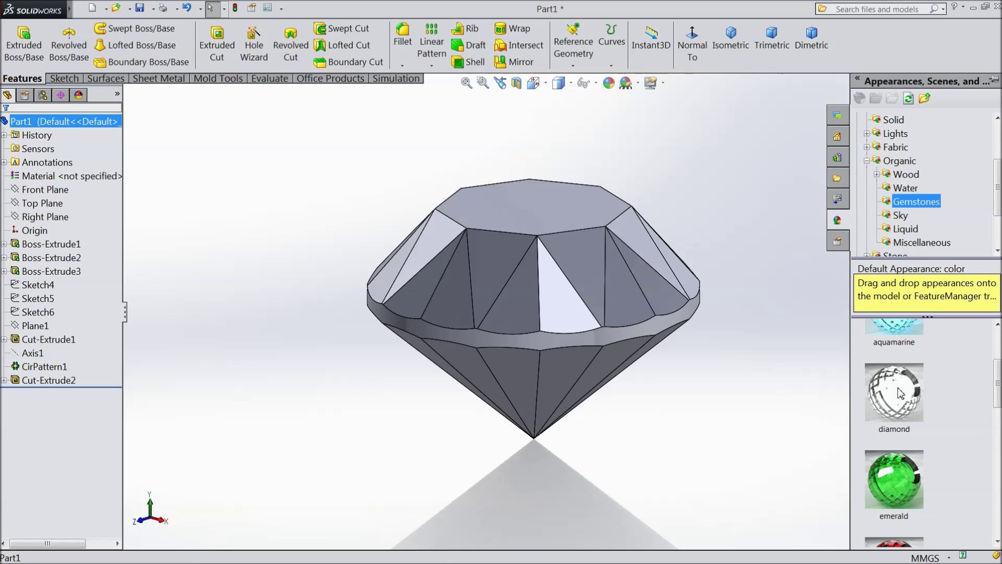
left_click_drag(903, 403, 771, 411)
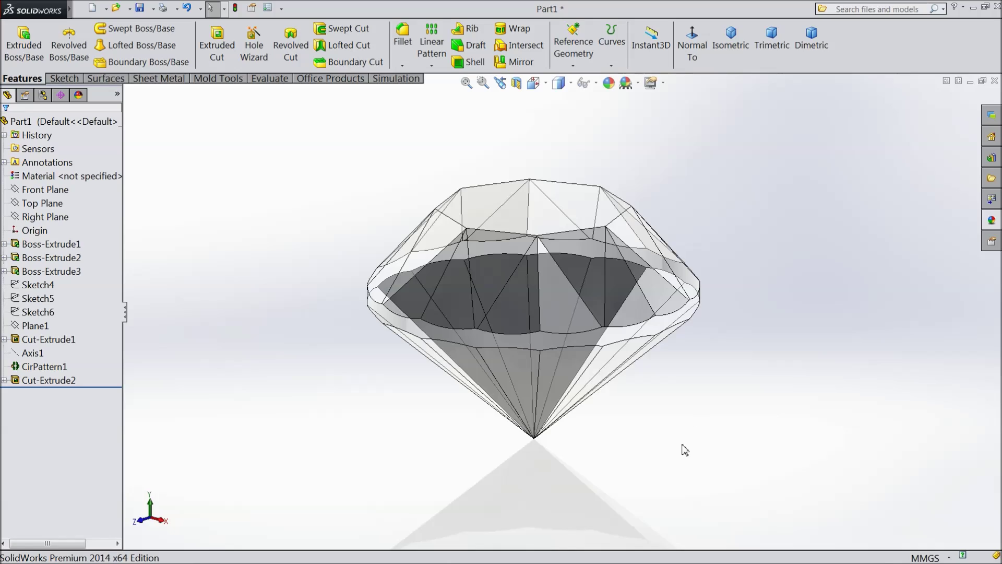
middle_click_drag(683, 449, 636, 393)
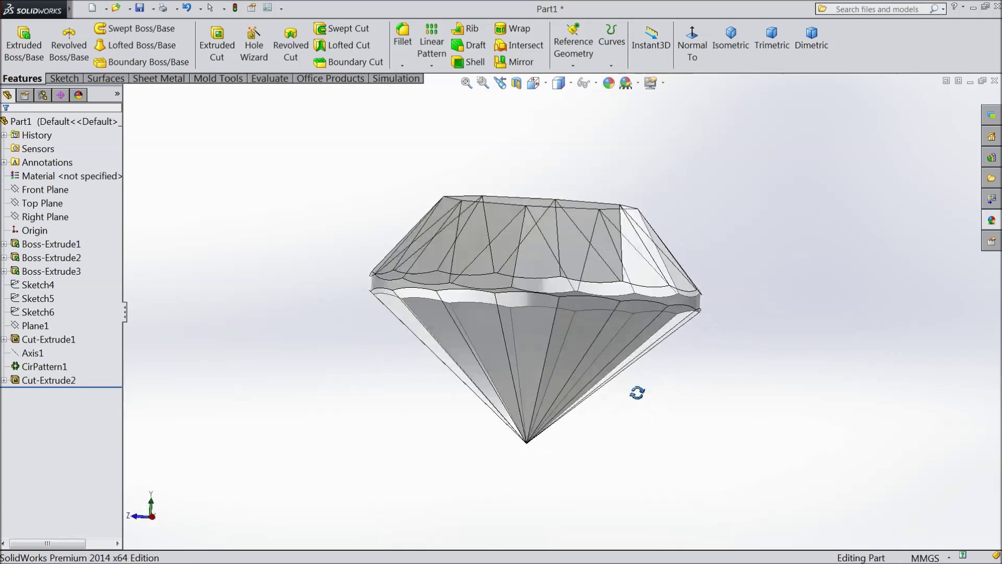
mouse_move(636, 391)
middle_mouse_down()
mouse_move(332, 349)
mouse_move(477, 353)
mouse_move(603, 228)
mouse_move(595, 175)
middle_mouse_up()
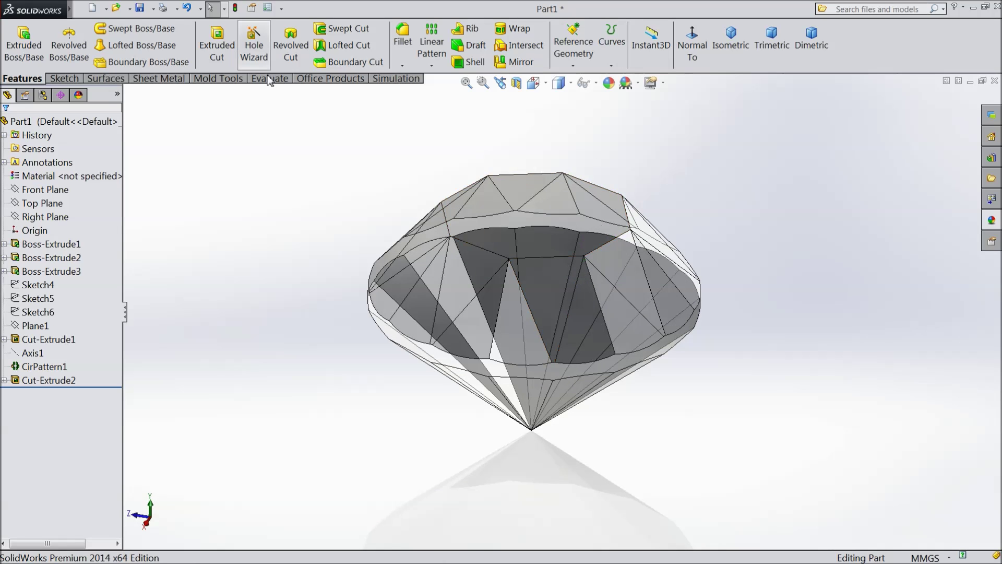
Step: Save the part as 'diamond' and close the document
left_click(142, 9)
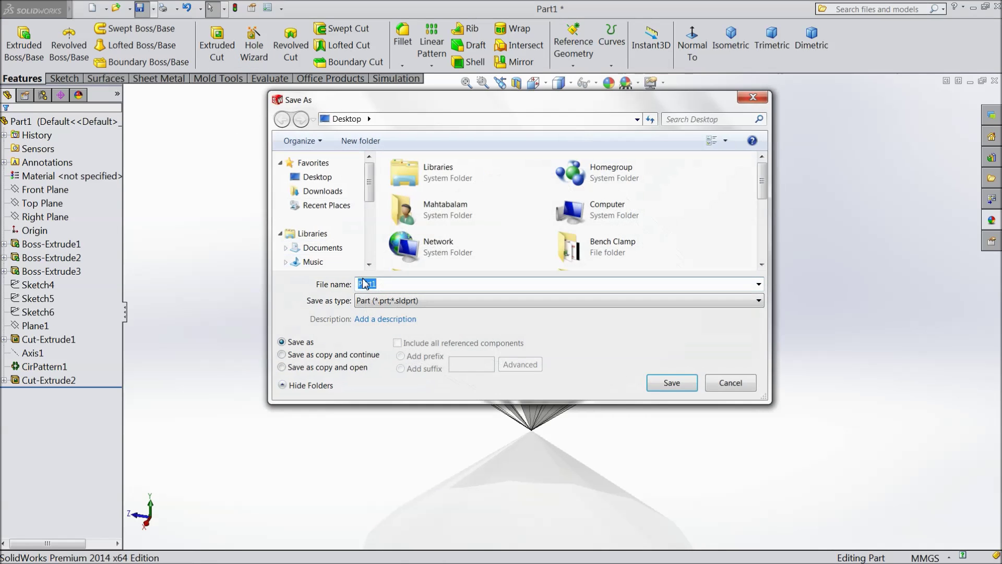
type("diamond")
left_click(667, 384)
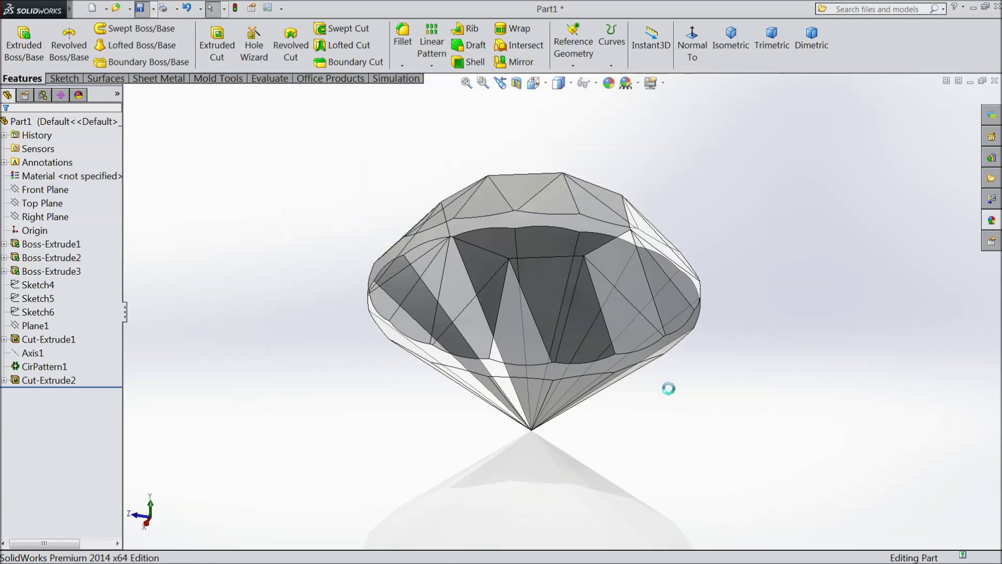
left_click(995, 81)
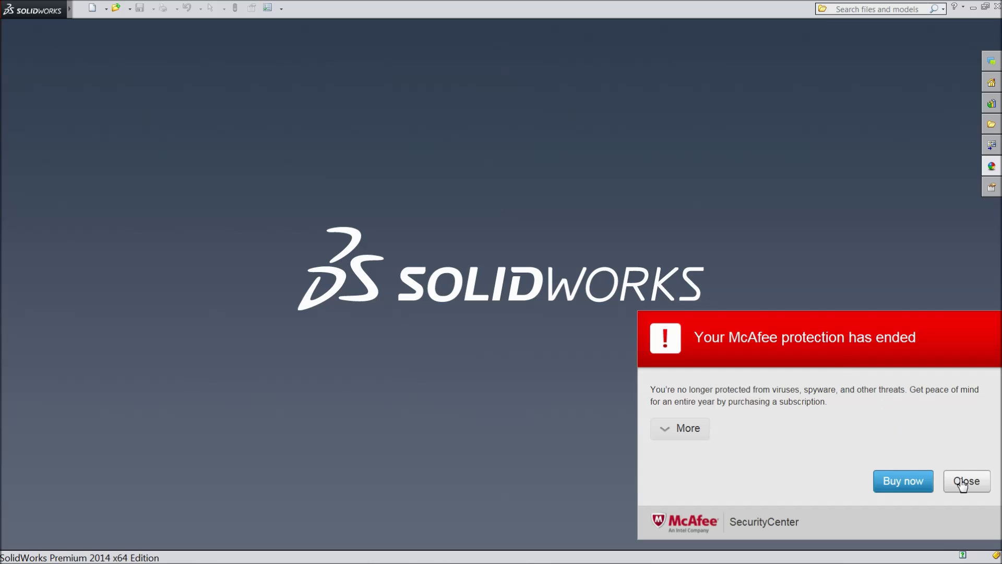
Step: Create a new empty part document (Part2) and widen the feature tree panel
left_click(962, 483)
left_click(95, 9)
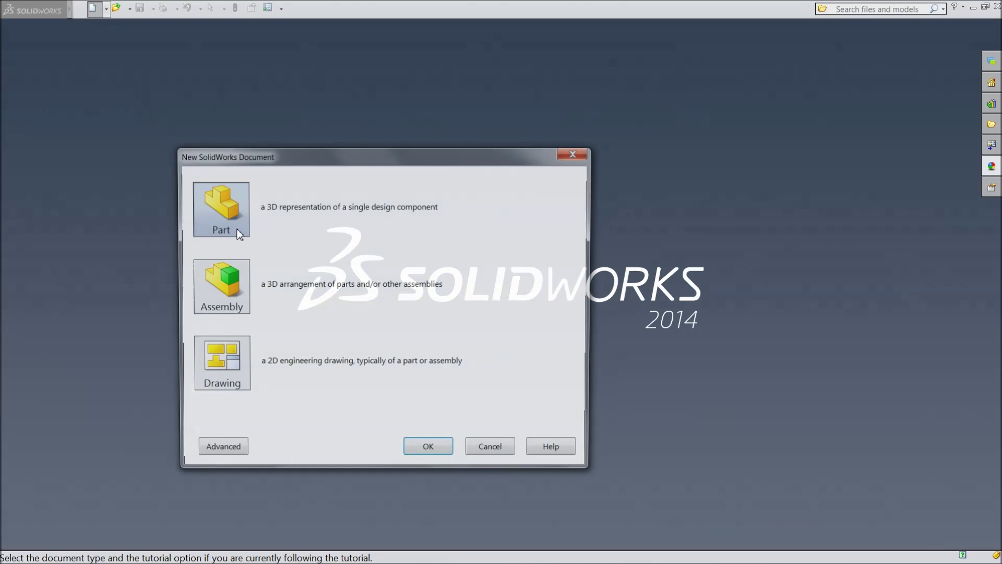
left_click(432, 453)
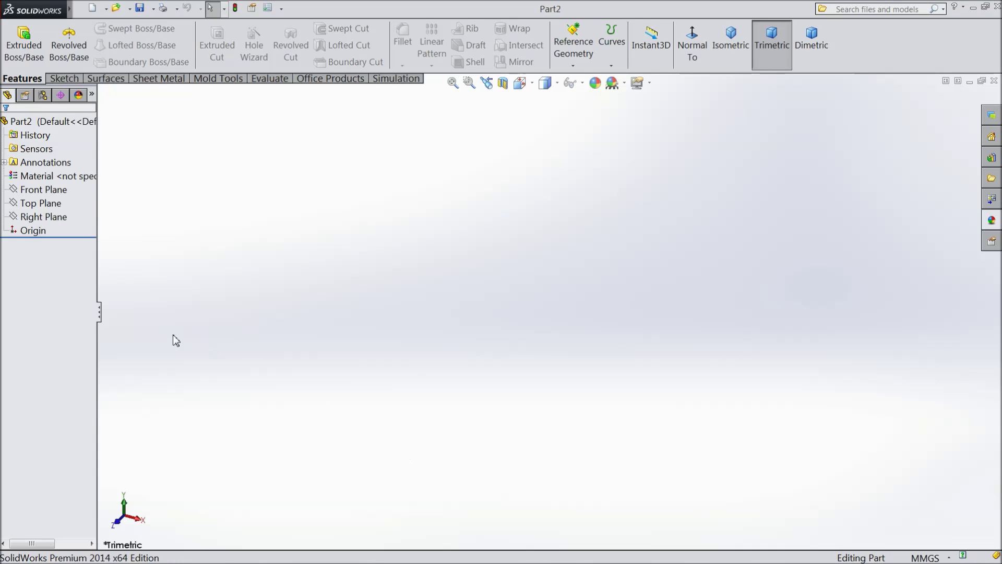
left_click_drag(98, 281, 135, 285)
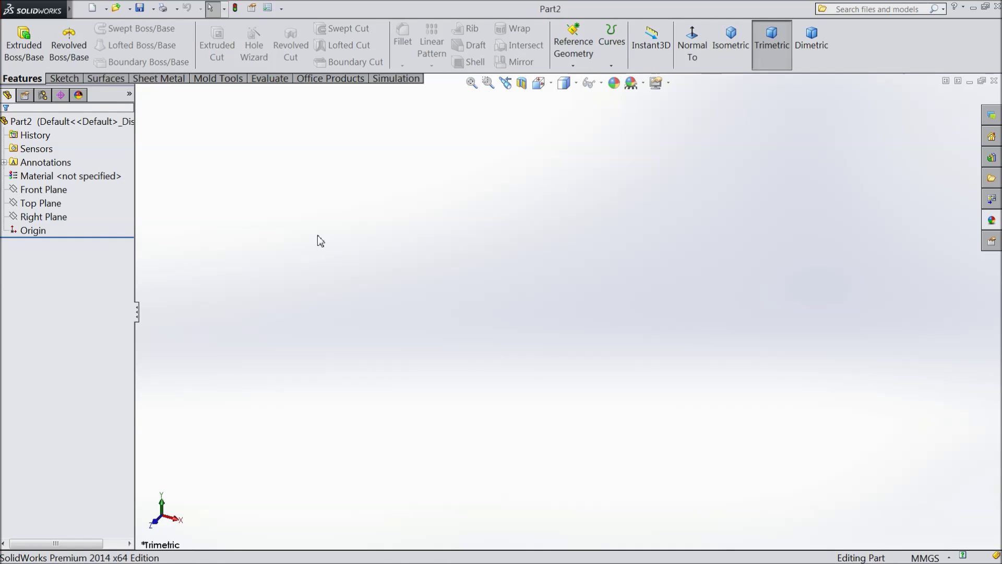
Step: Start a sketch on the Front Plane and draw a circle centred on the origin
left_click(47, 196)
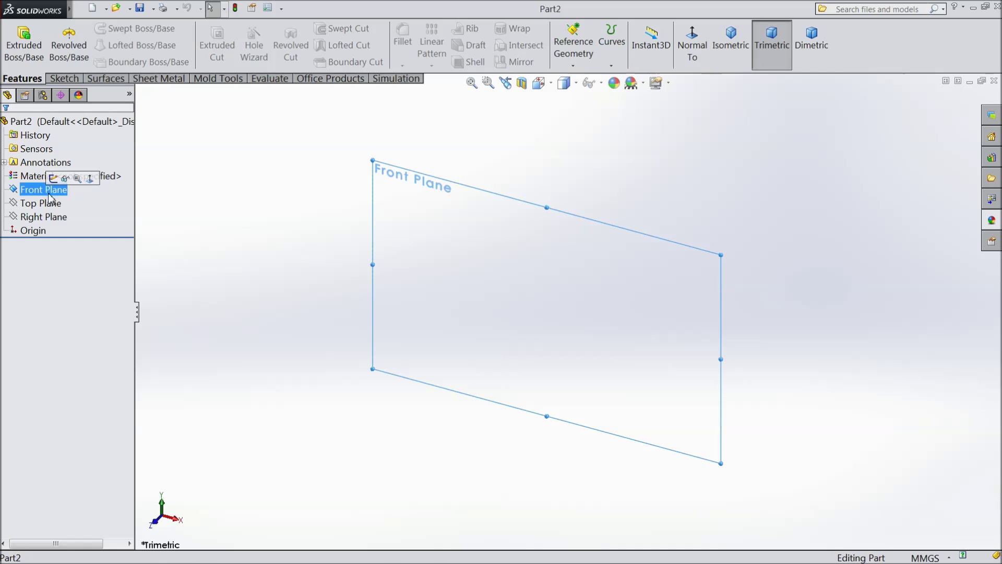
left_click(54, 181)
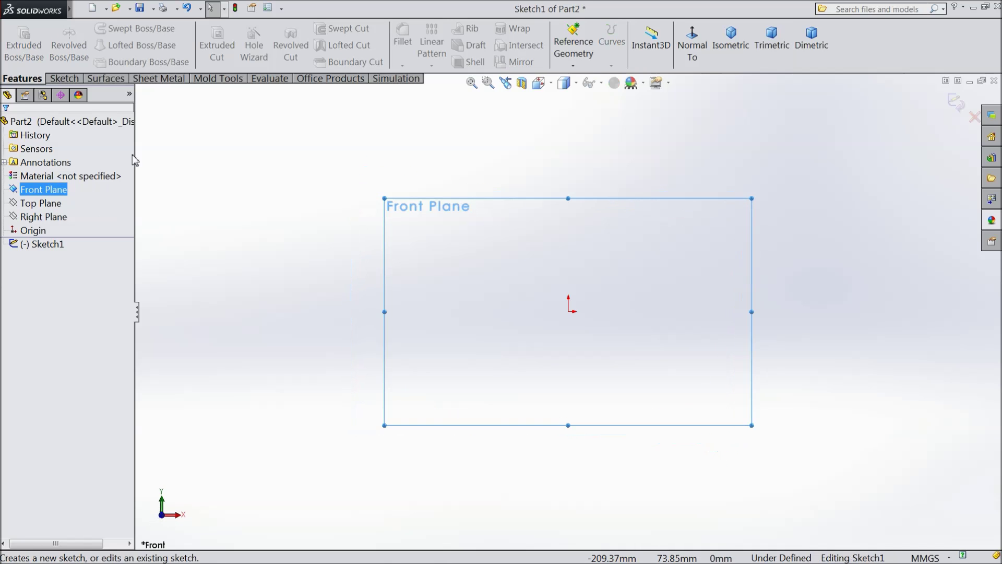
left_click(114, 29)
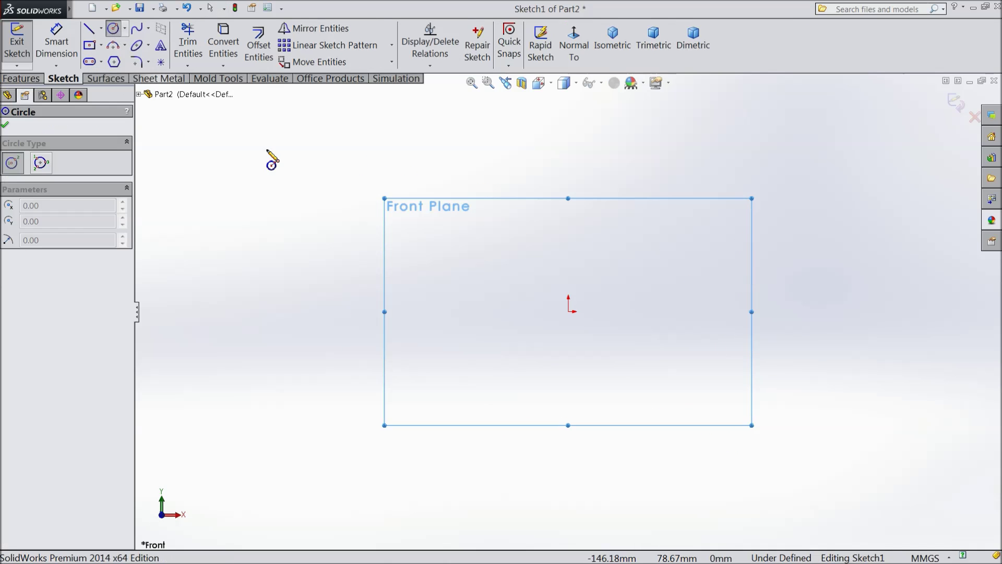
left_click(568, 310)
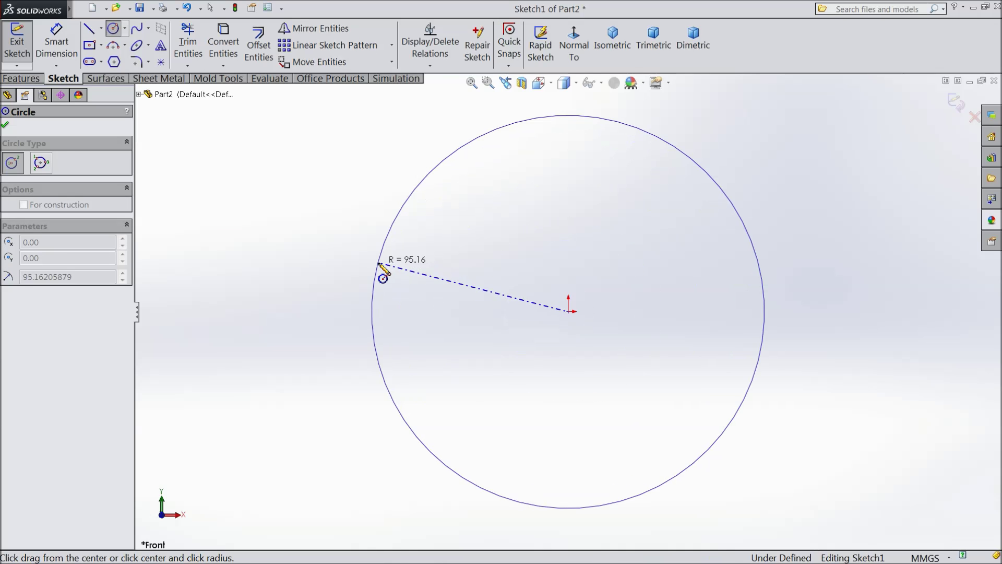
left_click(375, 286)
Step: Dimension the circle to 15.30 mm diameter
left_click(57, 43)
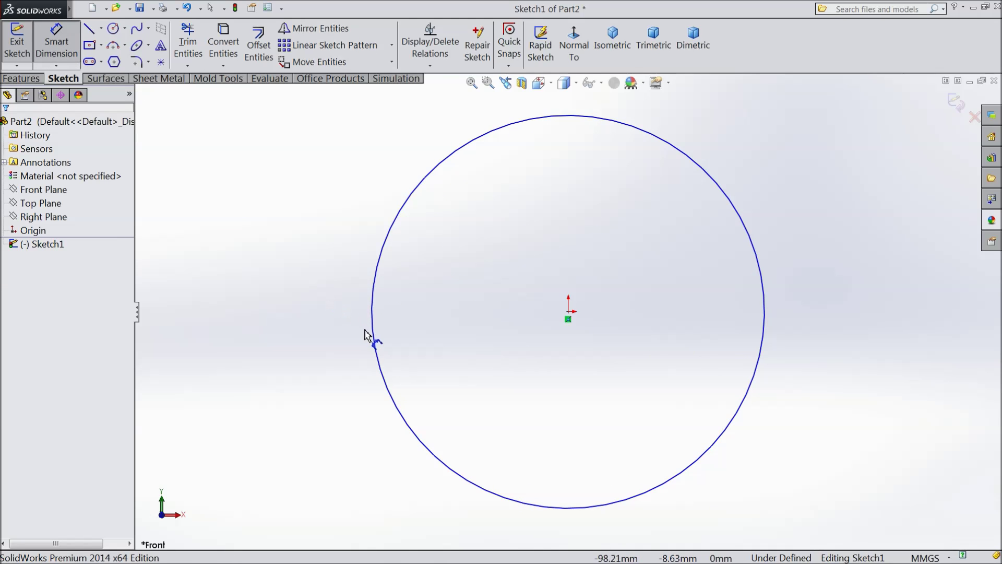
left_click(379, 342)
left_click(275, 333)
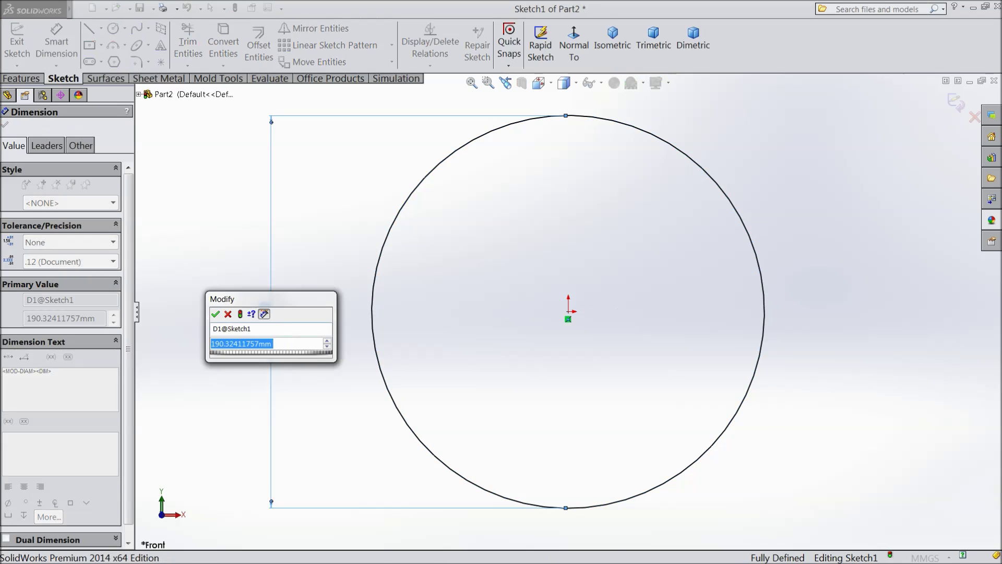
type("15.3")
left_click(216, 314)
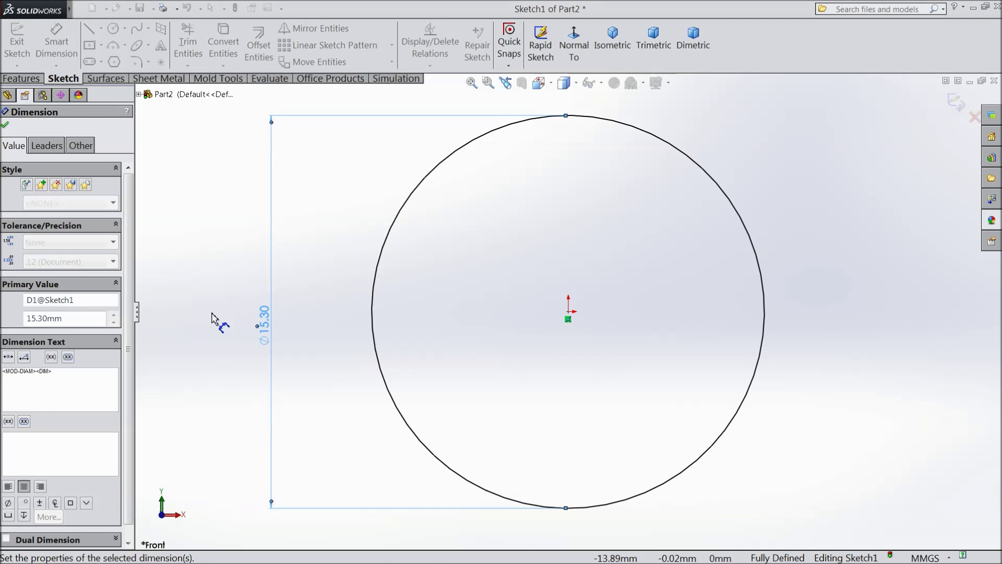
left_click(5, 127)
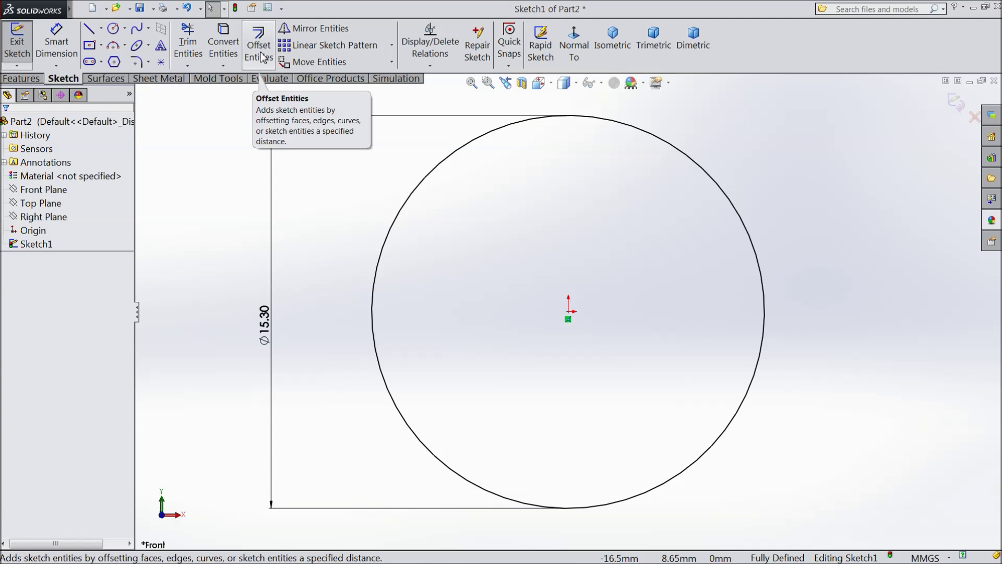
Step: Offset the circle 1.80 mm outward to form the ring's outer outline
left_click(261, 57)
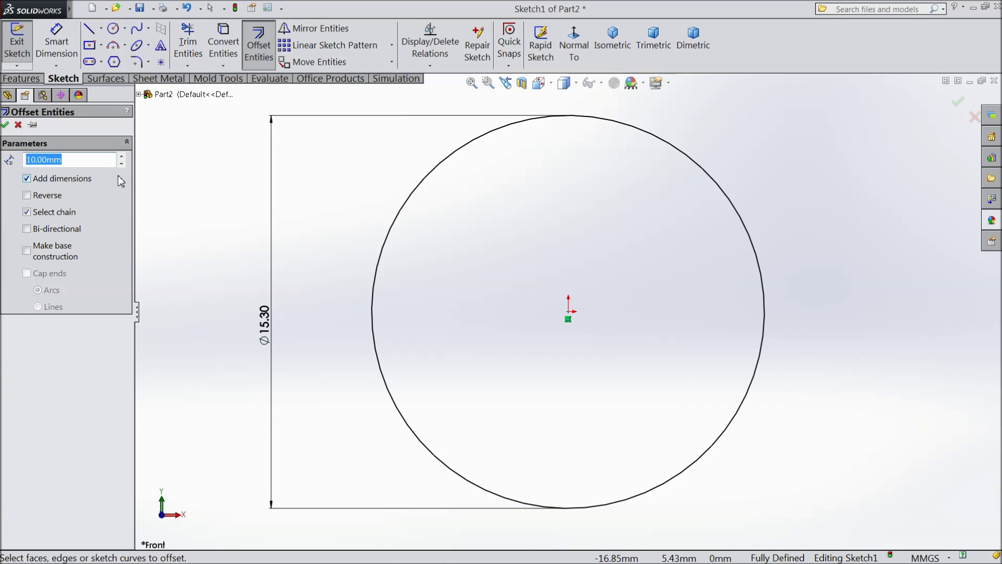
type("1.8")
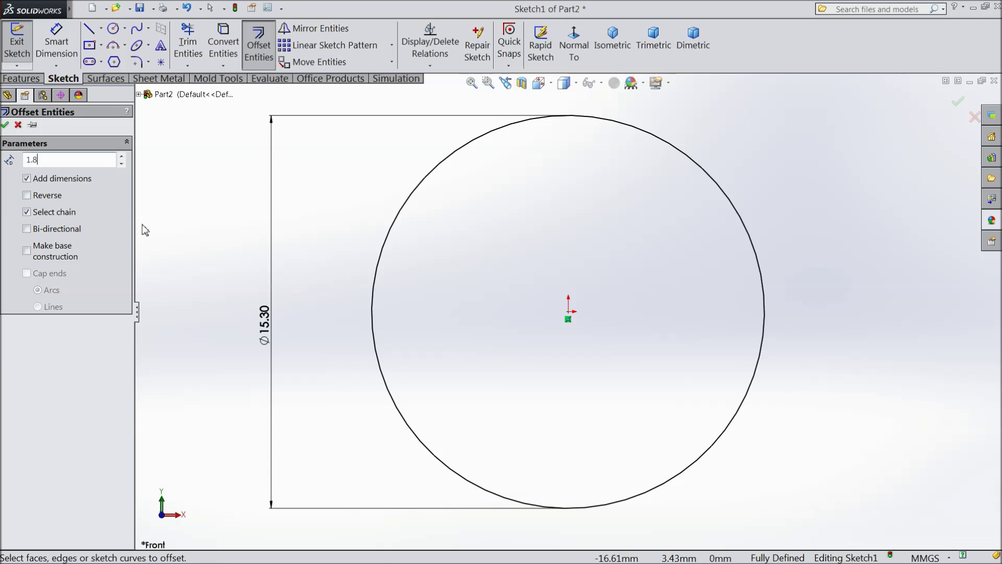
left_click(374, 288)
key("z")
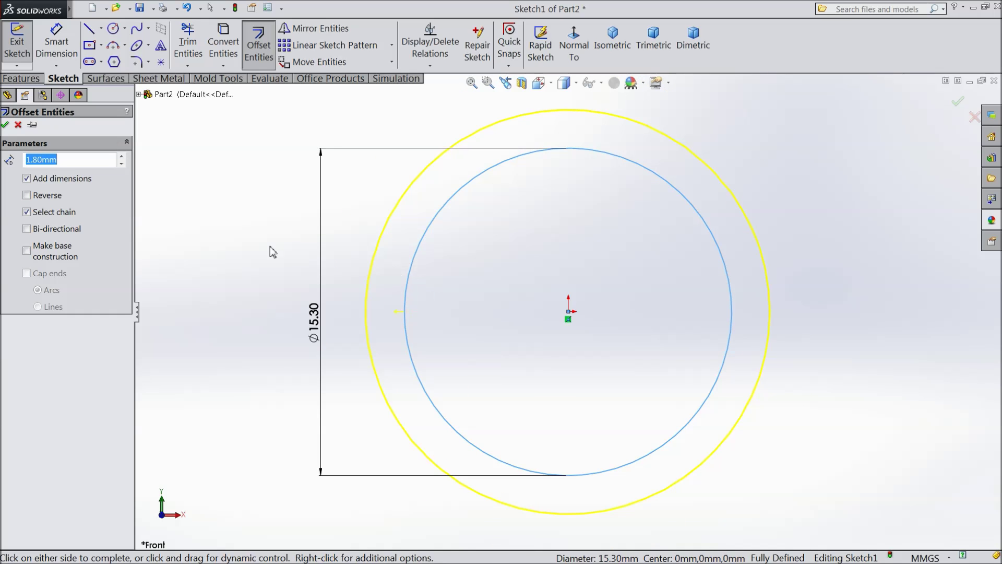
left_click(5, 126)
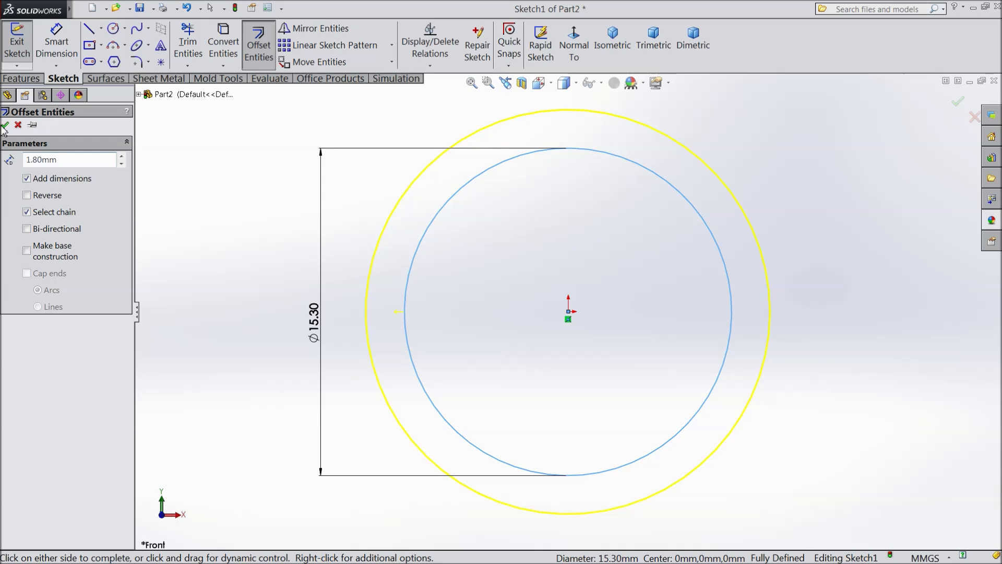
left_click(21, 79)
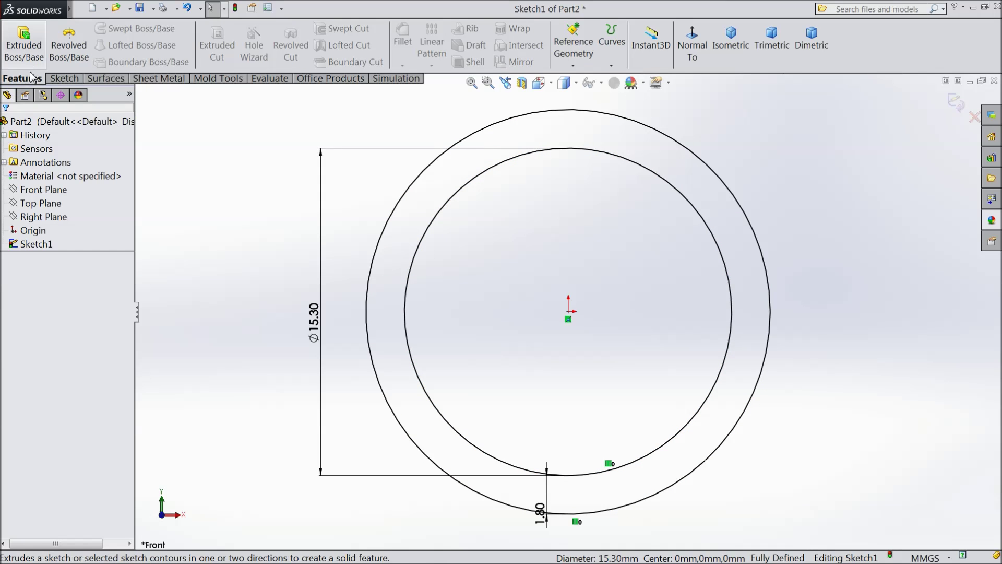
Step: Extrude the two-circle sketch 2.25 mm Mid Plane into Boss-Extrude1, a solid ring band
left_click(23, 44)
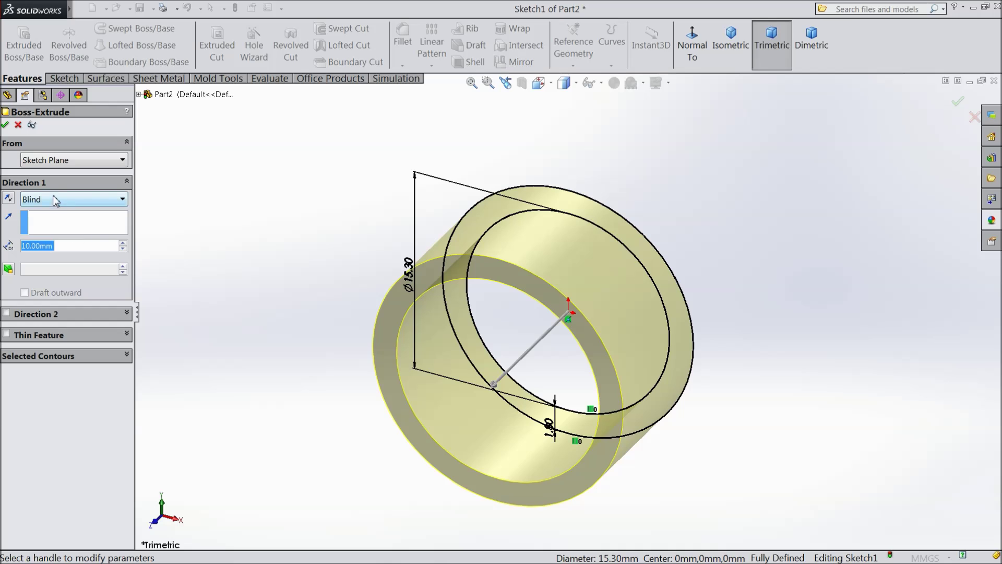
left_click(56, 201)
left_click(54, 271)
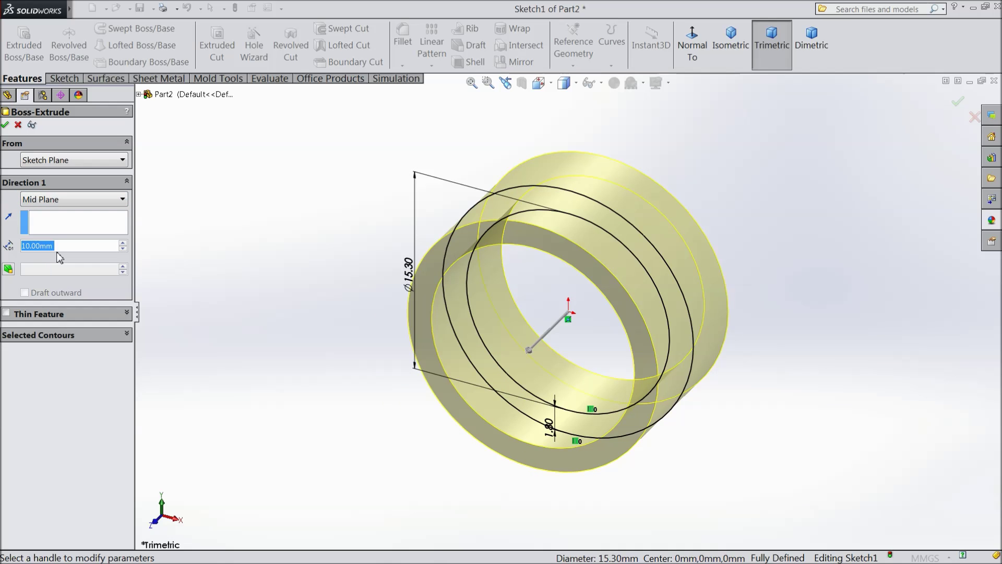
type("2.25")
key("Return")
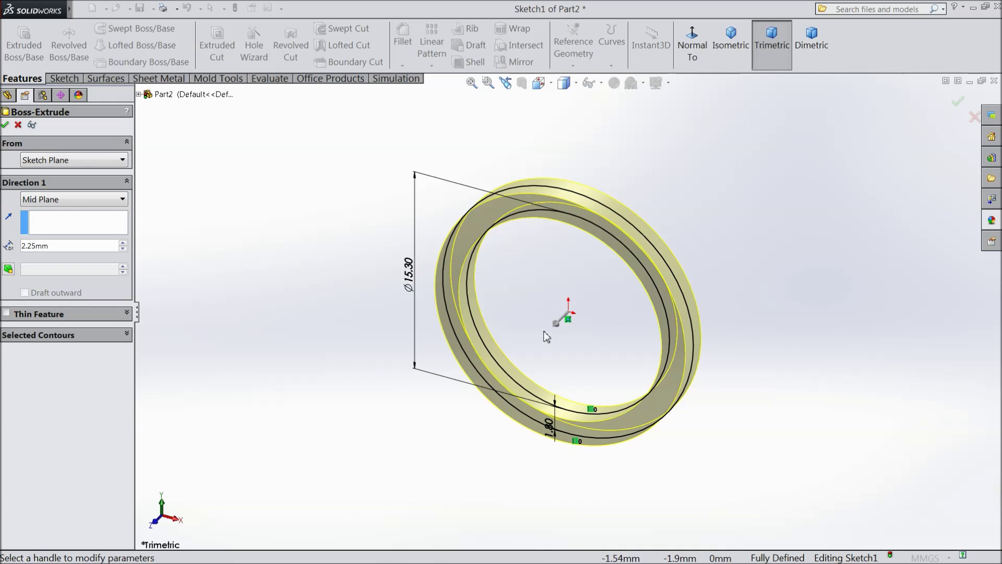
left_click(5, 126)
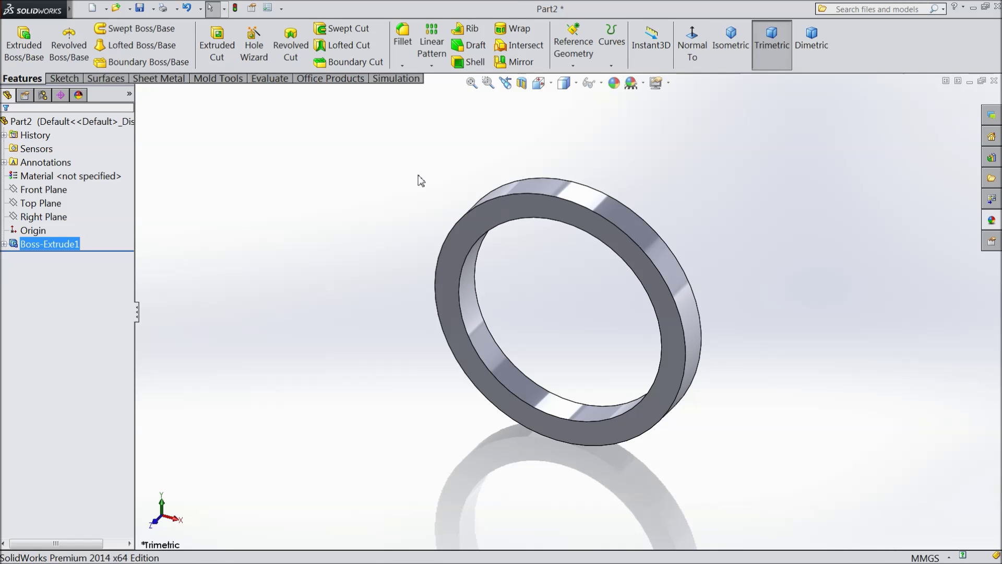
left_click(403, 35)
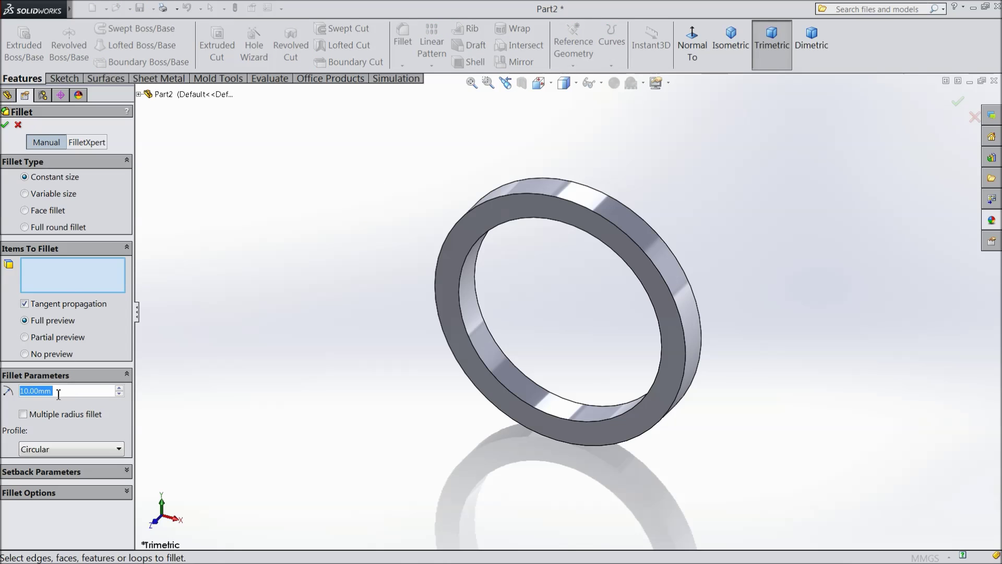
type("0.5")
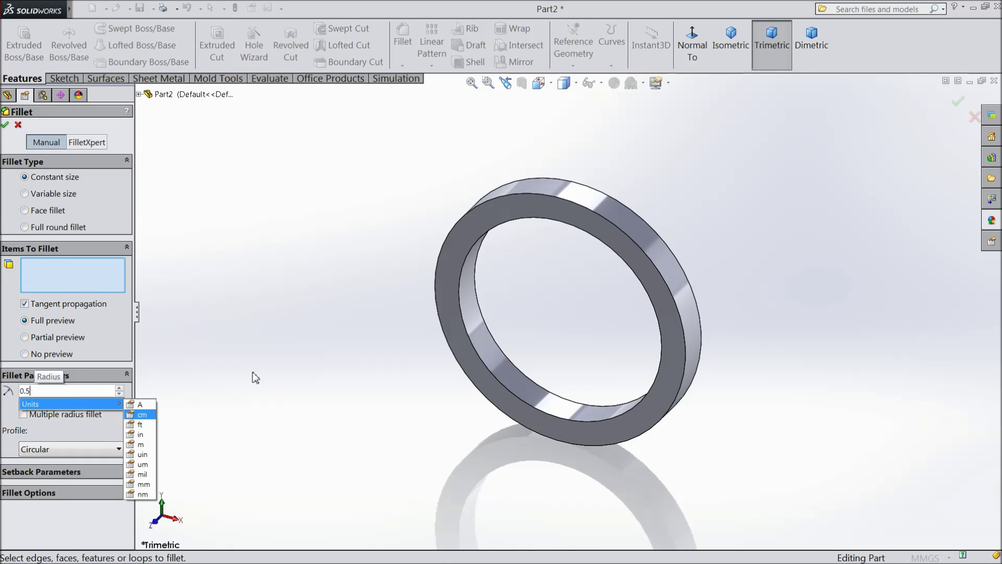
Step: Fillet the band's inner and outer faces with a 0.5 mm radius
left_click(475, 320)
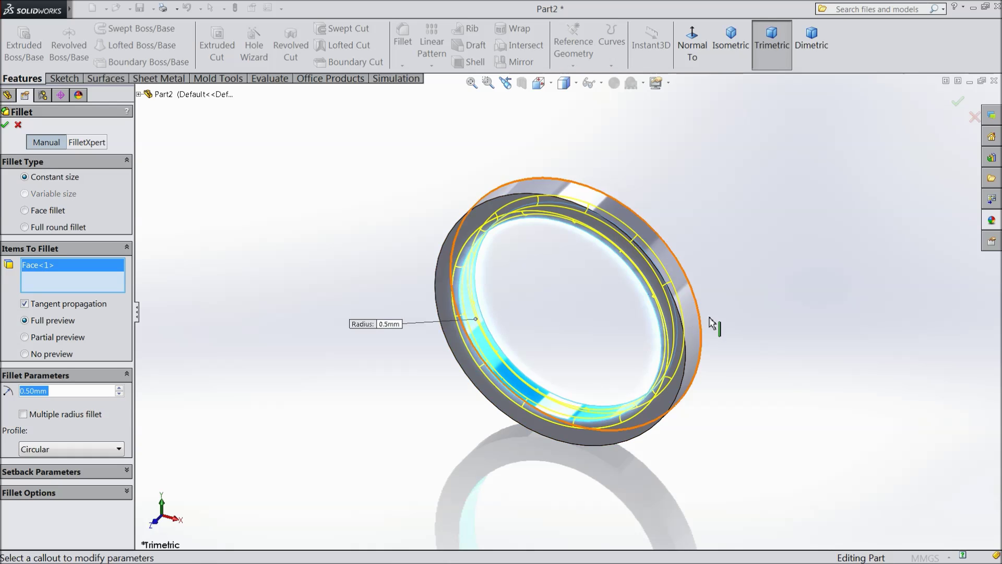
left_click(697, 331)
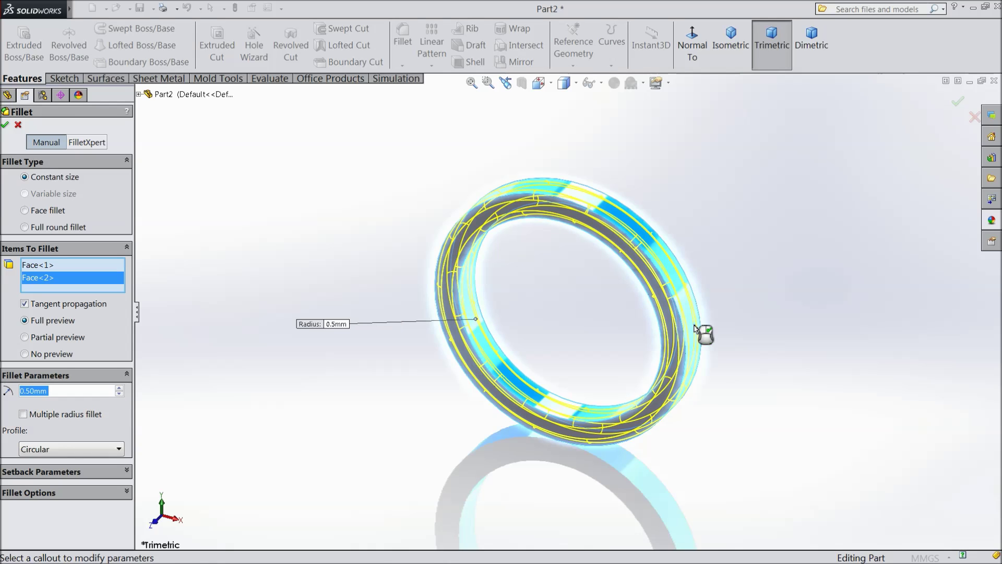
left_click(6, 126)
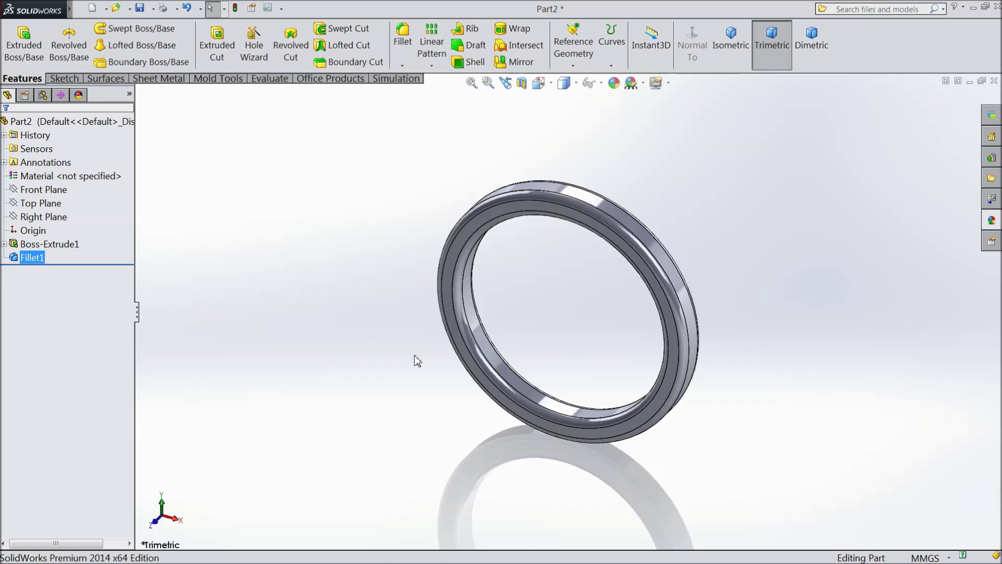
scroll(753, 303, "down", 2)
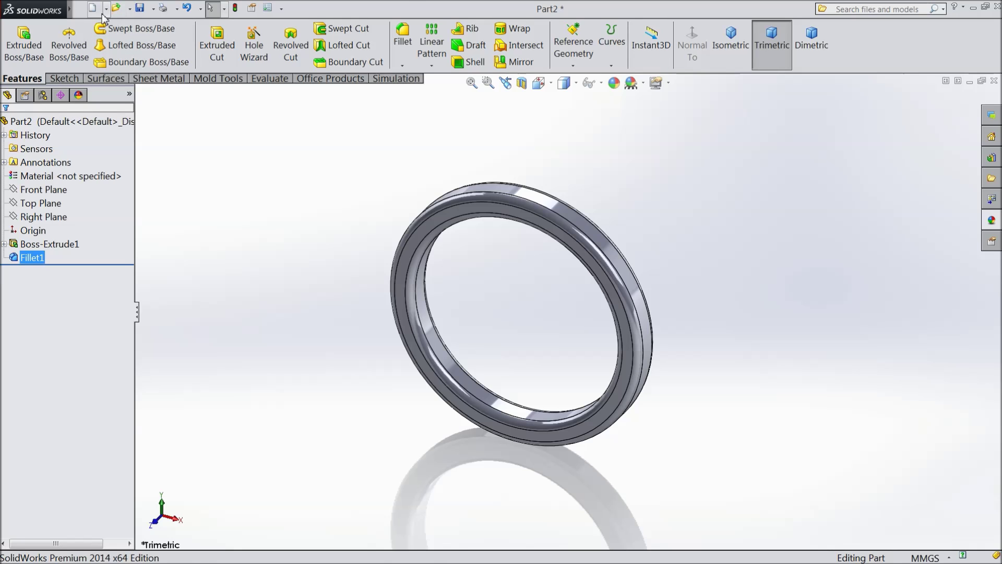
Step: Insert the saved diamond part from the Desktop, placed at the ring's centre
left_click(130, 9)
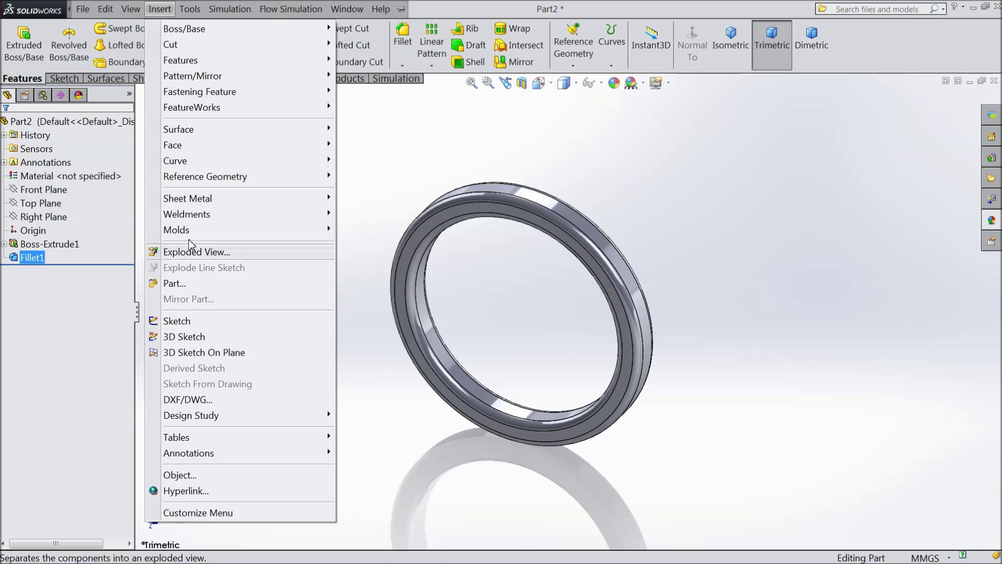
left_click(178, 285)
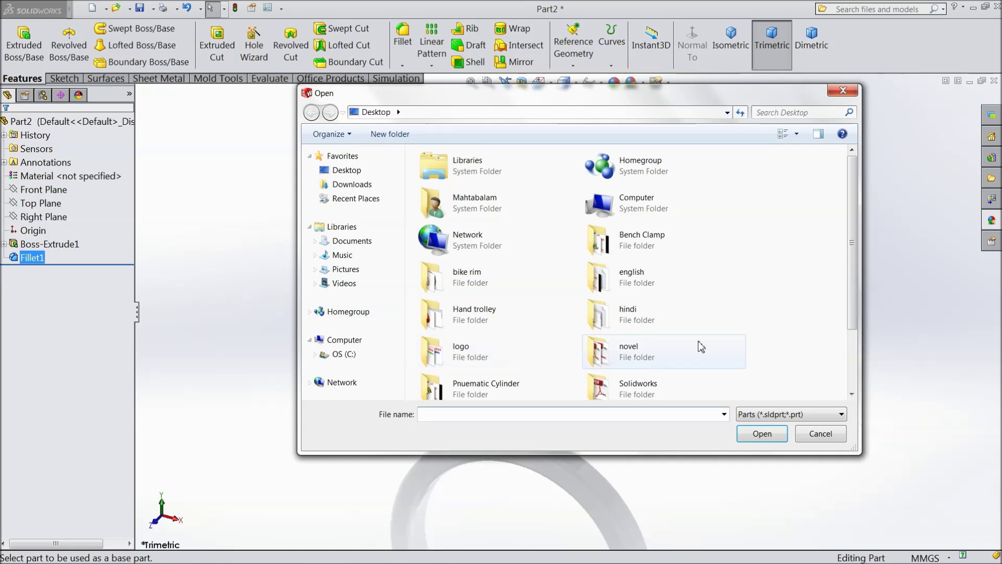
left_click(387, 175)
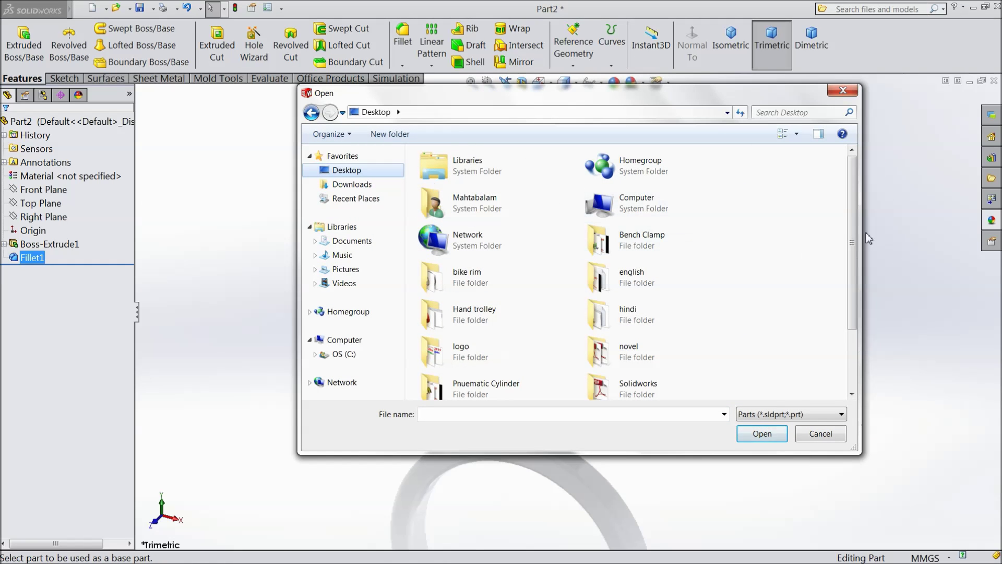
left_click_drag(852, 227, 853, 290)
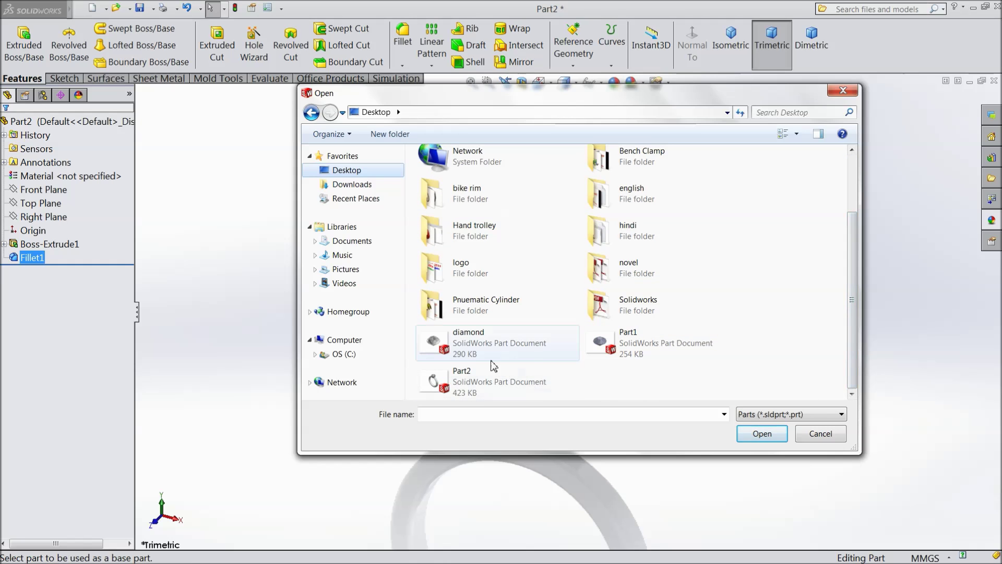
left_click(471, 345)
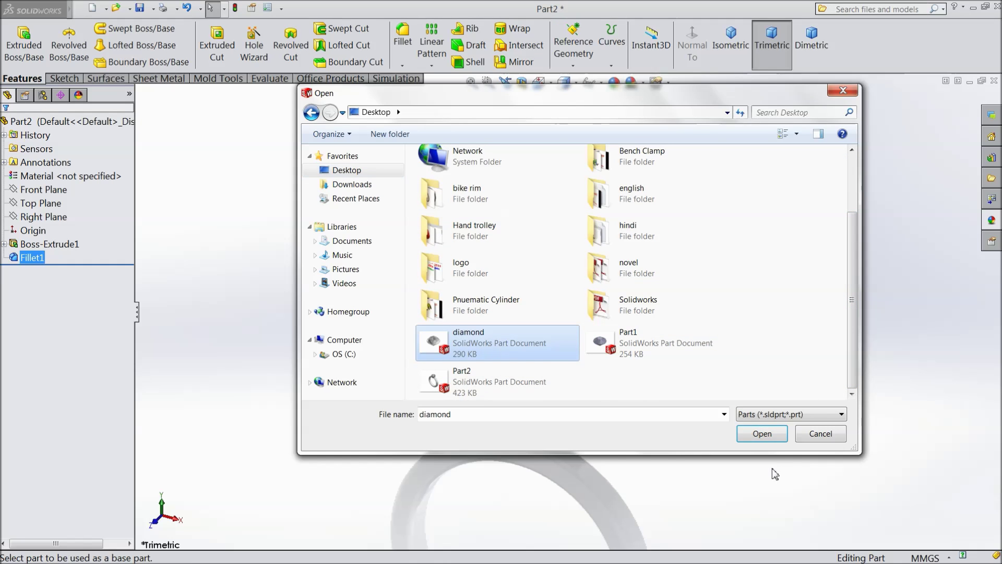
left_click(761, 434)
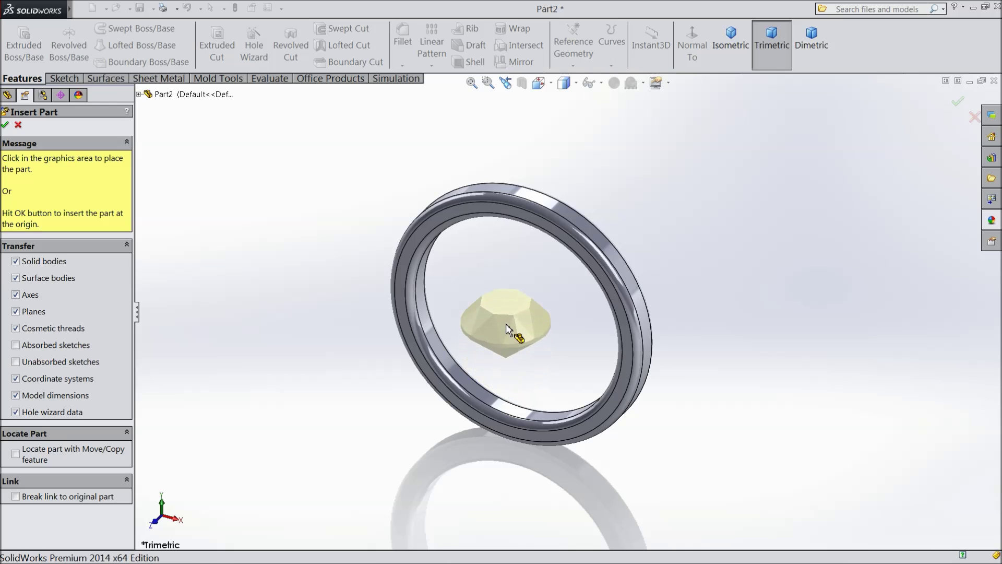
left_click(510, 330)
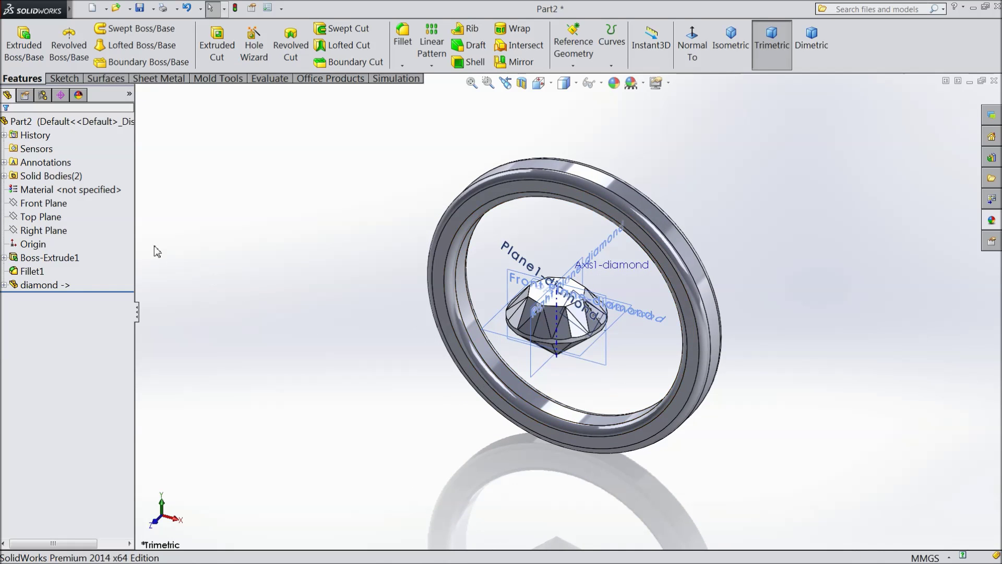
left_click(11, 286)
Step: Hide the diamond's four imported reference planes in the feature tree
left_click(4, 285)
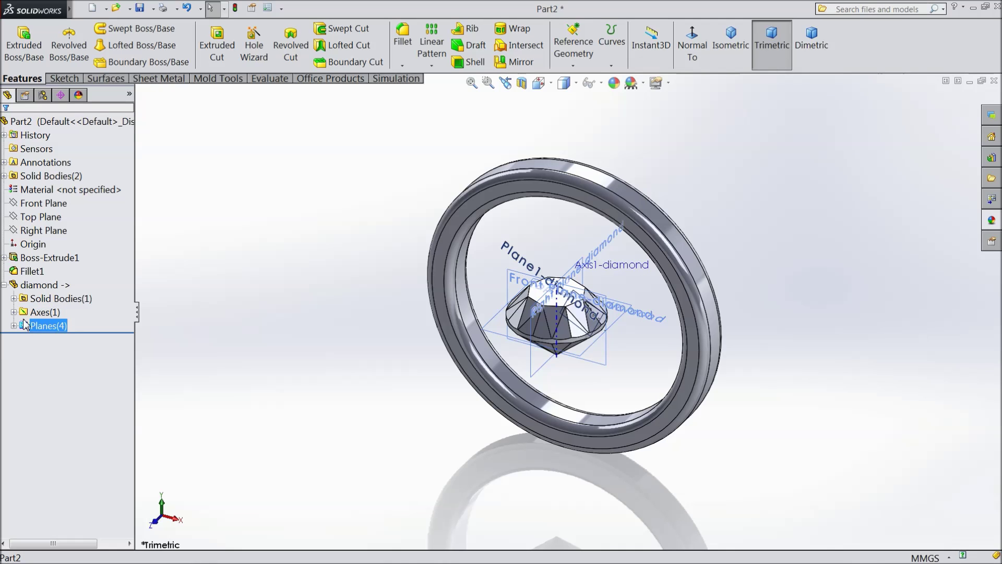
left_click(36, 312)
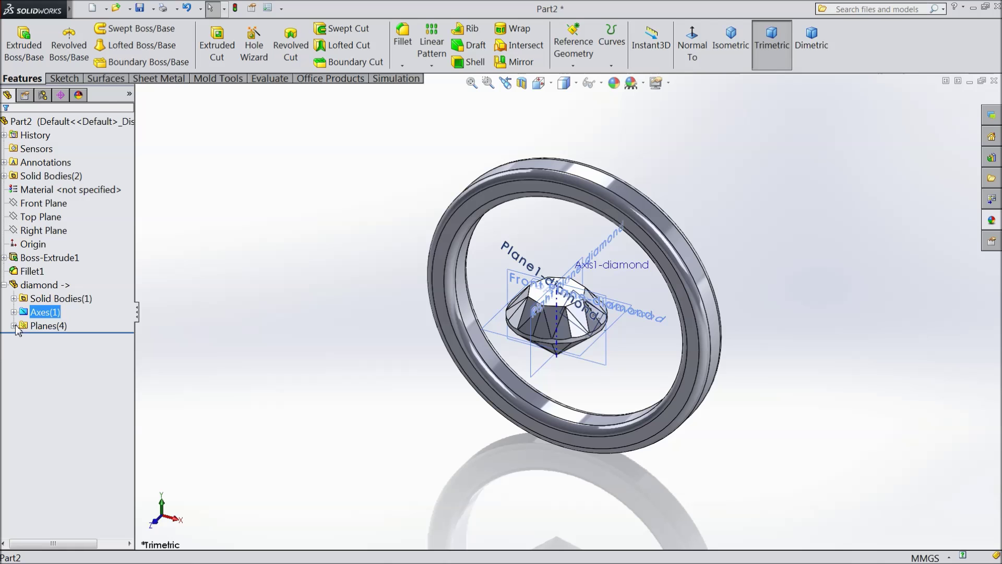
left_click(14, 325)
left_click(67, 339)
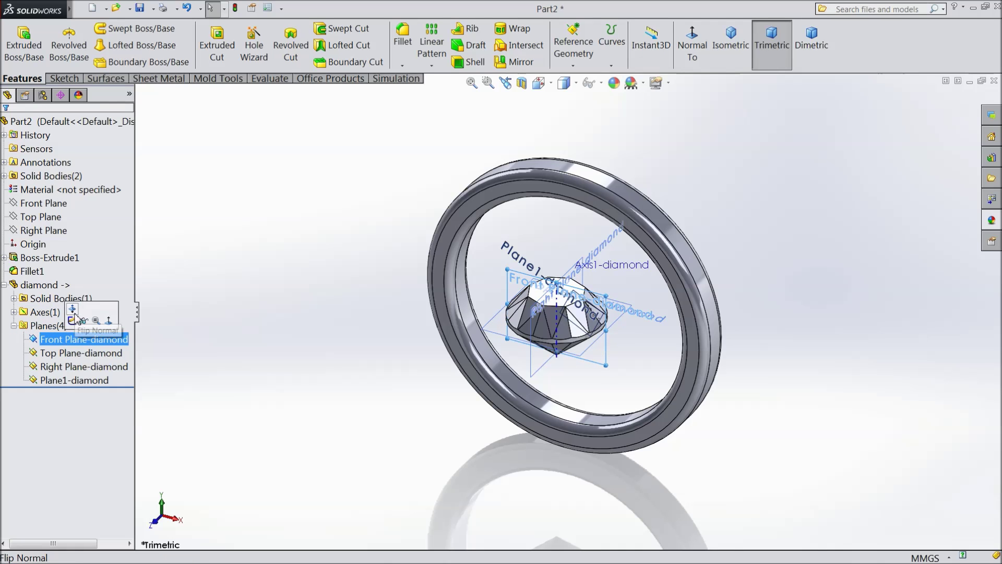
left_click(70, 355)
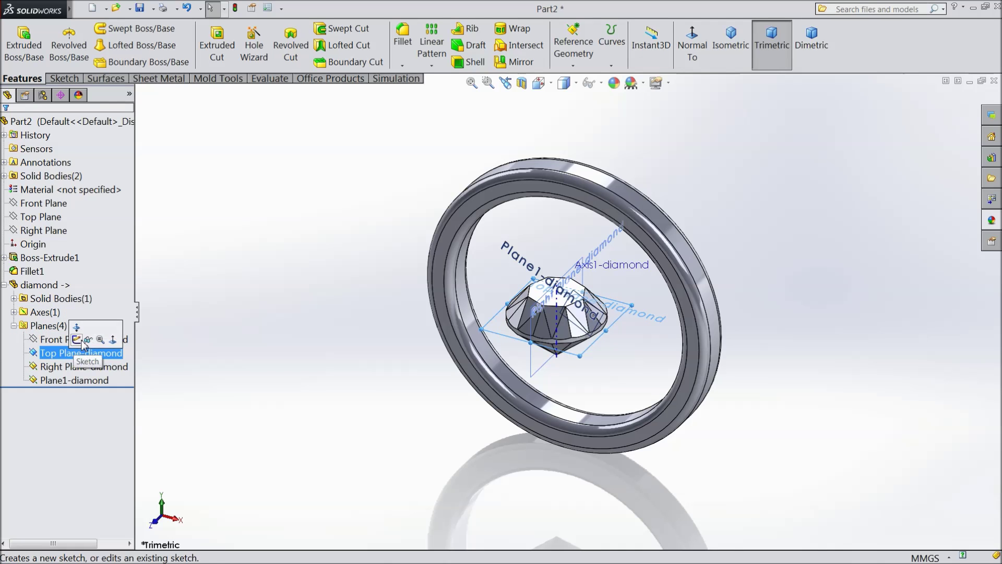
left_click(71, 338)
left_click(79, 364)
left_click(71, 353)
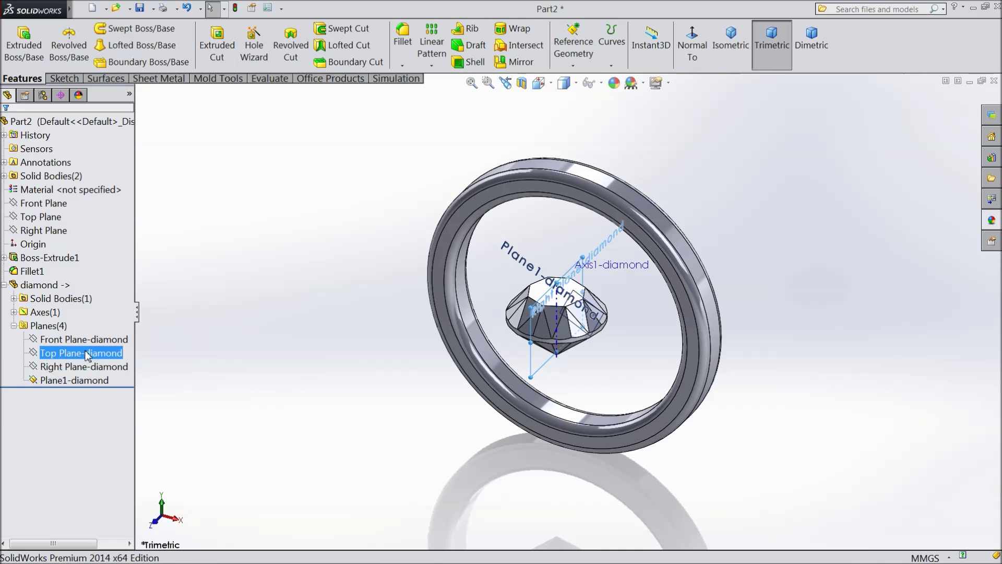
left_click(71, 380)
left_click(89, 365)
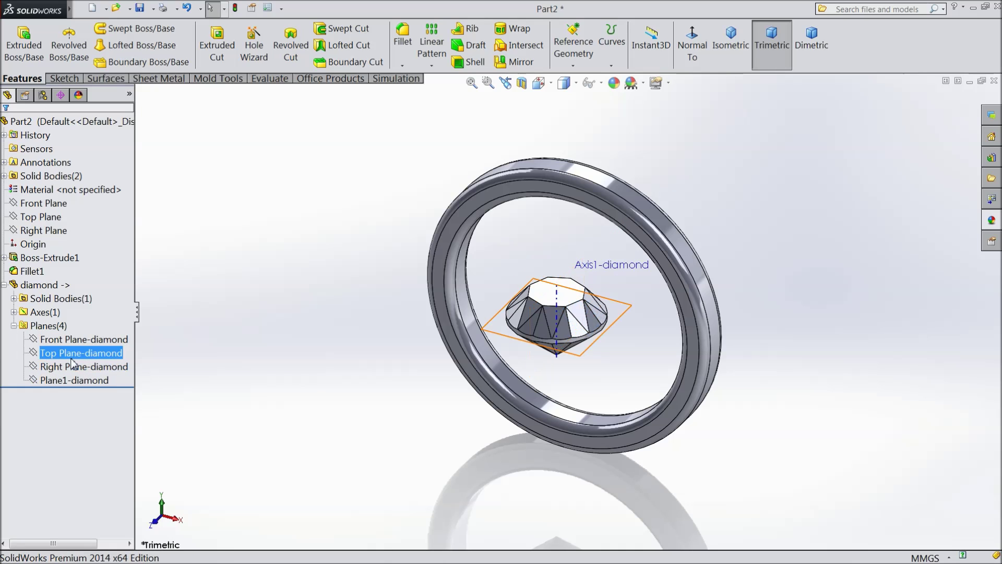
Step: Hide the diamond's imported axis and collapse the diamond node
left_click(43, 311)
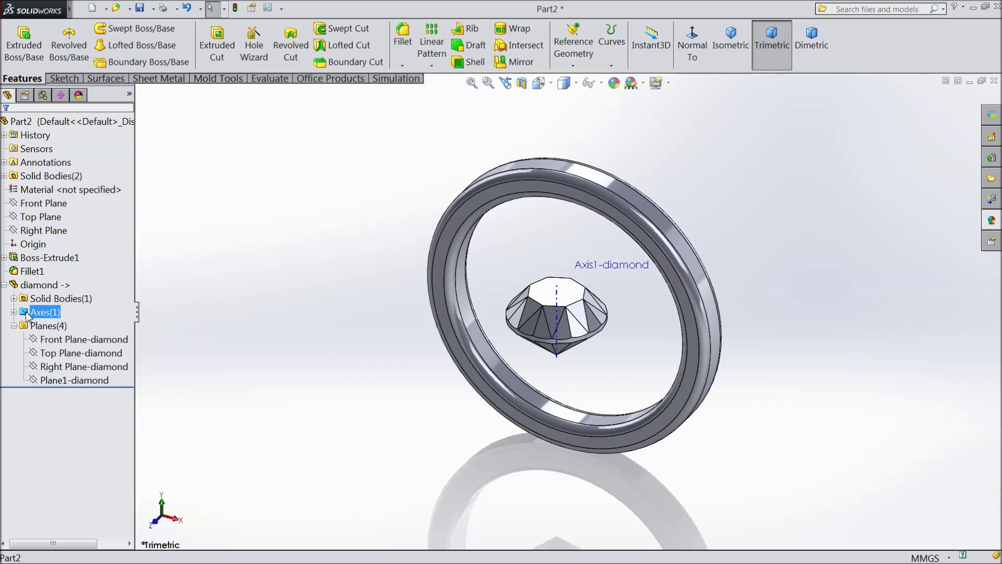
left_click(13, 312)
left_click(47, 325)
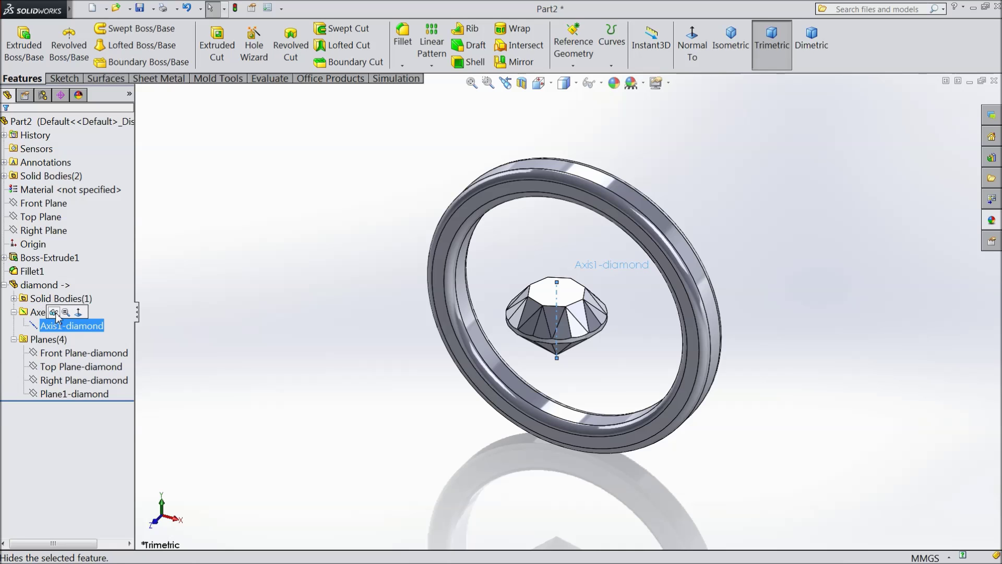
left_click(53, 313)
left_click(5, 285)
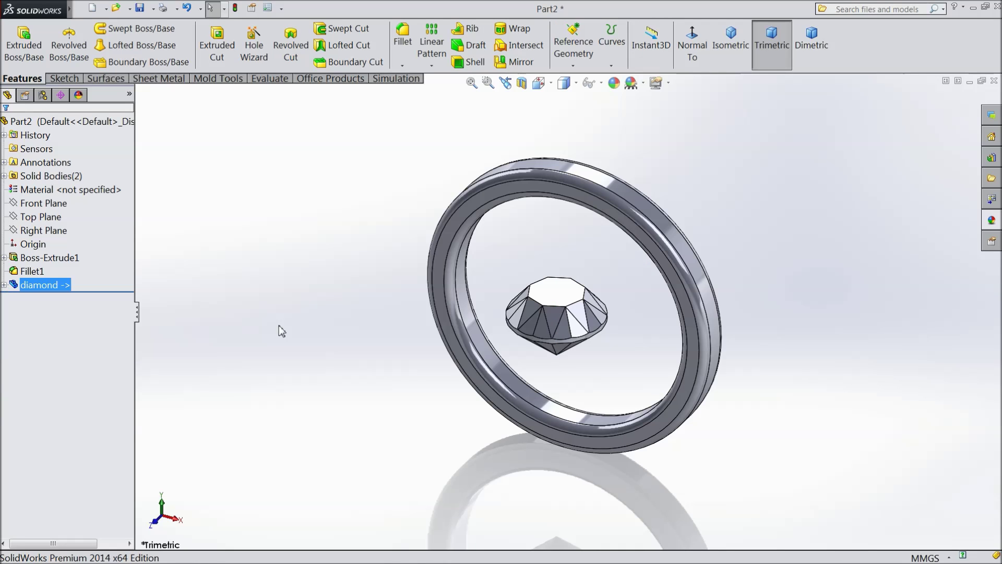
mouse_move(417, 384)
middle_mouse_down()
mouse_move(423, 353)
mouse_move(414, 331)
mouse_move(437, 342)
middle_mouse_up()
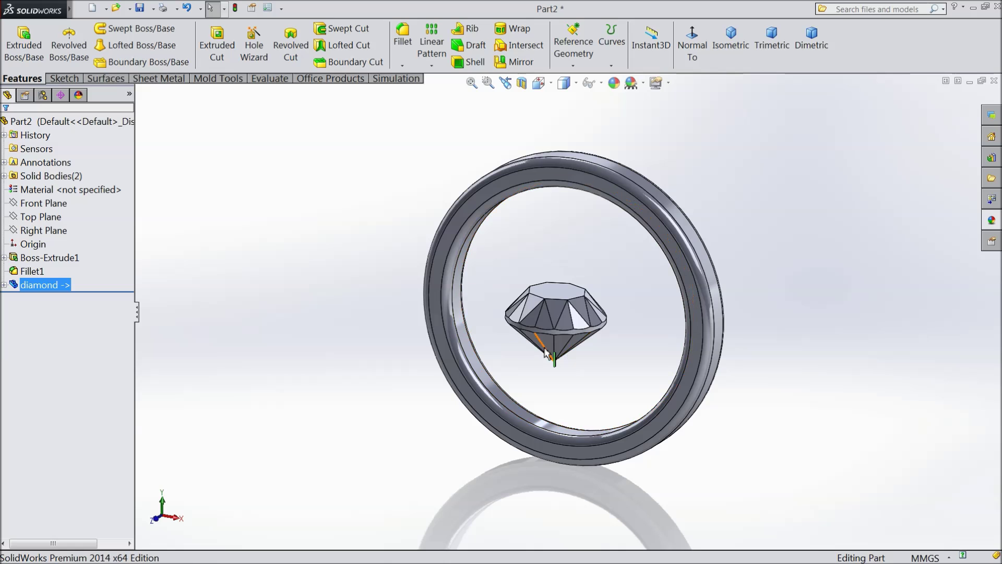
Step: Sketch a vertical centreline on the Front Plane from the diamond's centre to the band top, plus a short segment
left_click(43, 203)
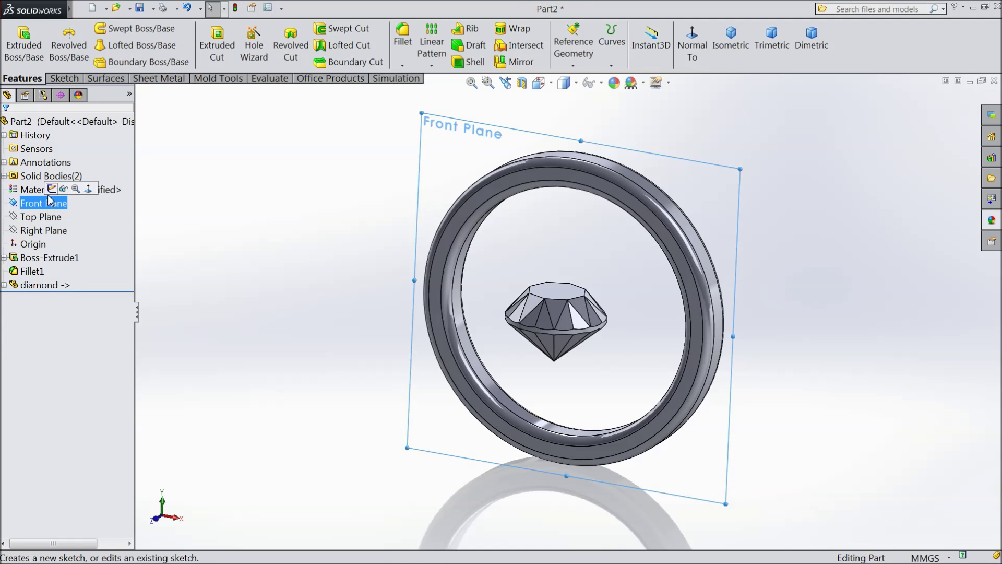
left_click(53, 187)
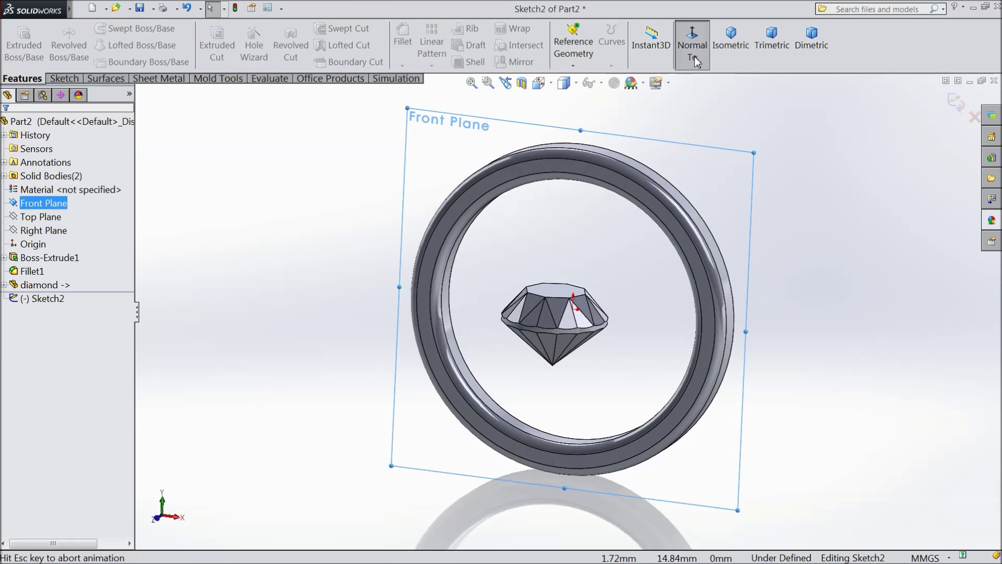
left_click(66, 78)
left_click(101, 29)
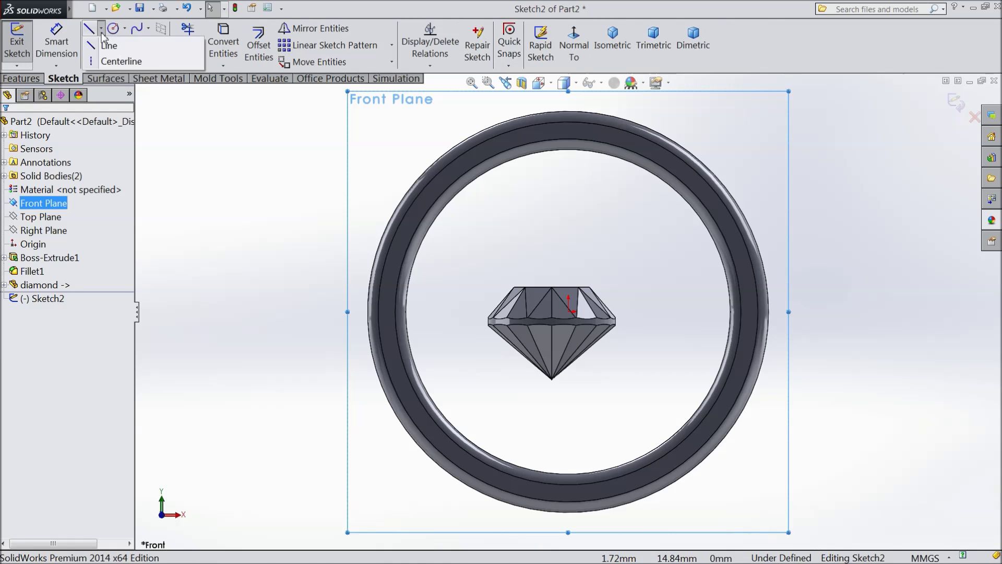
left_click(102, 58)
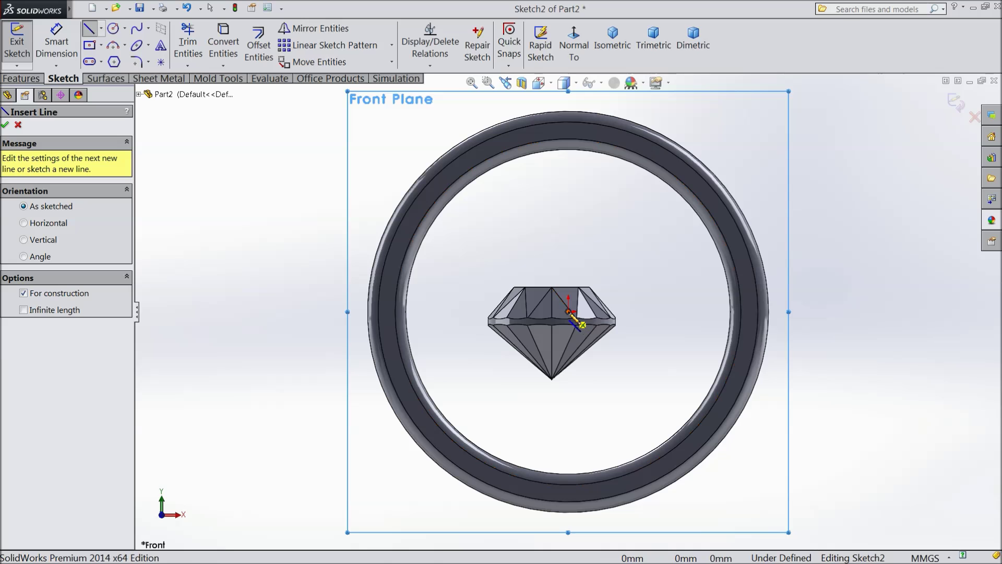
left_click(569, 311)
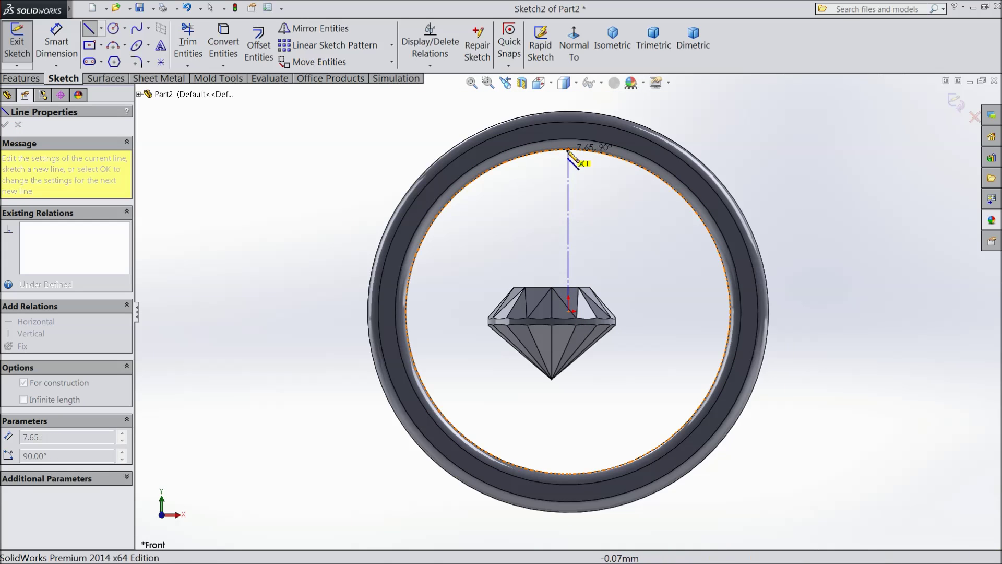
left_click(569, 153)
scroll(569, 154, "down", 3)
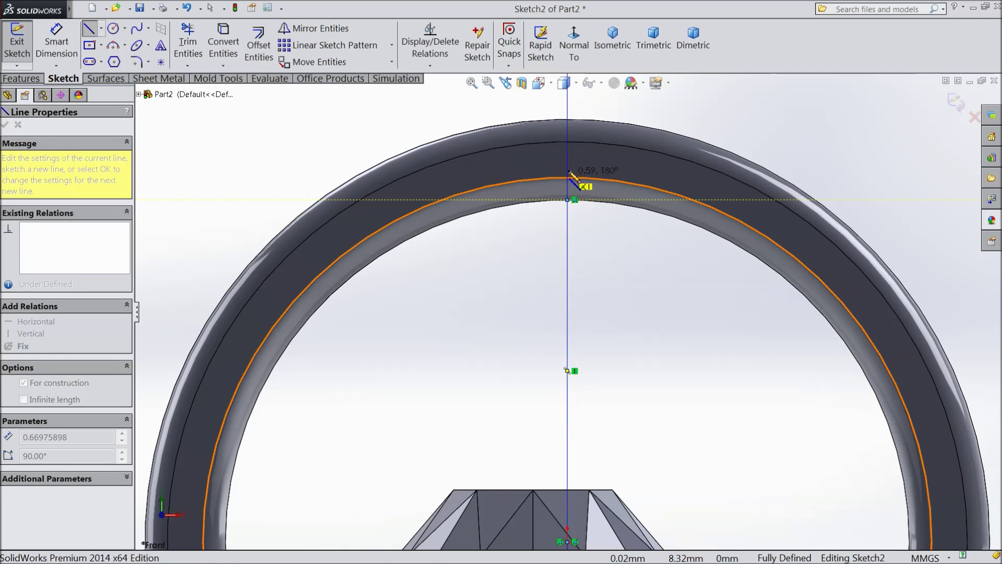
left_click(568, 162)
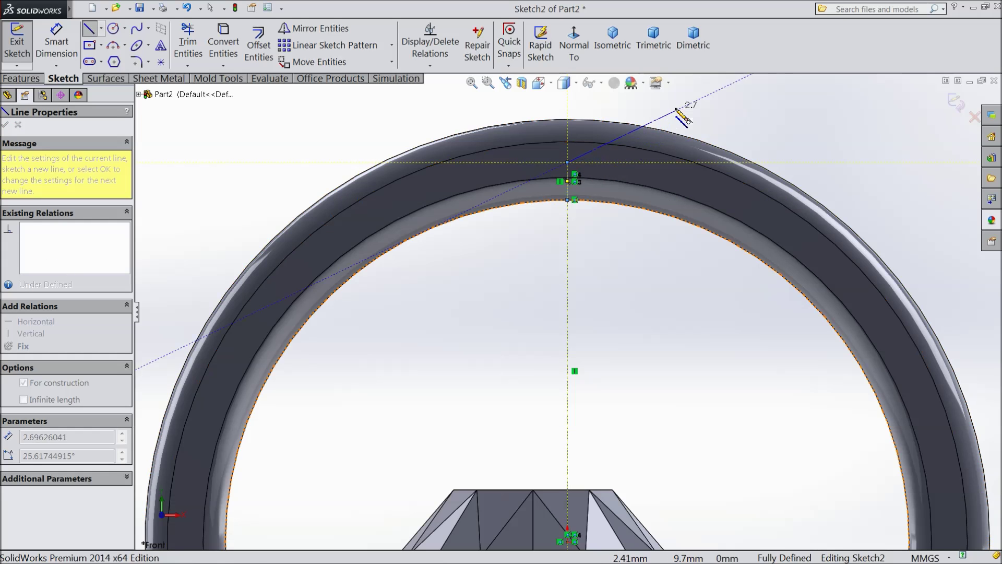
right_click(672, 105)
left_click(708, 118)
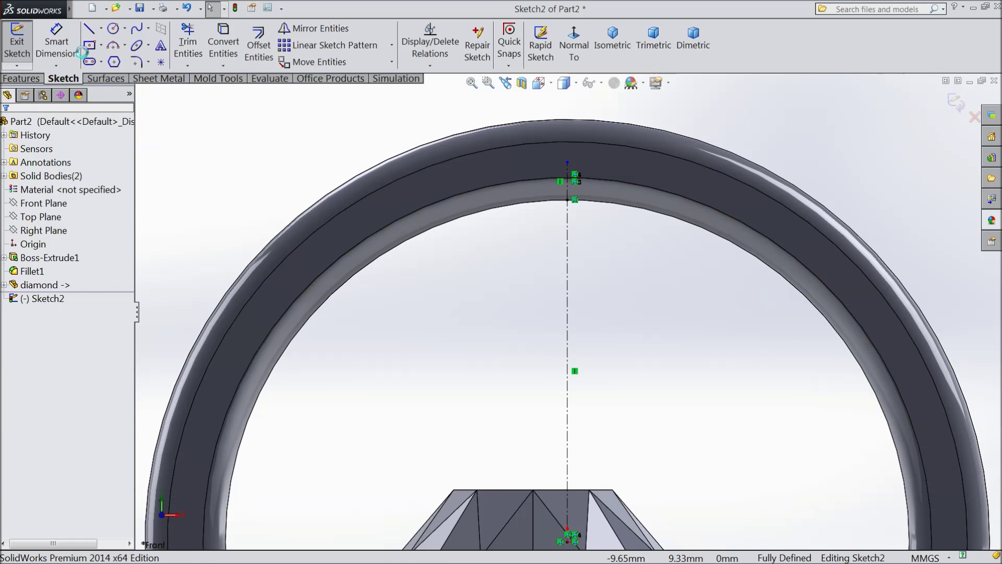
Step: Dimension the short vertical segment to 0.50 mm and exit the sketch
key("d")
left_click(569, 186)
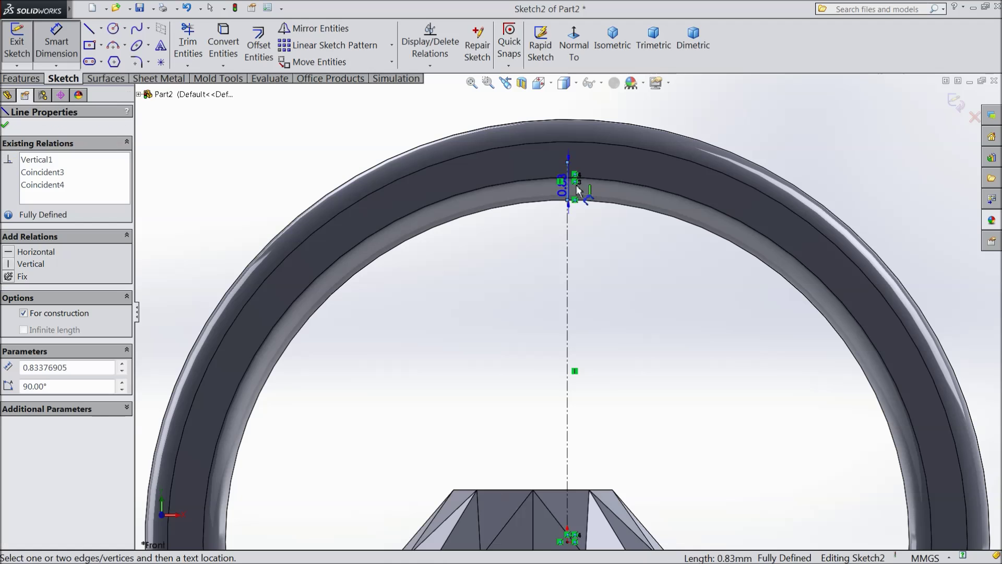
left_click(629, 249)
type("0.5")
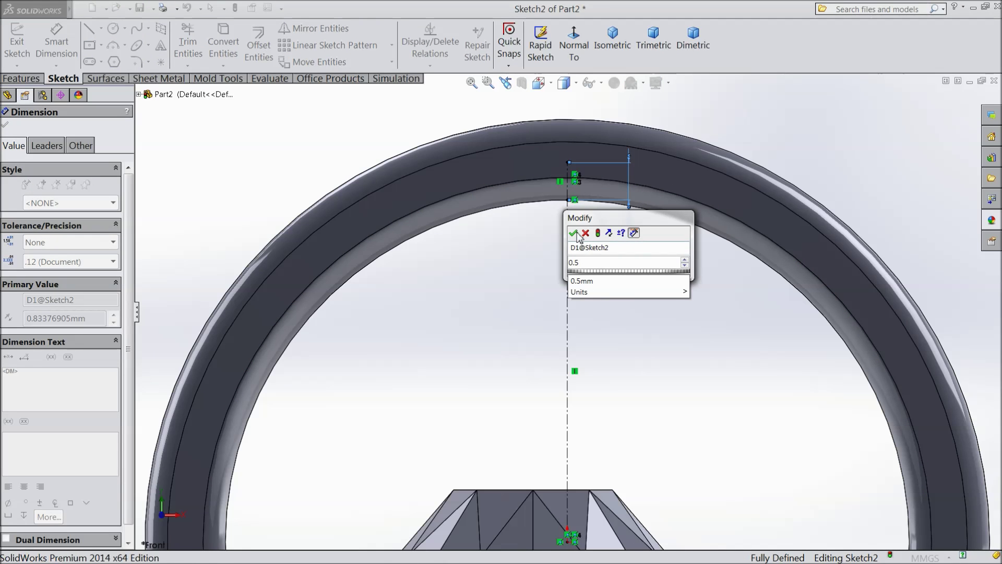
left_click(574, 234)
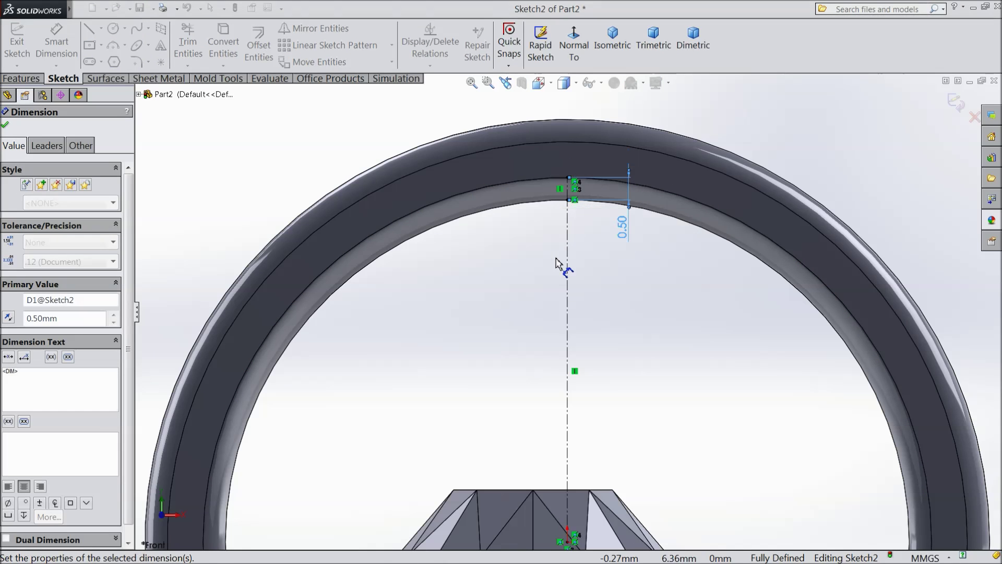
left_click(6, 125)
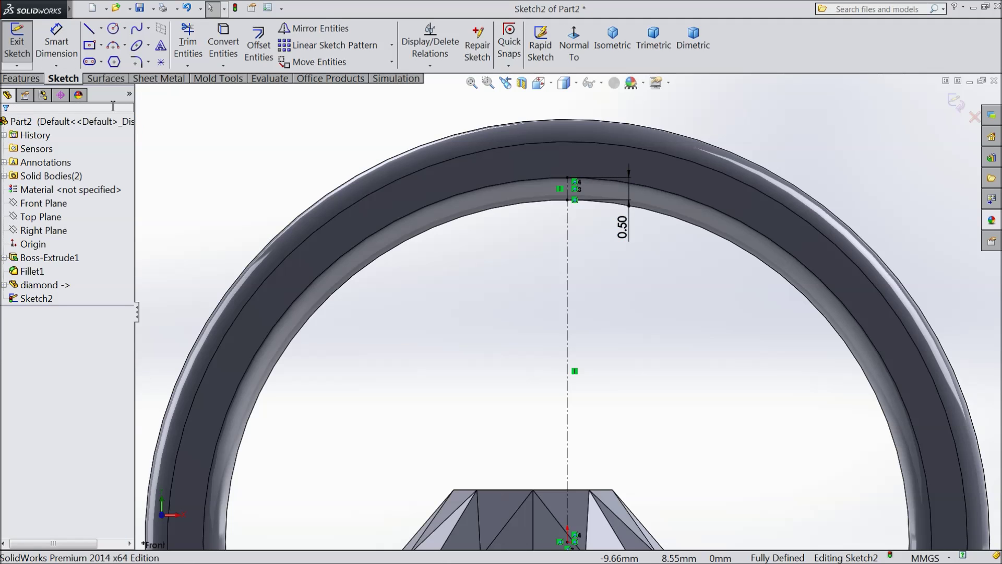
scroll(575, 309, "up", 3)
left_click(956, 103)
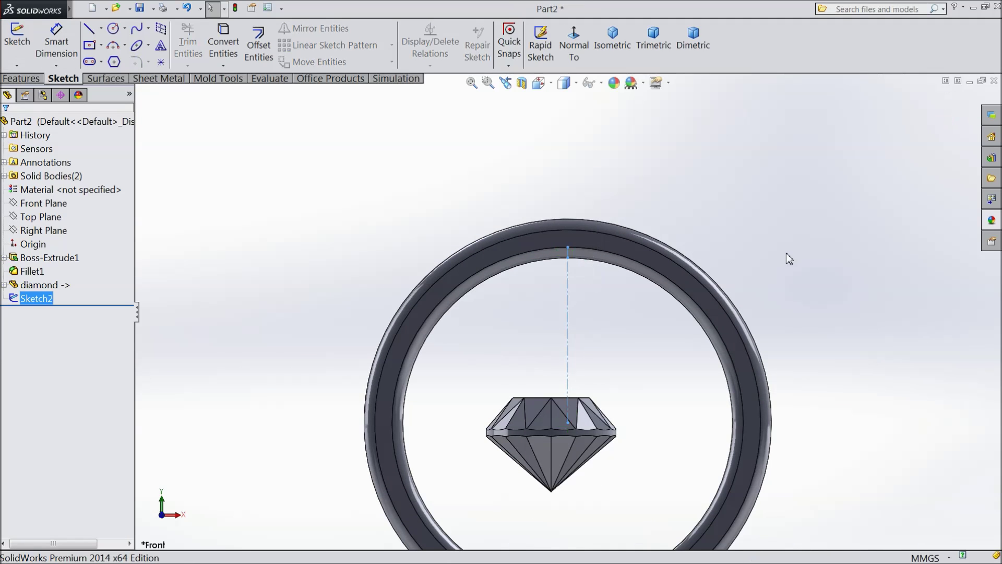
scroll(787, 253, "up", 2)
scroll(678, 400, "down", 3)
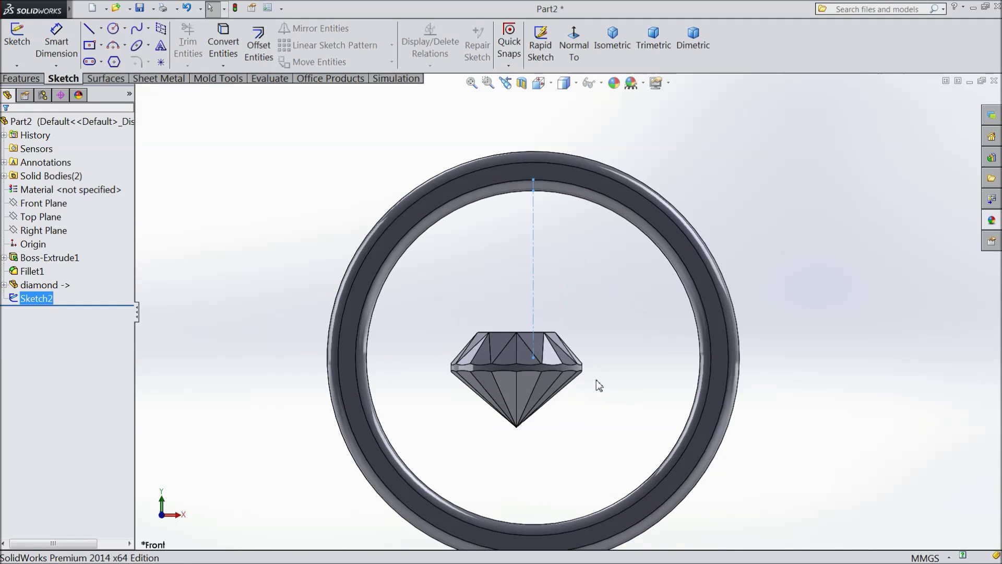
Step: Move/Copy the diamond body, translating from its bottom vertex to Point7@Sketch2 atop the band
left_click(32, 80)
left_click(160, 10)
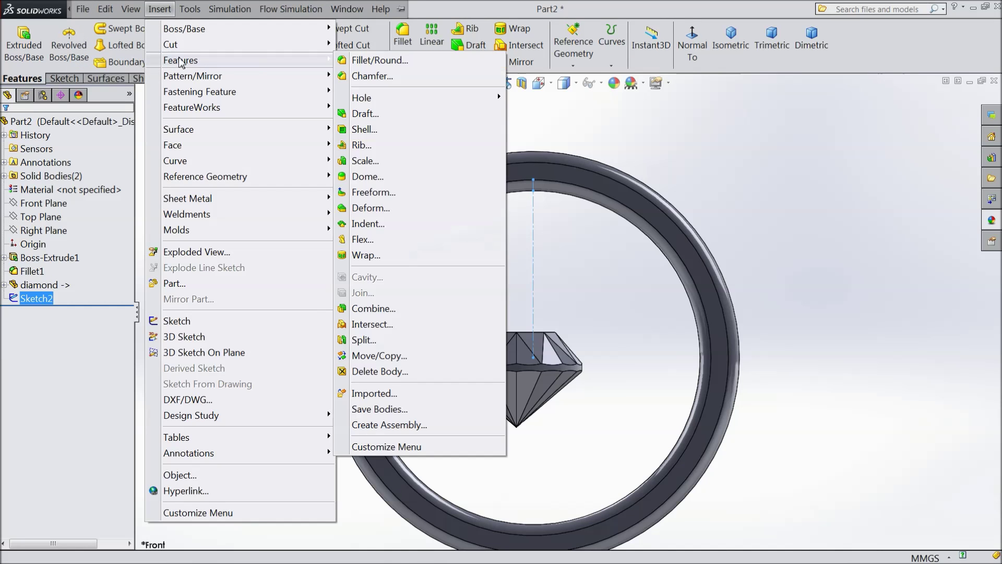
mouse_move(180, 60)
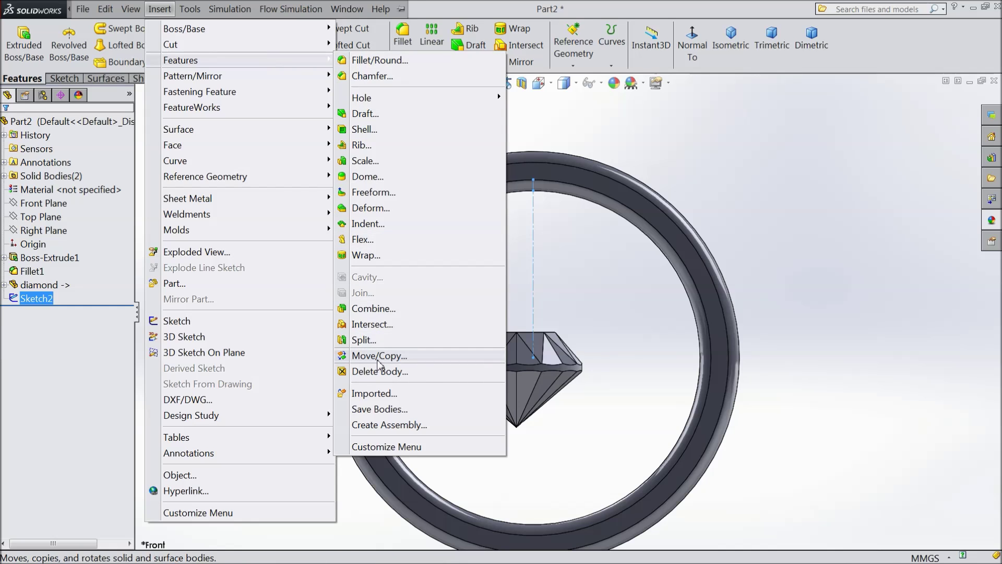
left_click(380, 355)
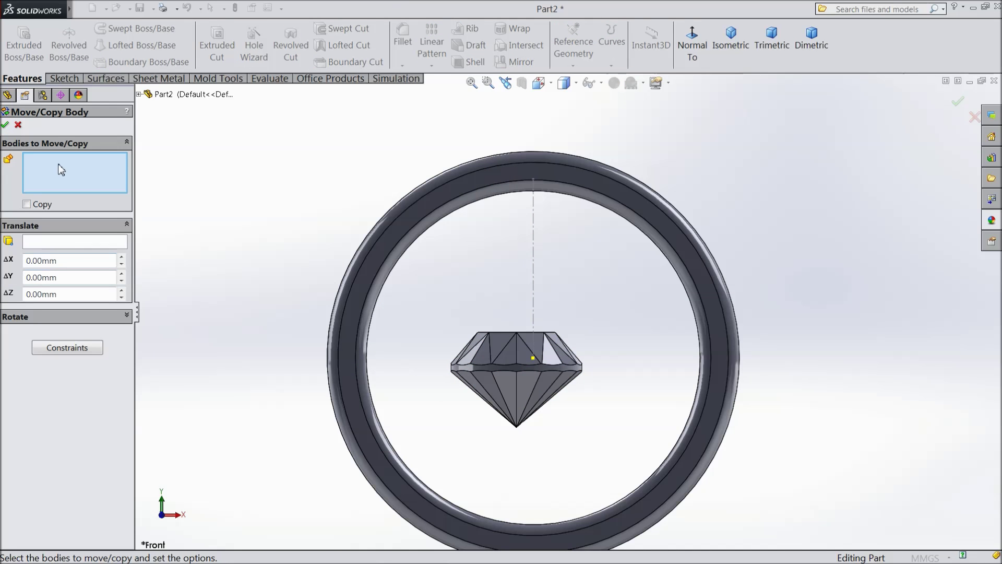
left_click(491, 381)
mouse_move(644, 339)
middle_mouse_down()
mouse_move(616, 385)
mouse_move(614, 313)
middle_mouse_up()
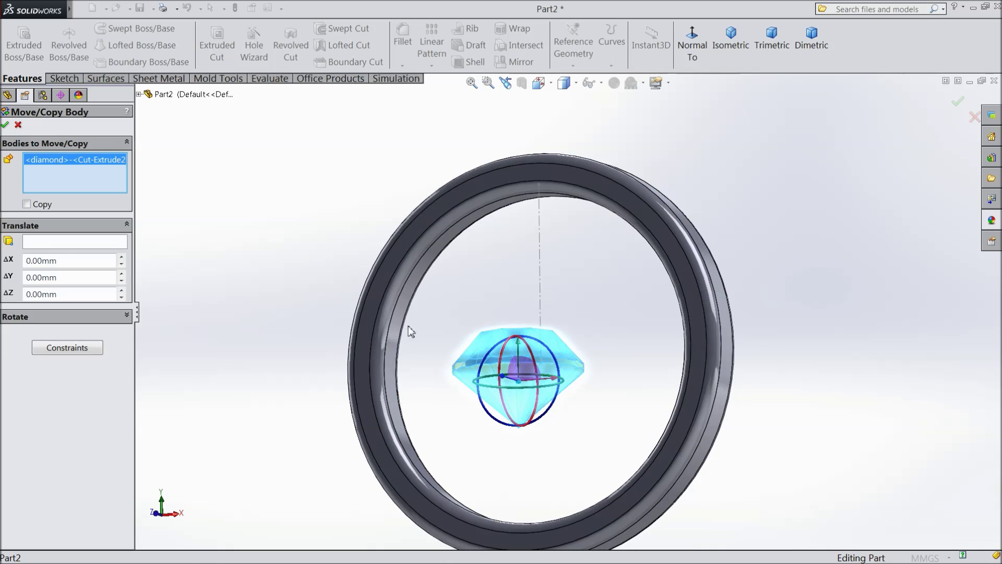
left_click(57, 244)
scroll(526, 406, "down", 3)
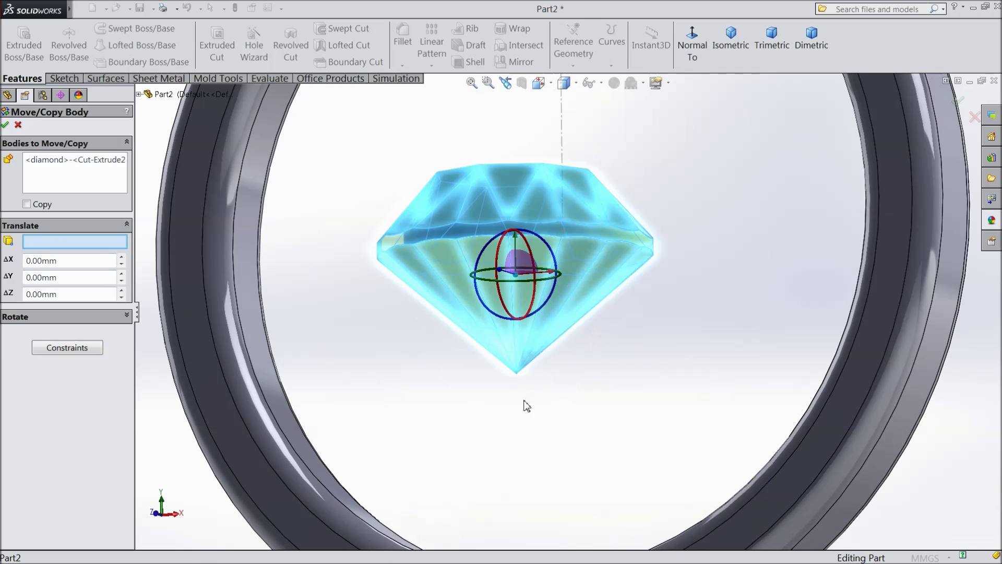
left_click(517, 373)
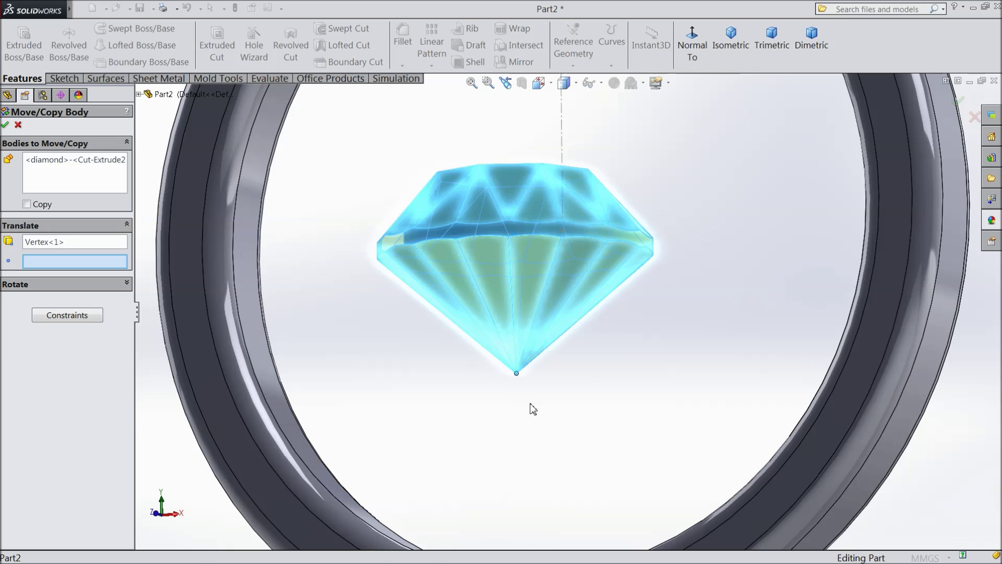
scroll(531, 408, "up", 3)
middle_click_drag(562, 249, 603, 257)
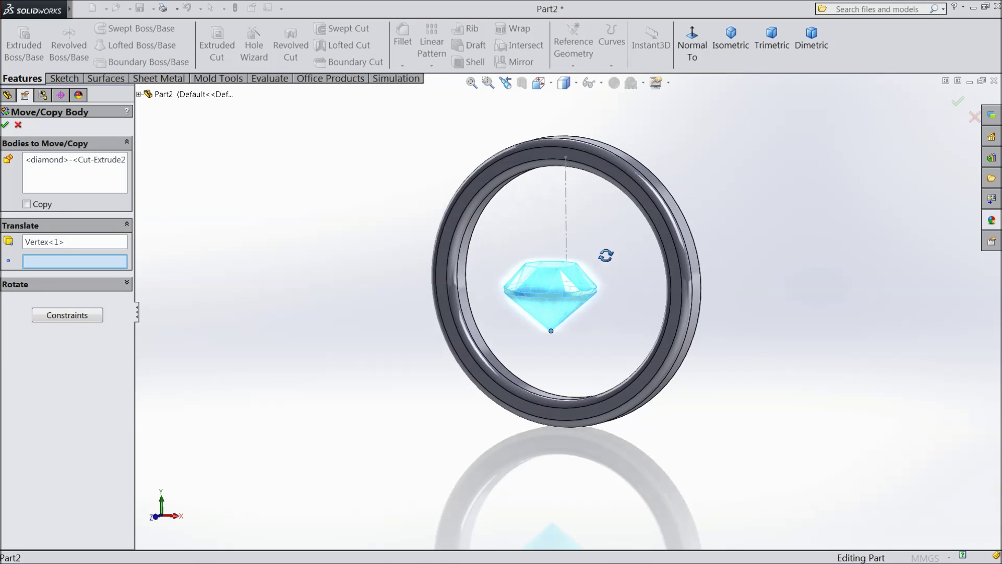
scroll(571, 175, "down", 3)
middle_click_drag(571, 170, 526, 222)
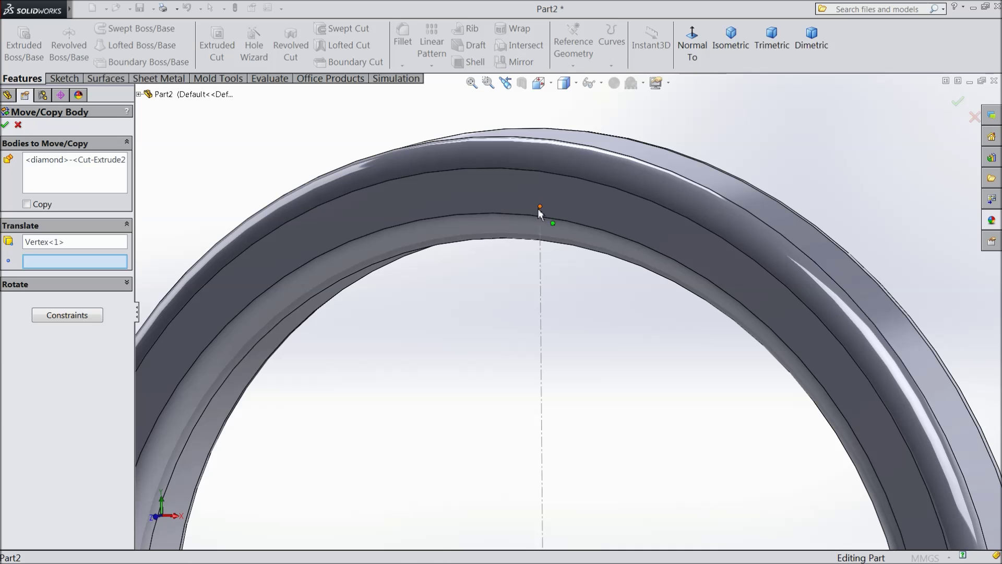
left_click(539, 205)
scroll(544, 292, "up", 3)
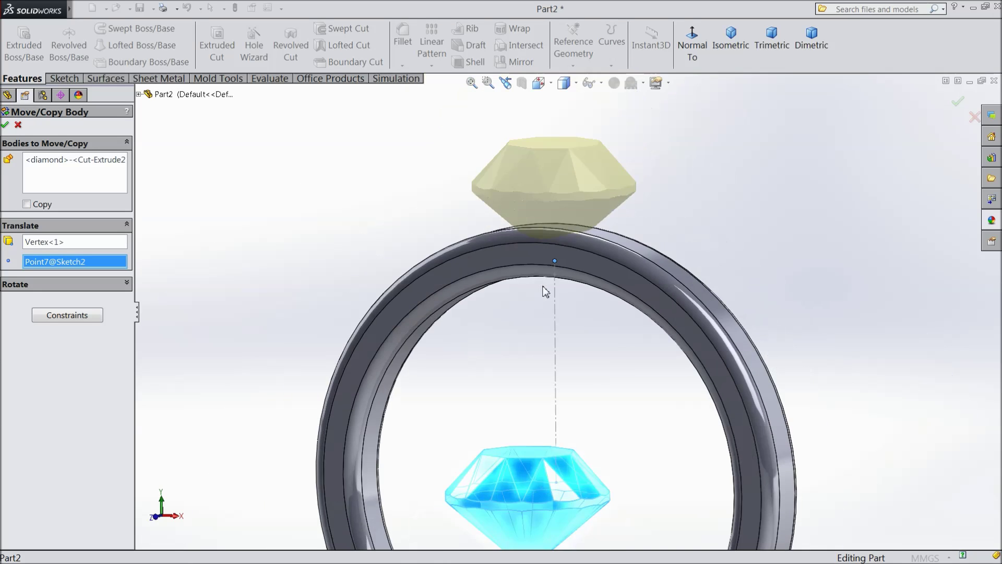
scroll(545, 291, "up", 2)
scroll(549, 266, "up", 2)
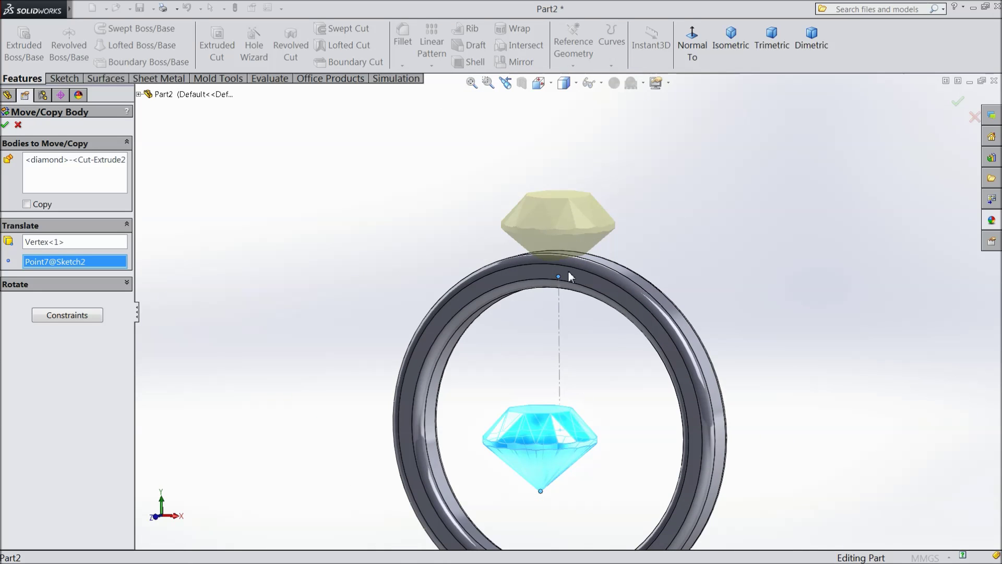
scroll(569, 276, "down", 2)
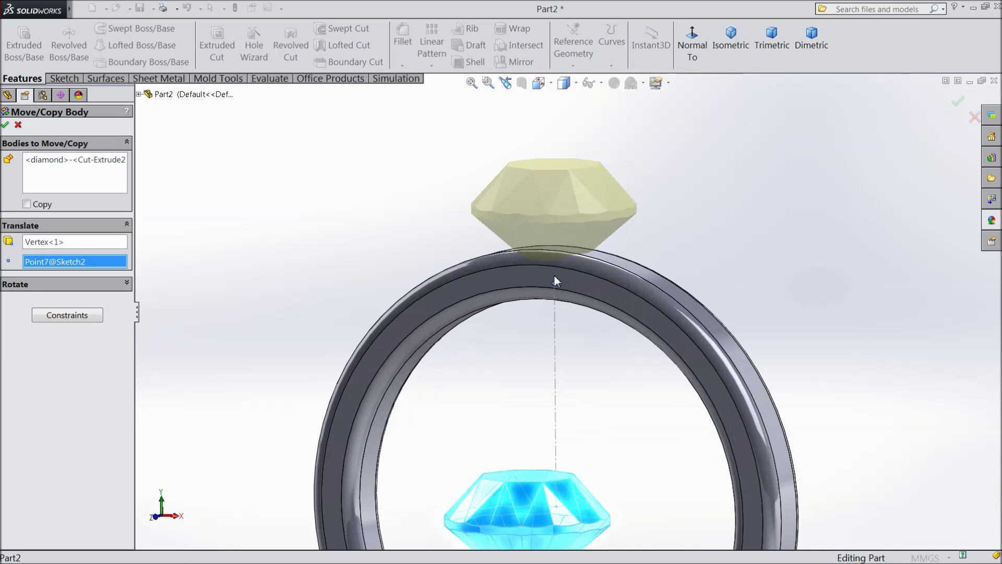
left_click(6, 126)
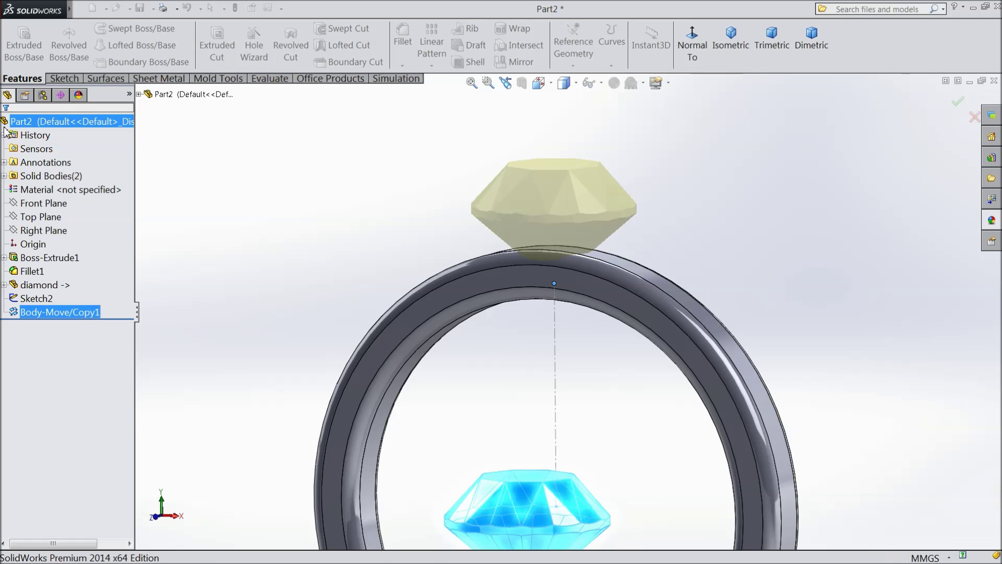
Step: Orbit the ring to inspect how the diamond sits on the band
left_click(349, 263)
mouse_move(349, 262)
middle_mouse_down()
mouse_move(366, 208)
mouse_move(349, 301)
middle_mouse_up()
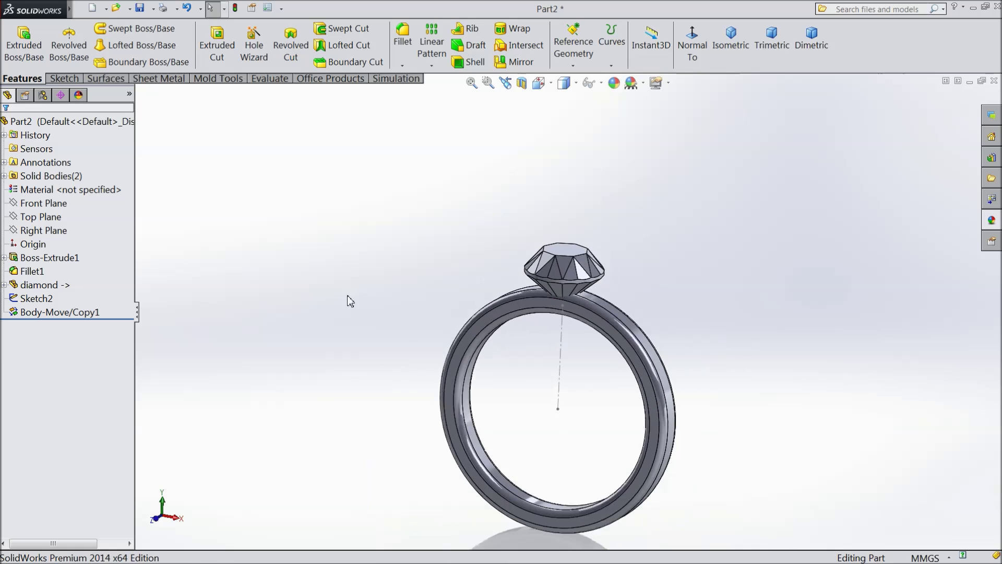
mouse_move(577, 410)
middle_mouse_down()
mouse_move(597, 402)
mouse_move(570, 280)
middle_mouse_up()
scroll(577, 412, "down", 1)
scroll(577, 412, "up", 1)
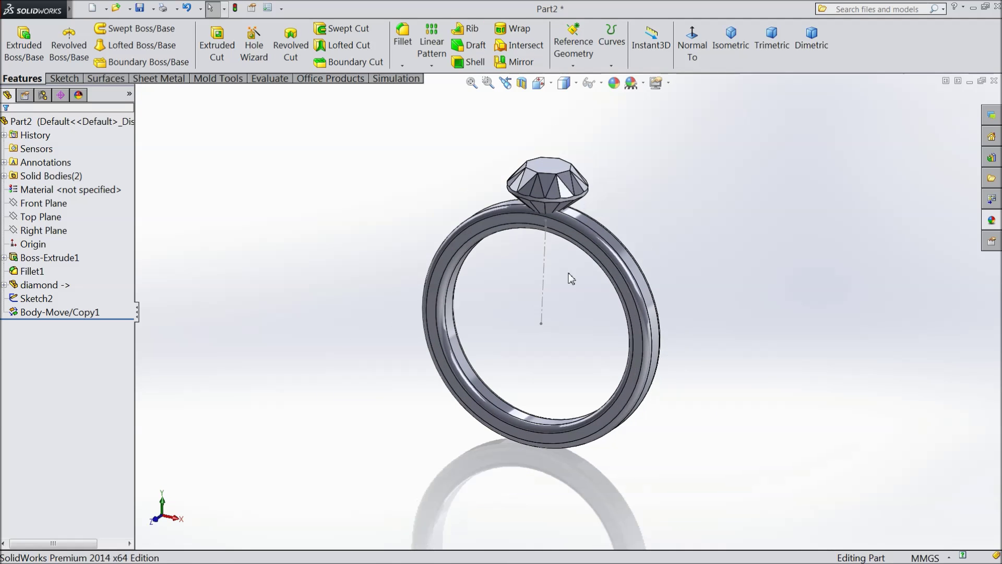
scroll(558, 200, "down", 3)
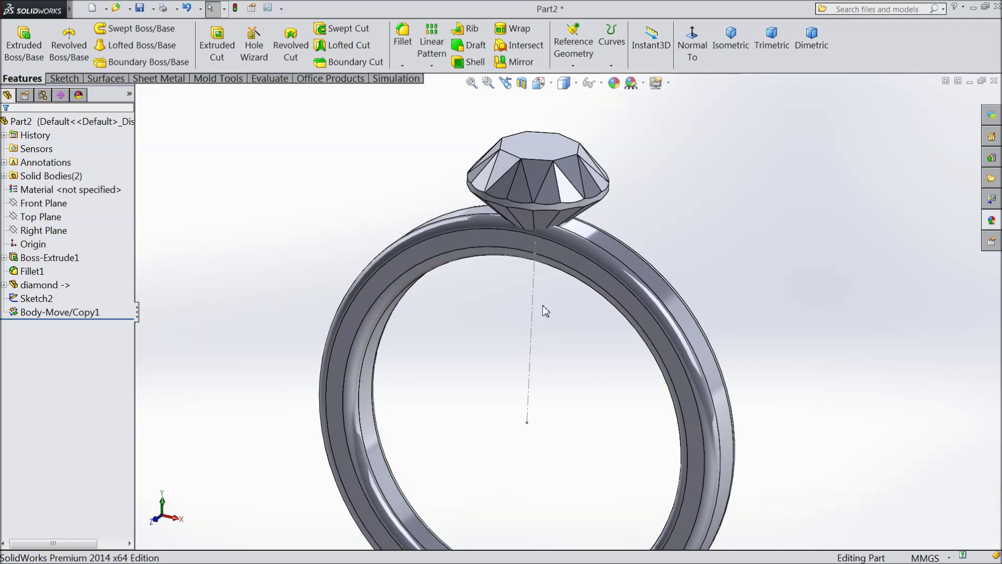
mouse_move(544, 311)
middle_mouse_down()
mouse_move(550, 324)
mouse_move(595, 324)
mouse_move(543, 298)
middle_mouse_up()
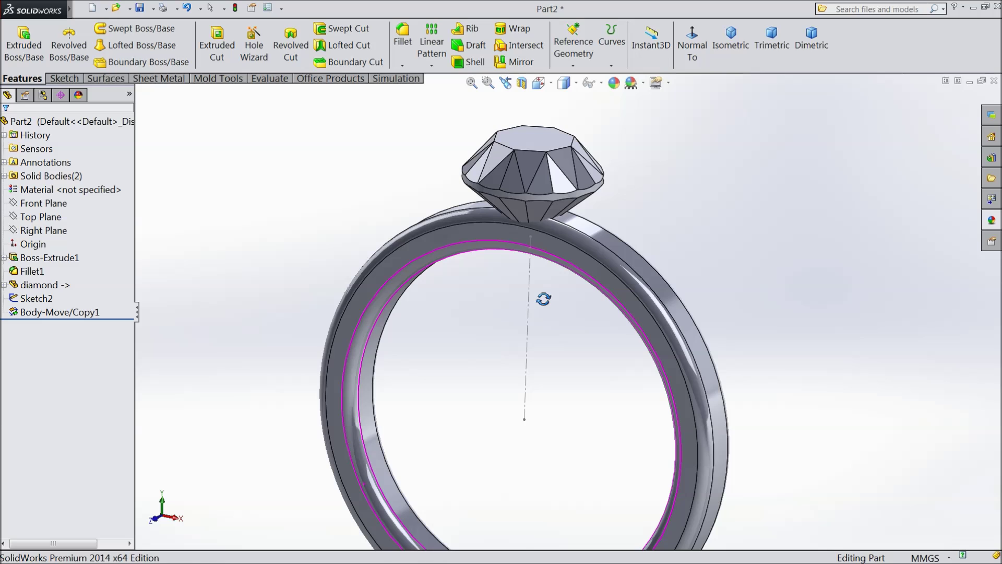
scroll(544, 297, "up", 2)
scroll(543, 298, "up", 2)
scroll(559, 319, "down", 3)
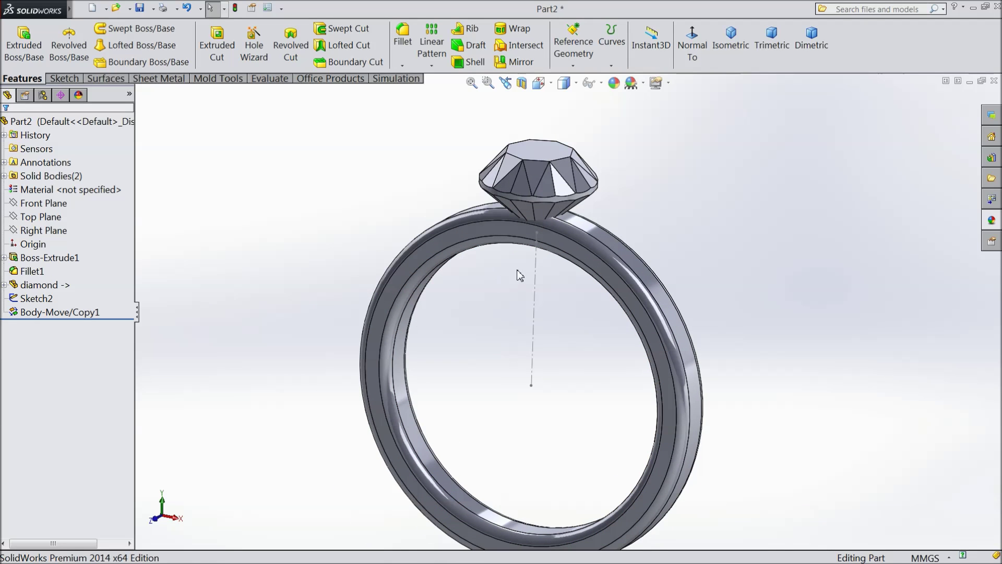
Step: Hide the ring band body from the Solid Bodies folder, leaving only the diamond visible
left_click(43, 217)
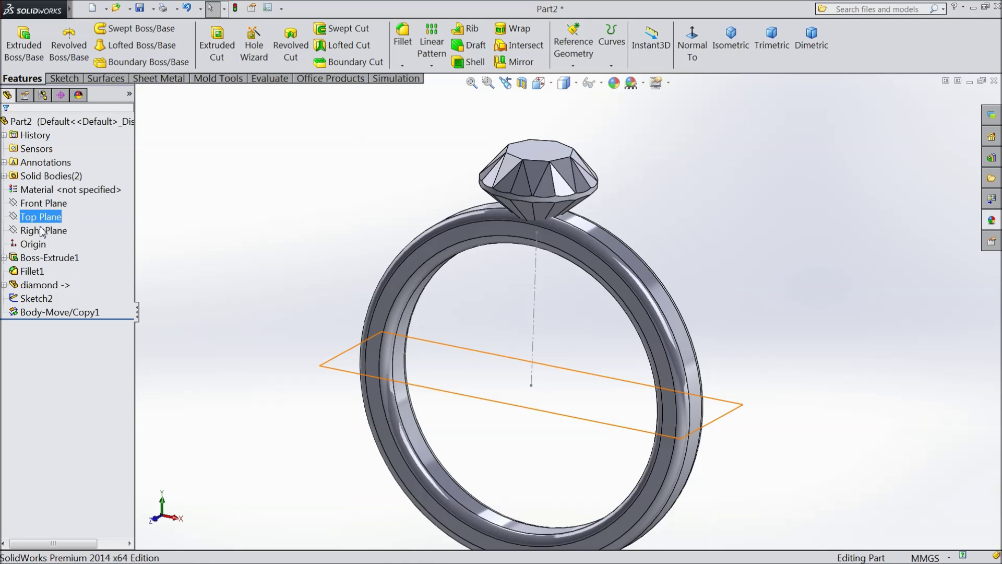
left_click(31, 270)
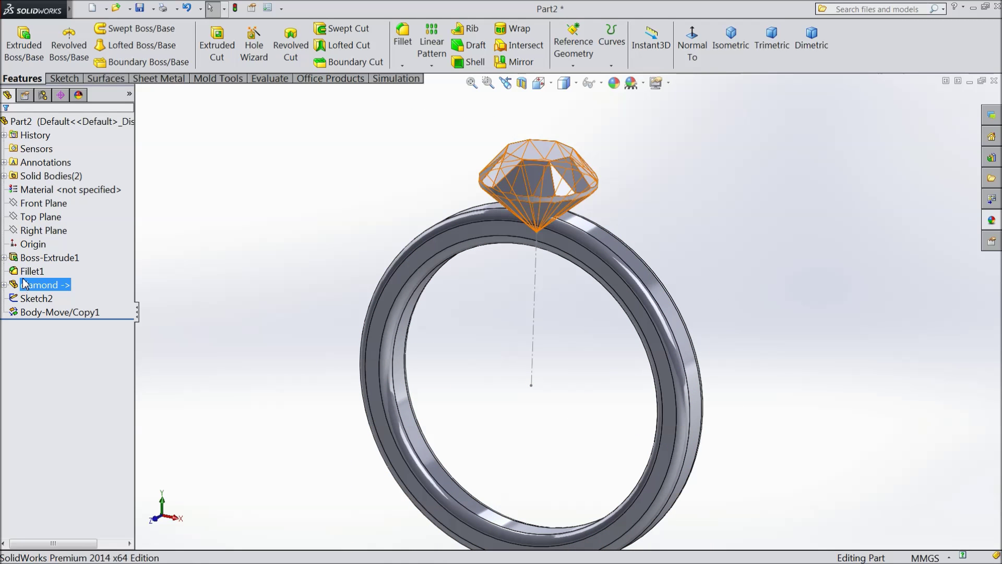
left_click(31, 271)
left_click(37, 179)
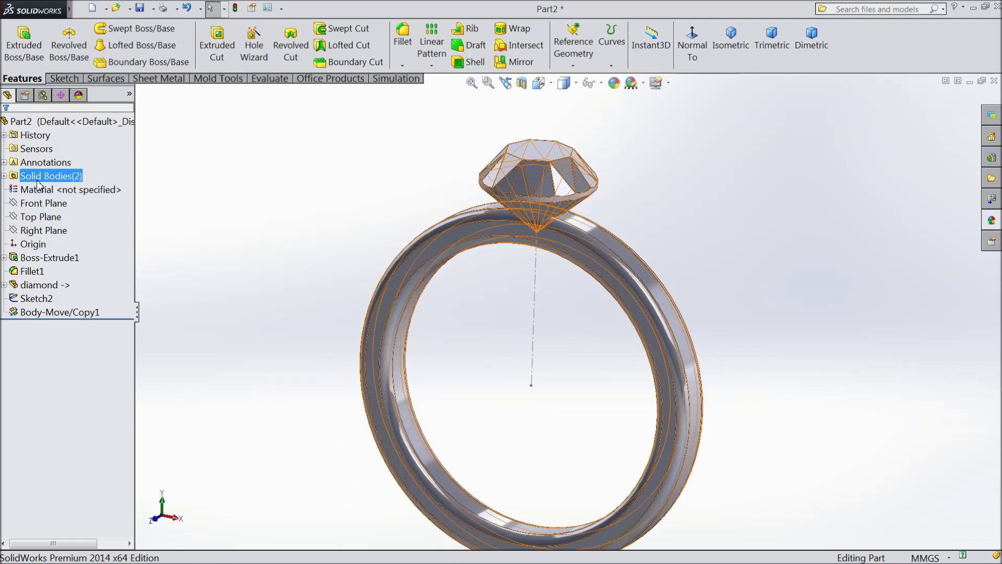
left_click(5, 176)
left_click(42, 190)
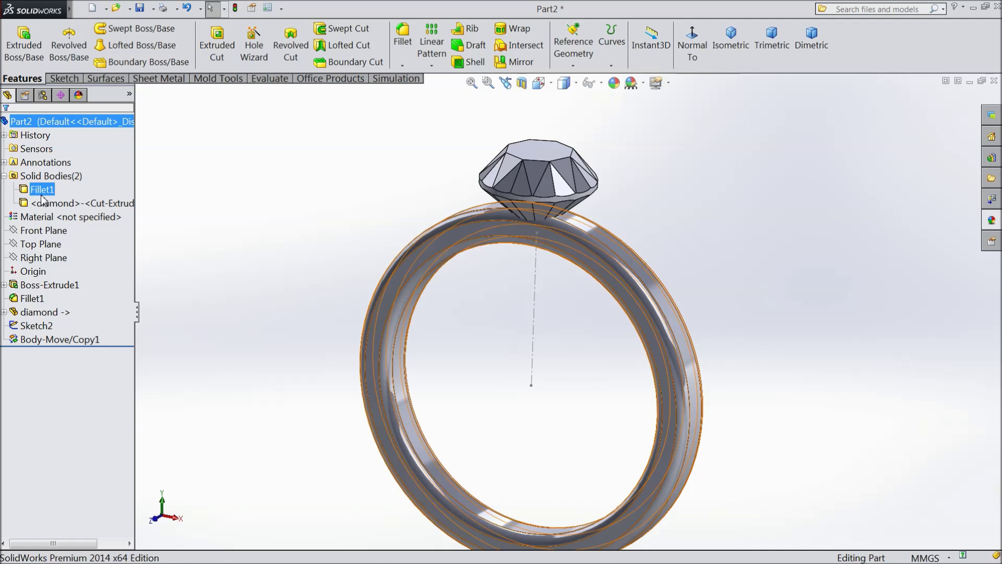
left_click(49, 195)
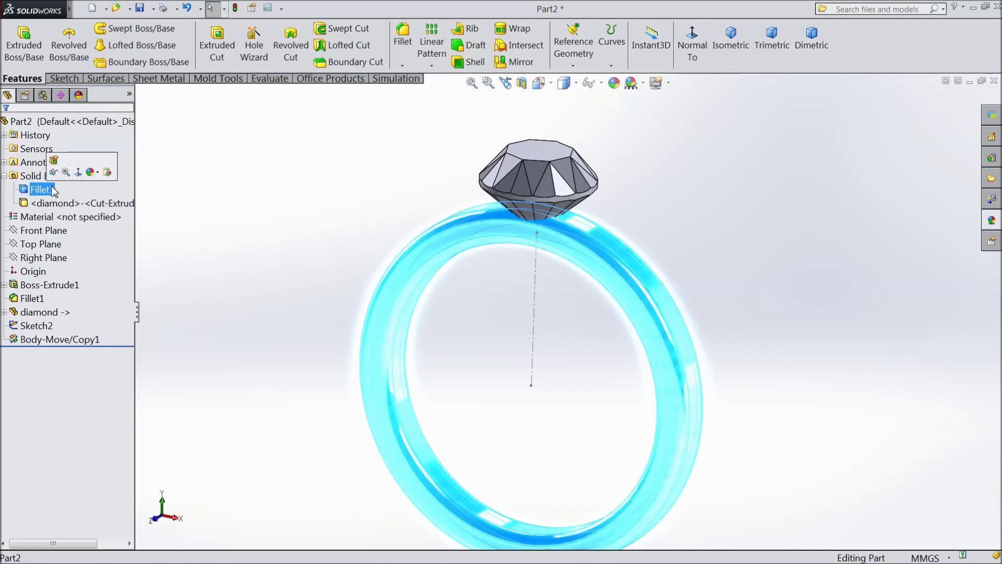
left_click(53, 172)
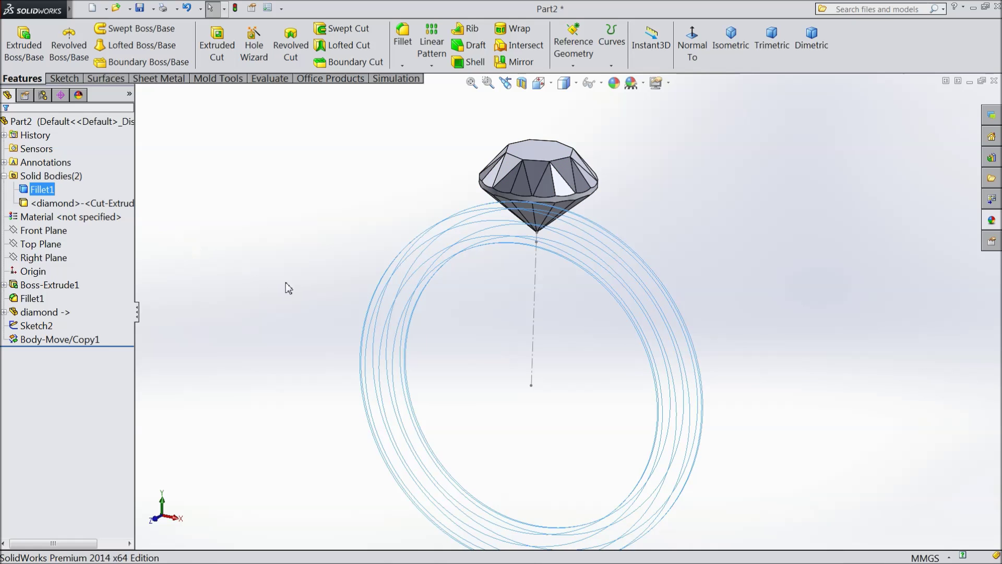
left_click(283, 261)
middle_click_drag(354, 254, 398, 217)
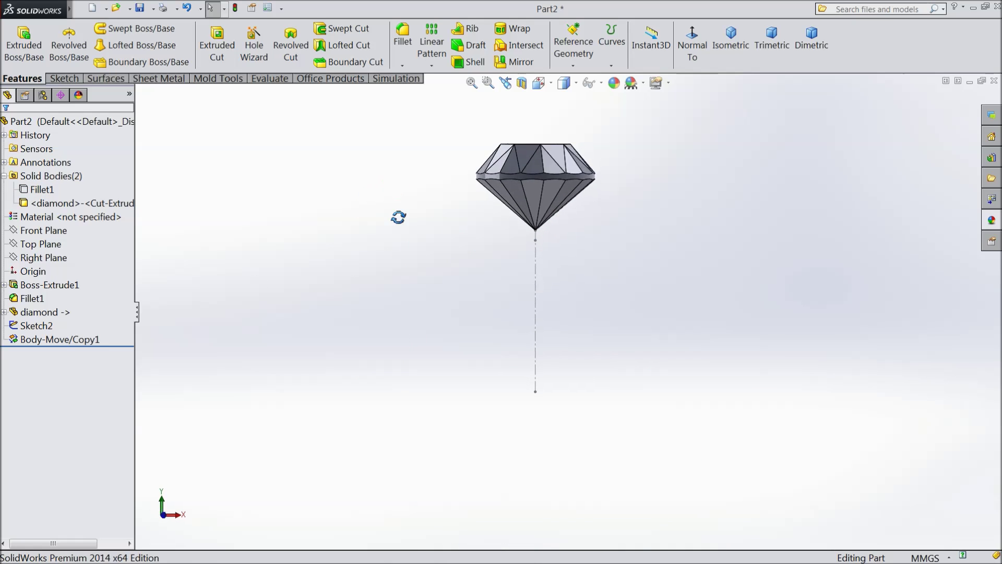
left_click(108, 218)
left_click(41, 244)
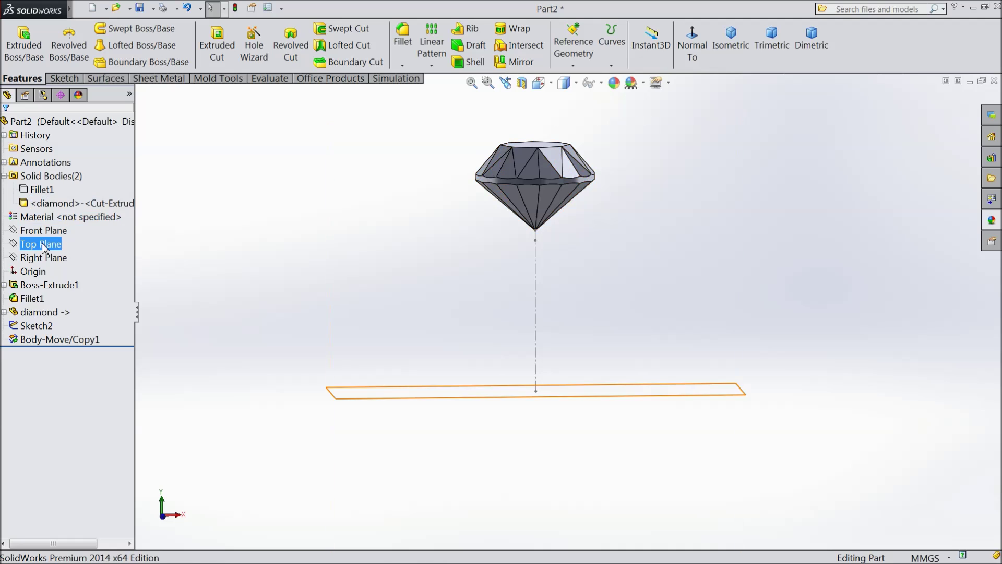
Step: Start Sketch3 on the Front Plane, viewed normal to it
left_click(41, 231)
left_click(42, 232)
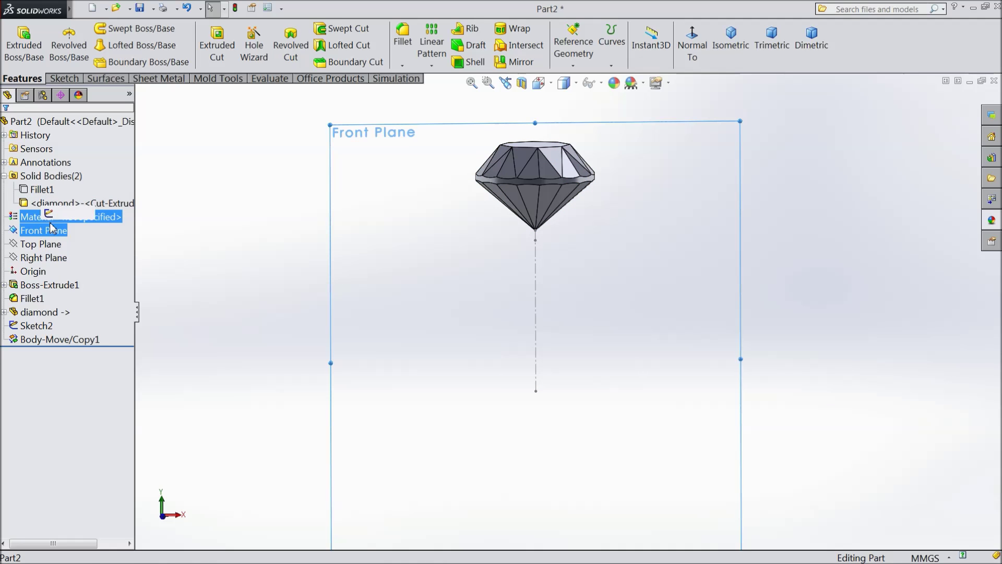
left_click(49, 214)
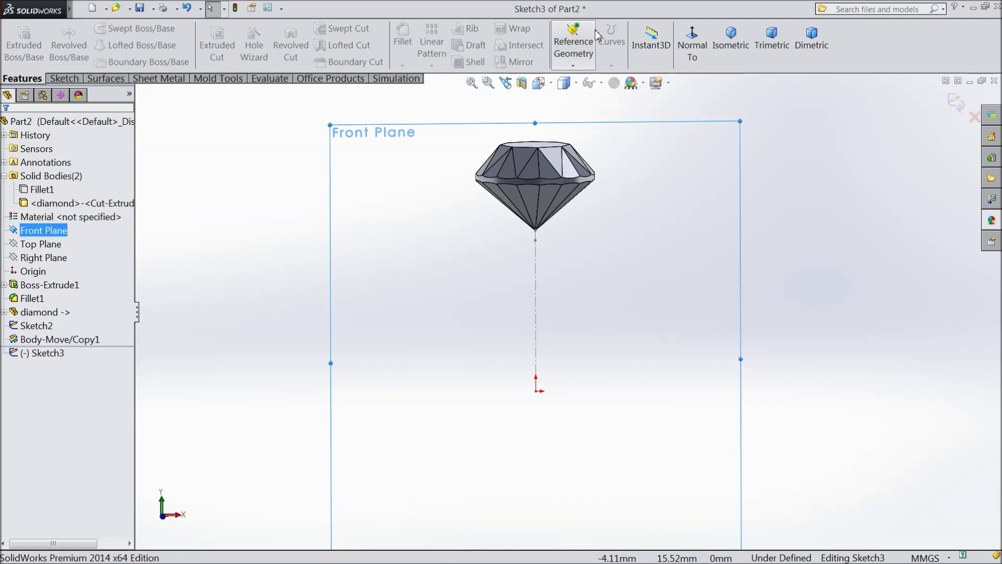
left_click(691, 57)
scroll(619, 154, "down", 1)
scroll(576, 156, "down", 4)
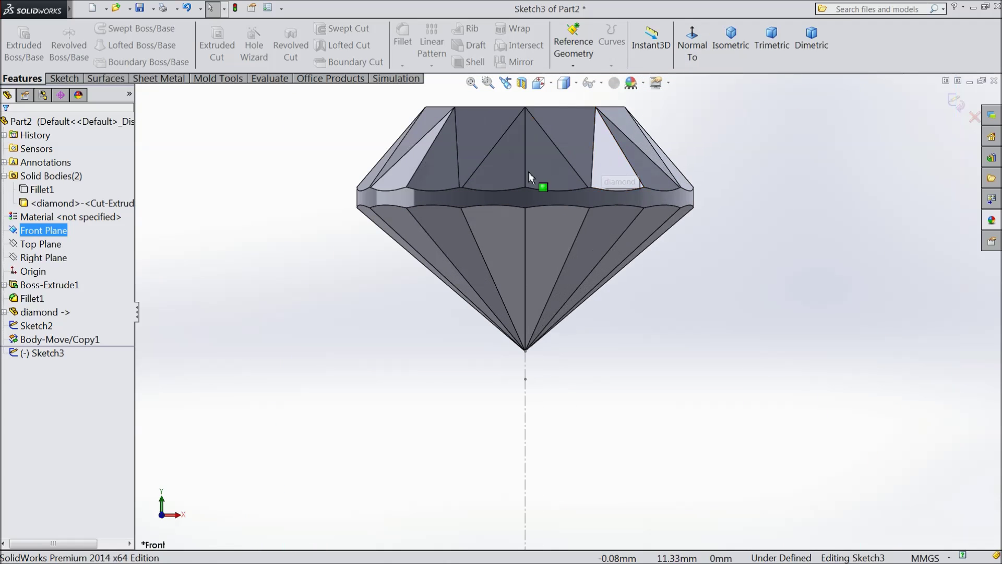
left_click(66, 79)
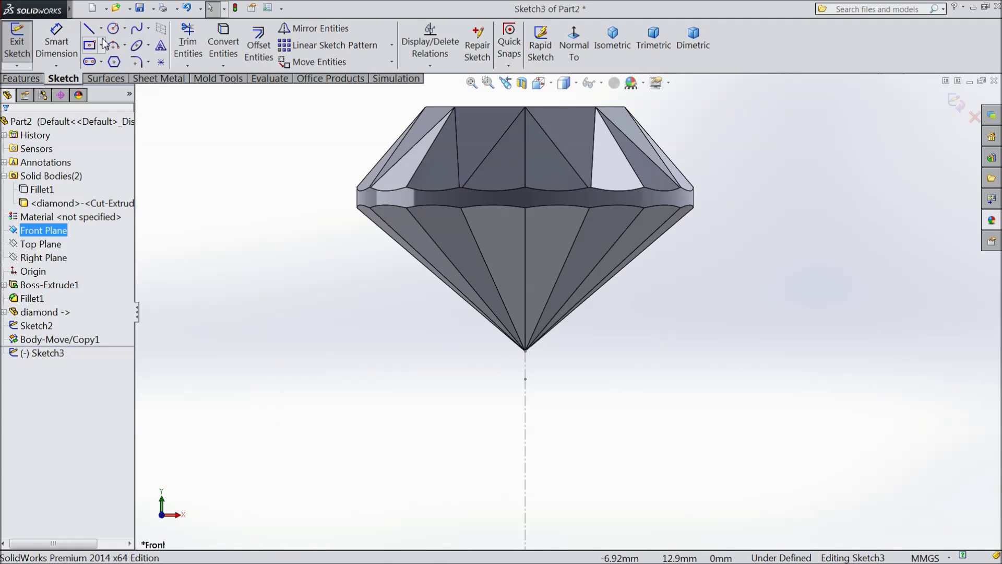
Step: Apply the Diamond appearance to the gem body and return to the front view
left_click(38, 312)
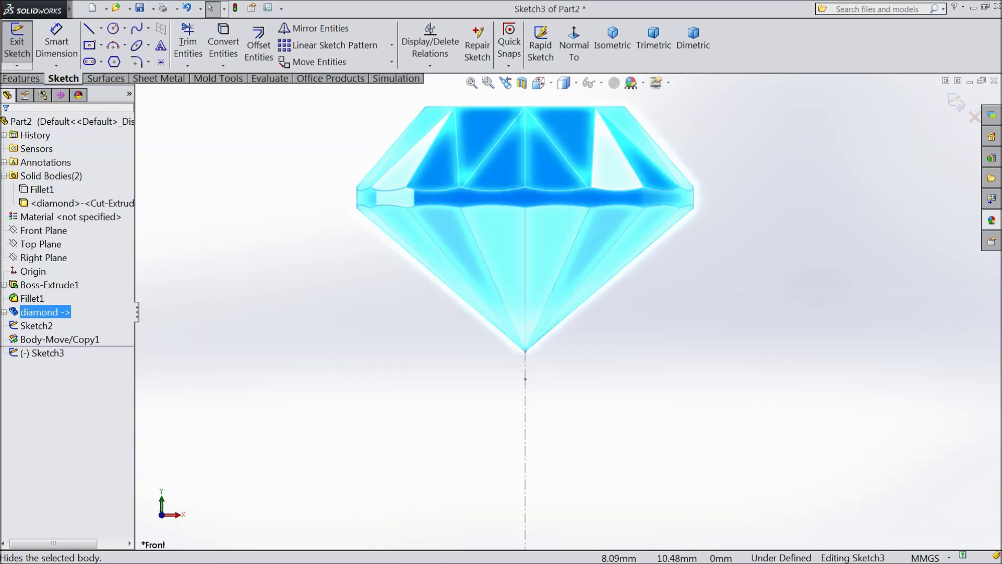
left_click(991, 221)
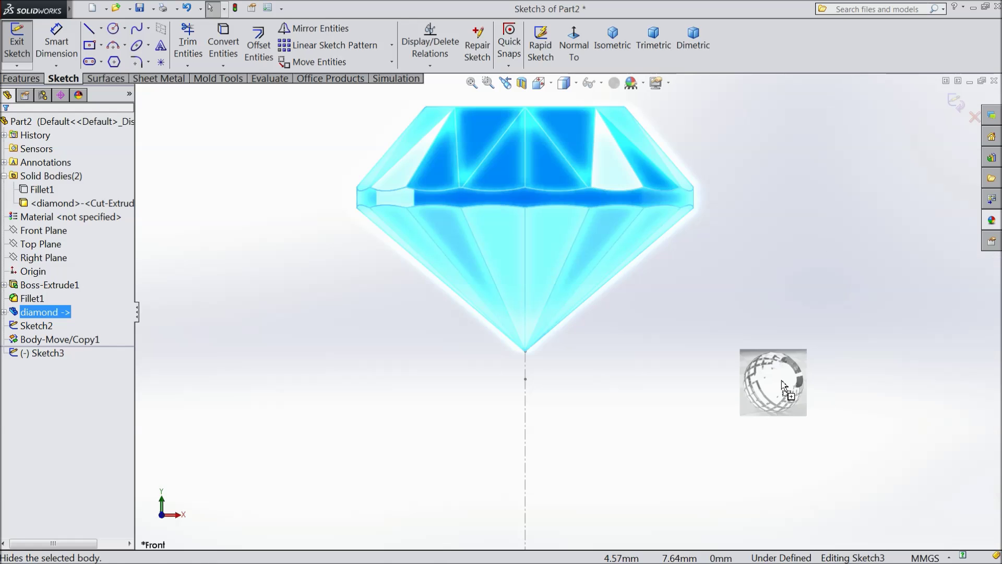
left_click_drag(898, 402, 784, 385)
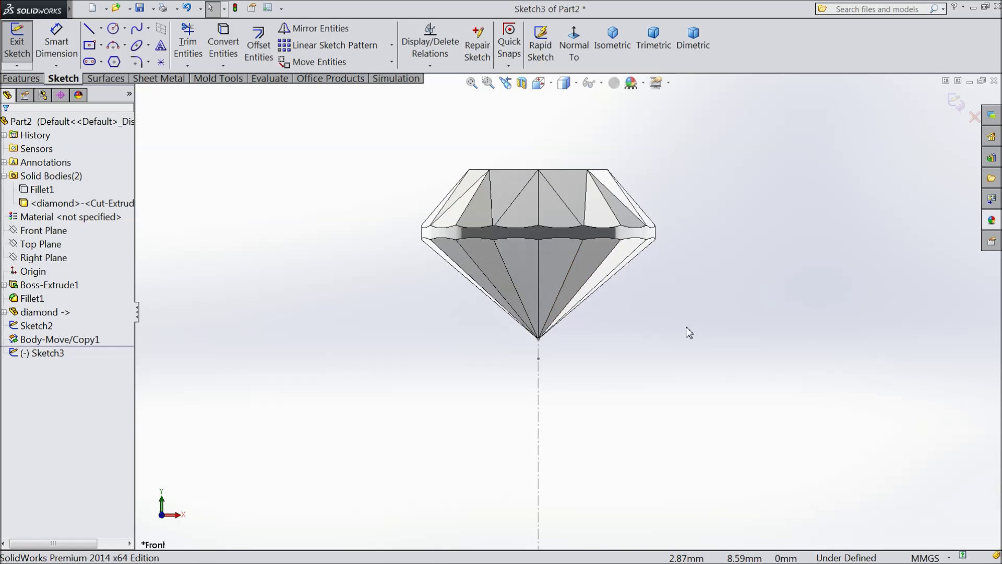
mouse_move(687, 331)
middle_mouse_down()
mouse_move(713, 293)
mouse_move(711, 352)
mouse_move(741, 284)
middle_mouse_up()
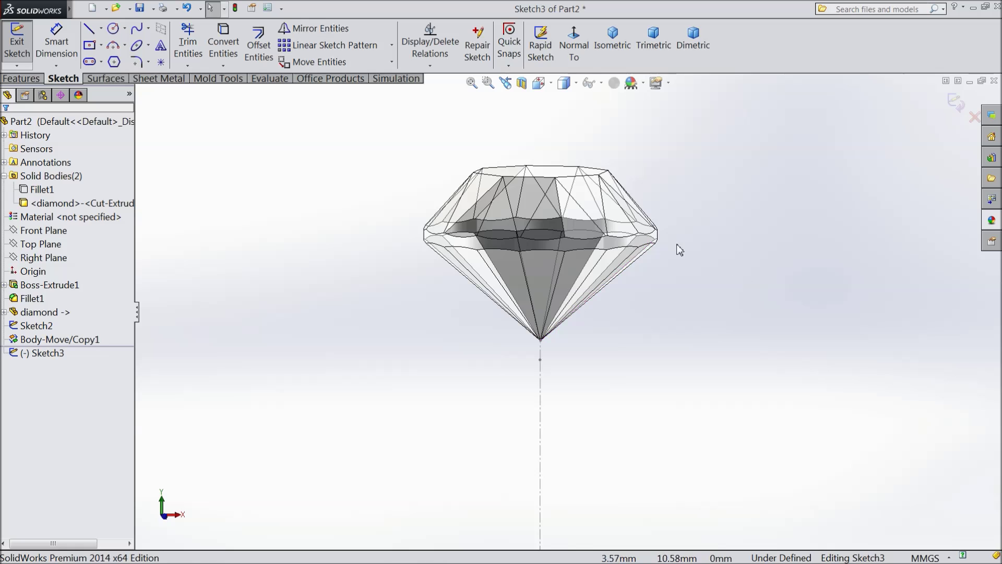
left_click(575, 49)
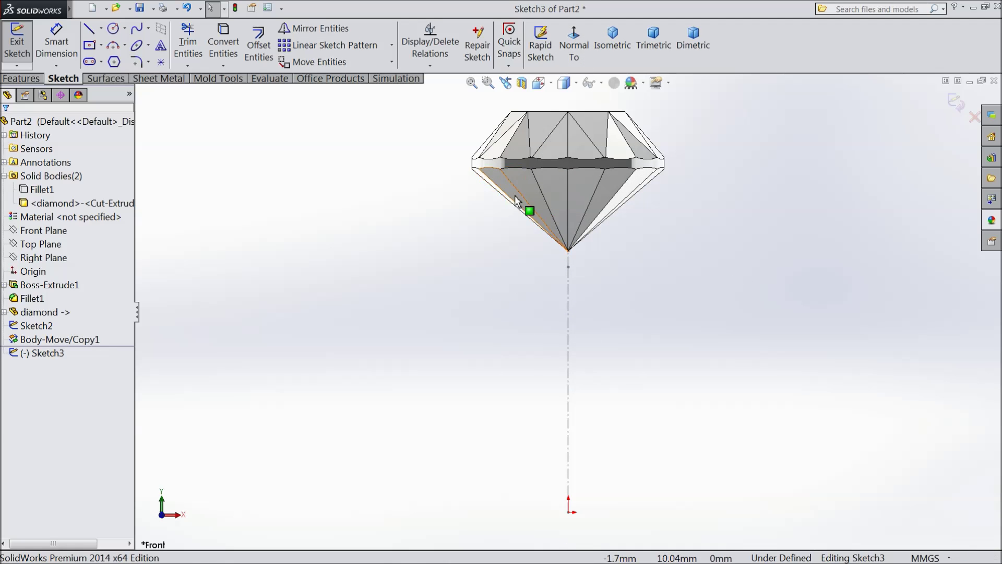
Step: Draw a closed five-line setting outline along the diamond's lower-left facet, down, across and back up
left_click(89, 31)
scroll(481, 220, "down", 3)
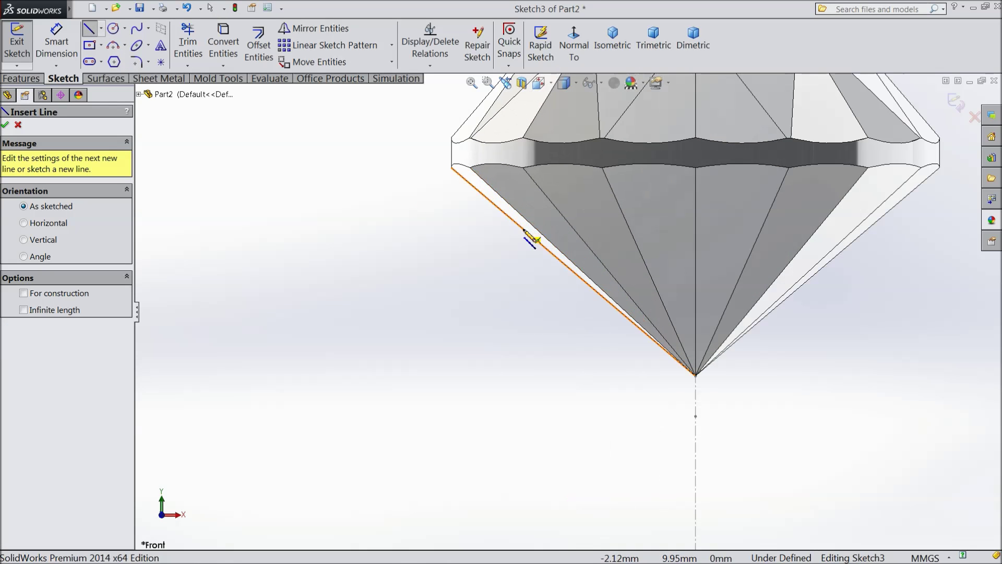
left_click(486, 202)
left_click(649, 338)
scroll(627, 335, "up", 3)
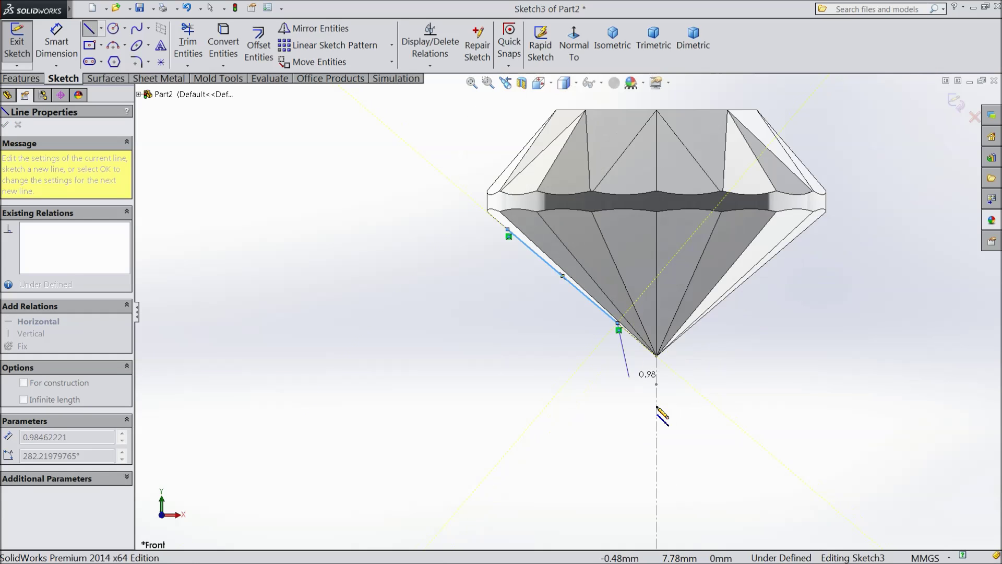
left_click(609, 431)
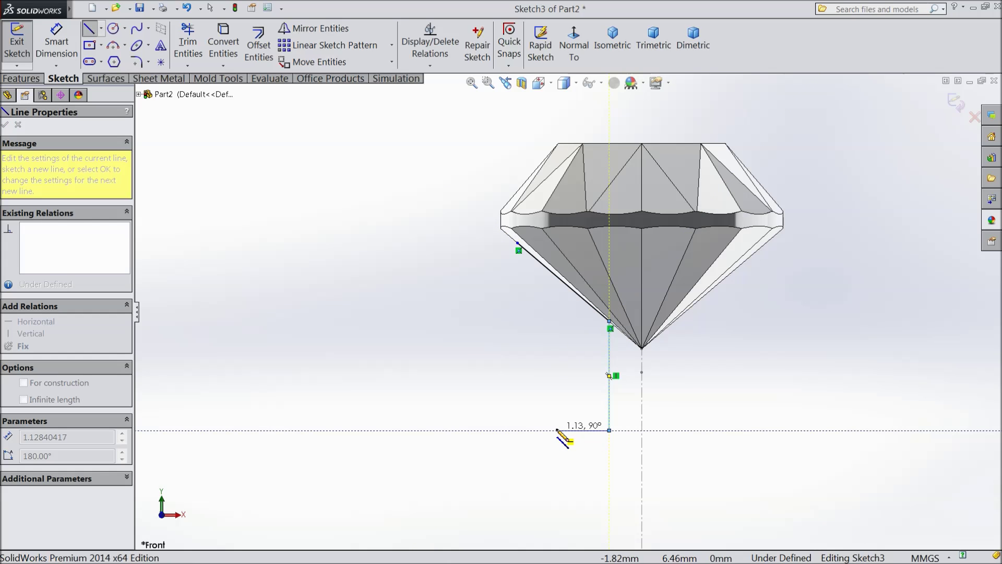
left_click(553, 430)
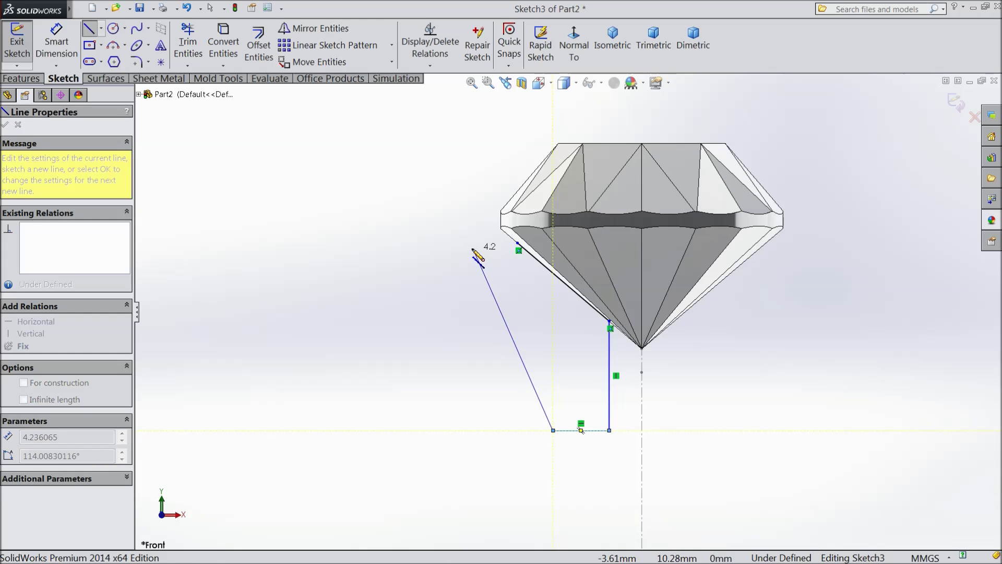
left_click(482, 243)
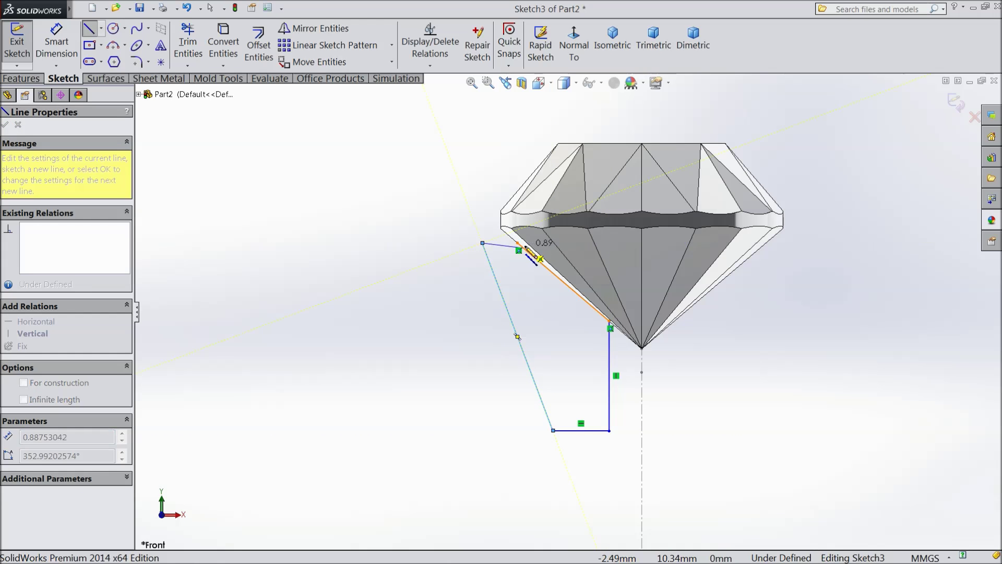
left_click(518, 245)
right_click(443, 278)
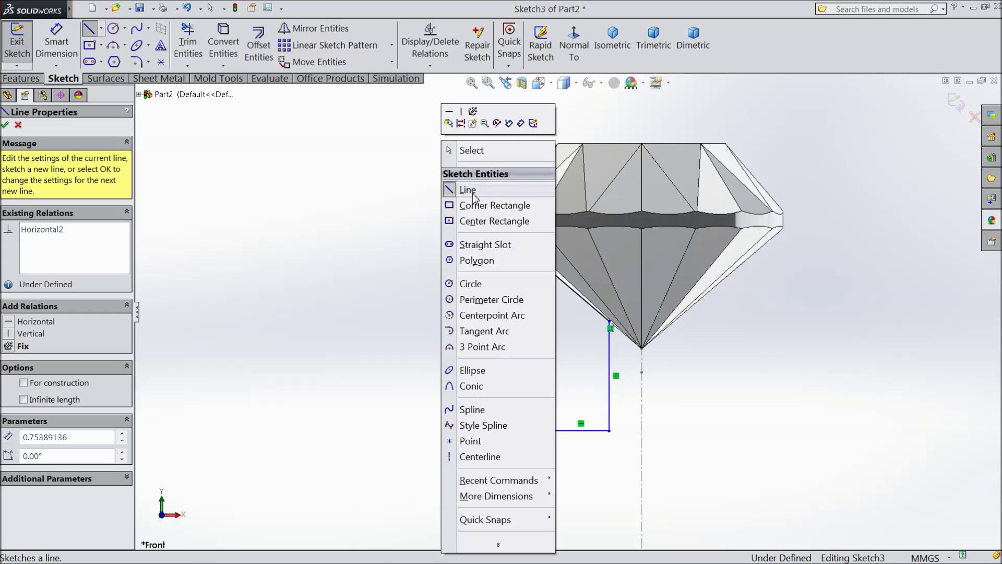
left_click(472, 198)
scroll(603, 305, "down", 3)
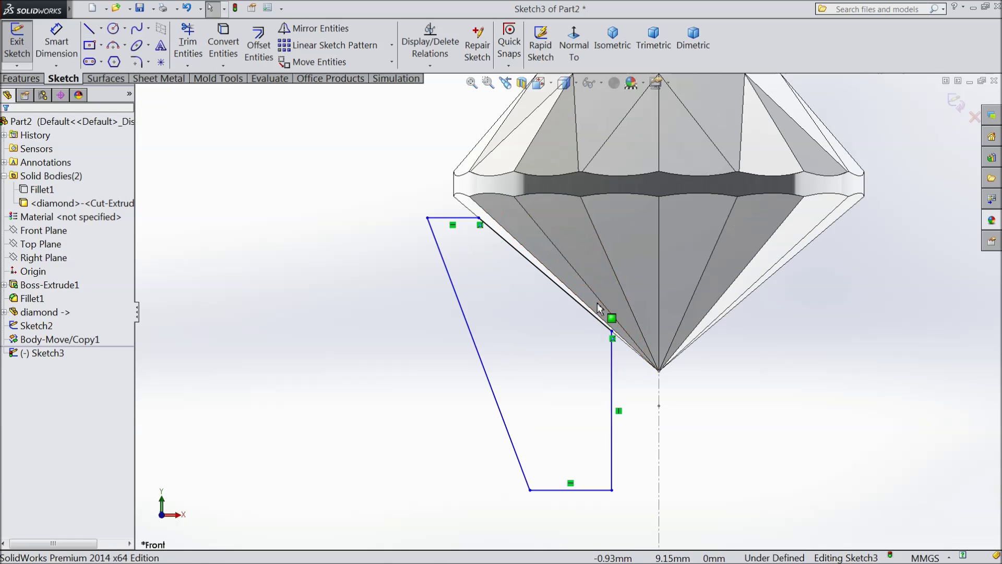
Step: Dimension the outline's vertical line 2.50 mm, its offset from the axis 0.70 mm, and the bottom angle 110°
left_click(52, 43)
scroll(548, 376, "up", 1)
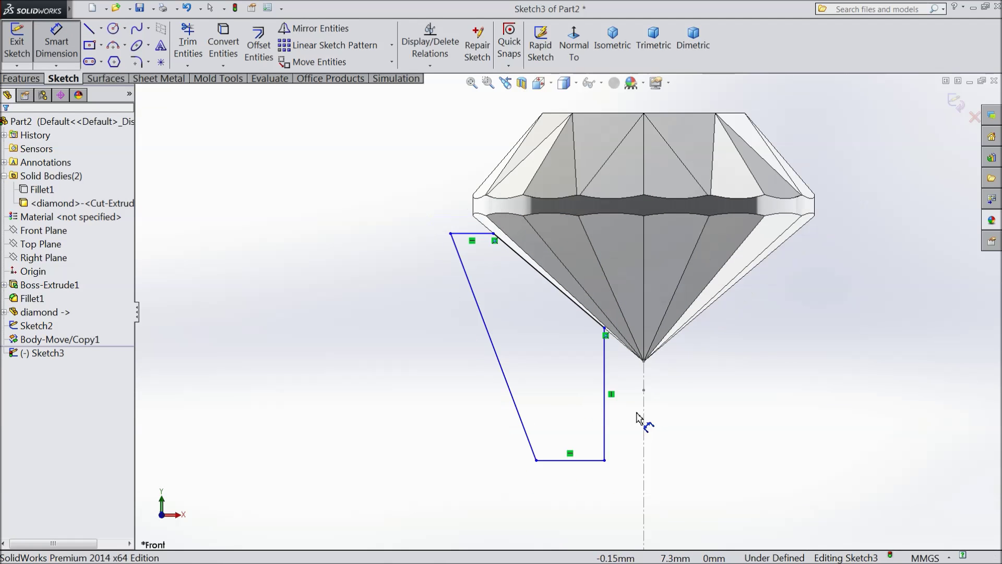
left_click(604, 396)
left_click(679, 392)
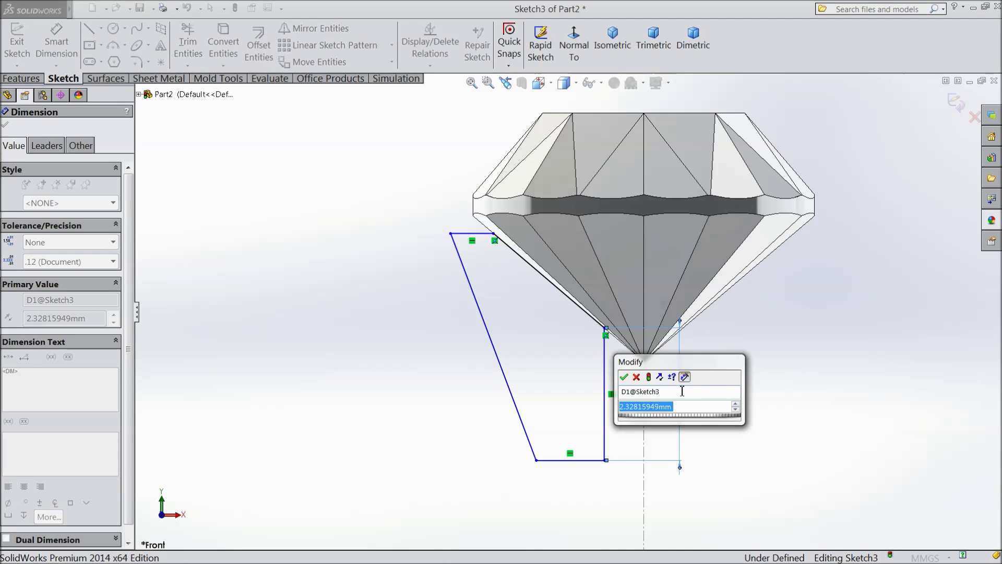
type("2.5")
left_click(625, 379)
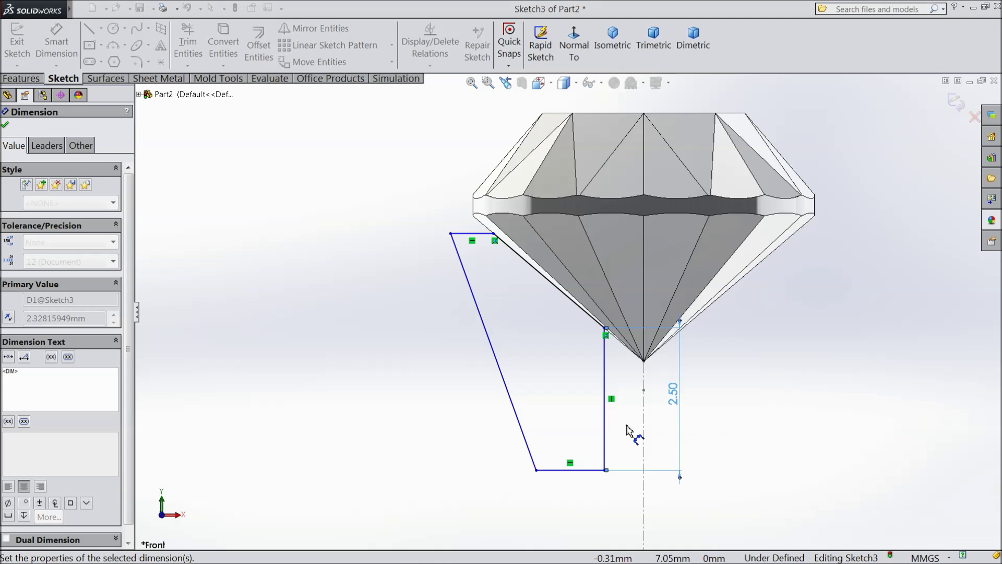
left_click(605, 458)
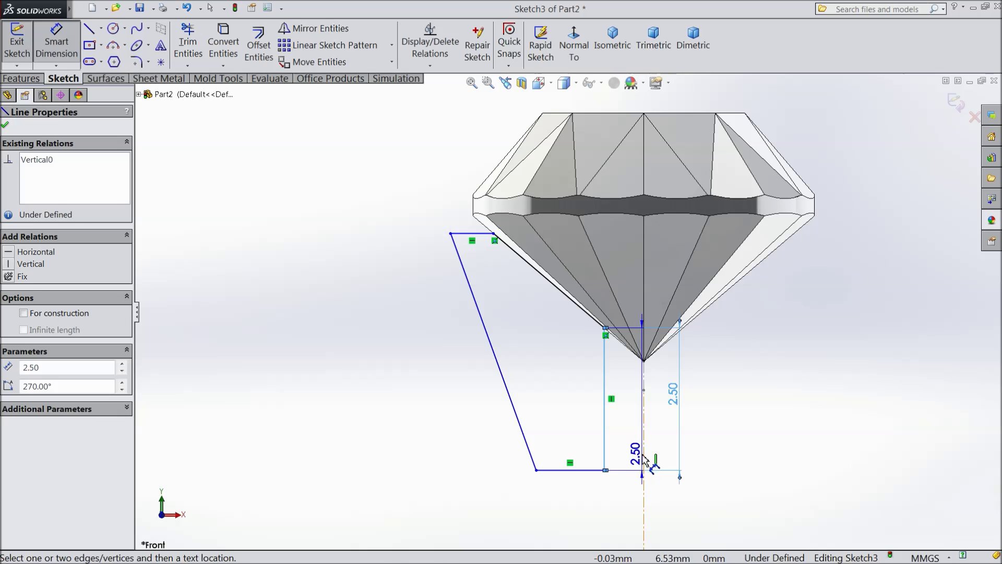
left_click(643, 462)
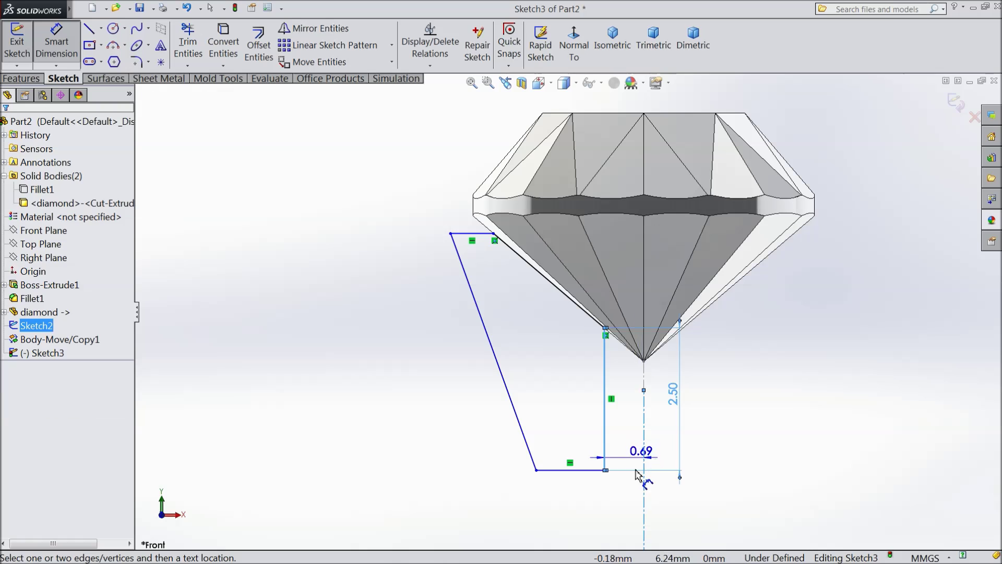
left_click(625, 514)
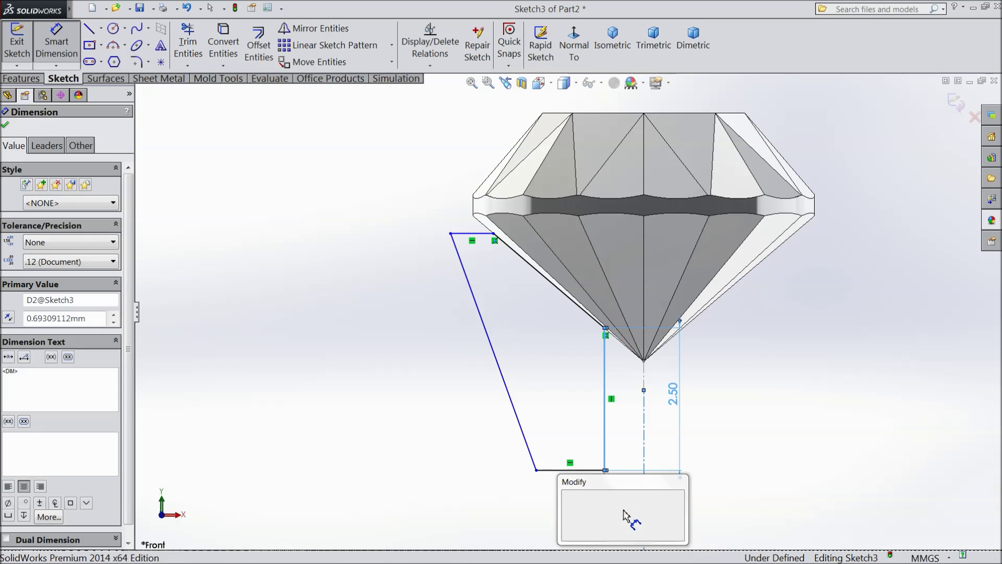
type("0.")
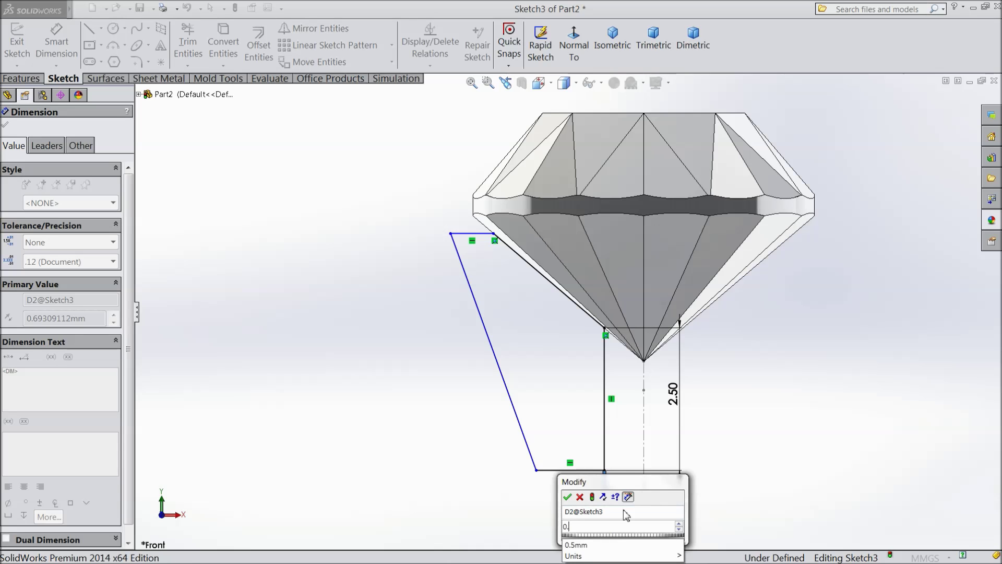
type("7")
left_click(567, 498)
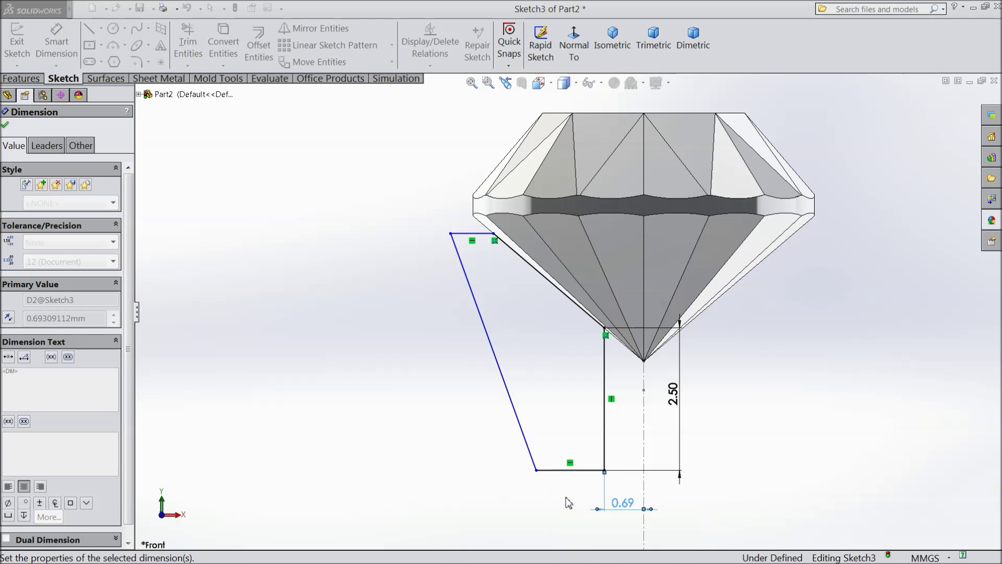
left_click(532, 446)
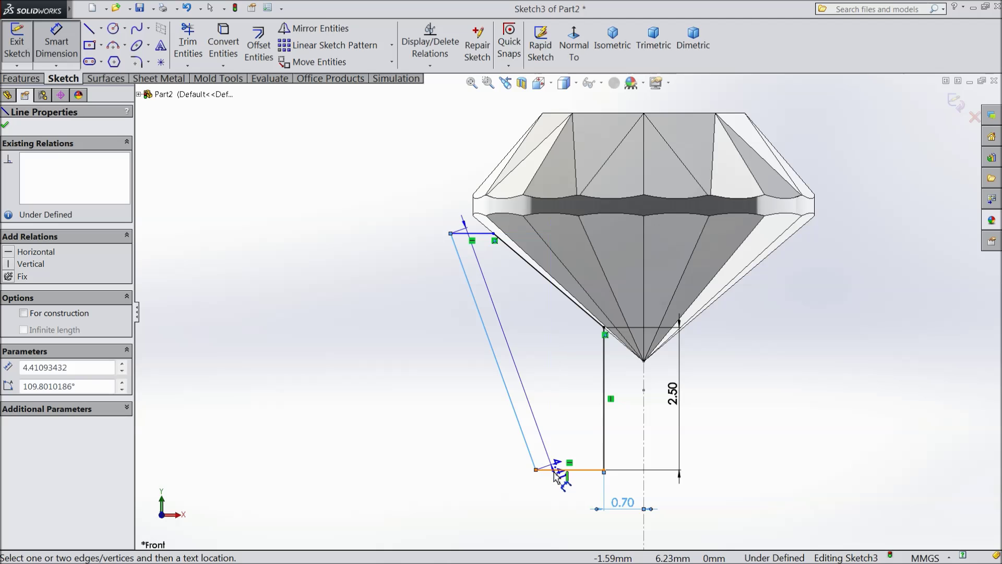
left_click(548, 470)
left_click(564, 432)
type("110")
left_click(505, 413)
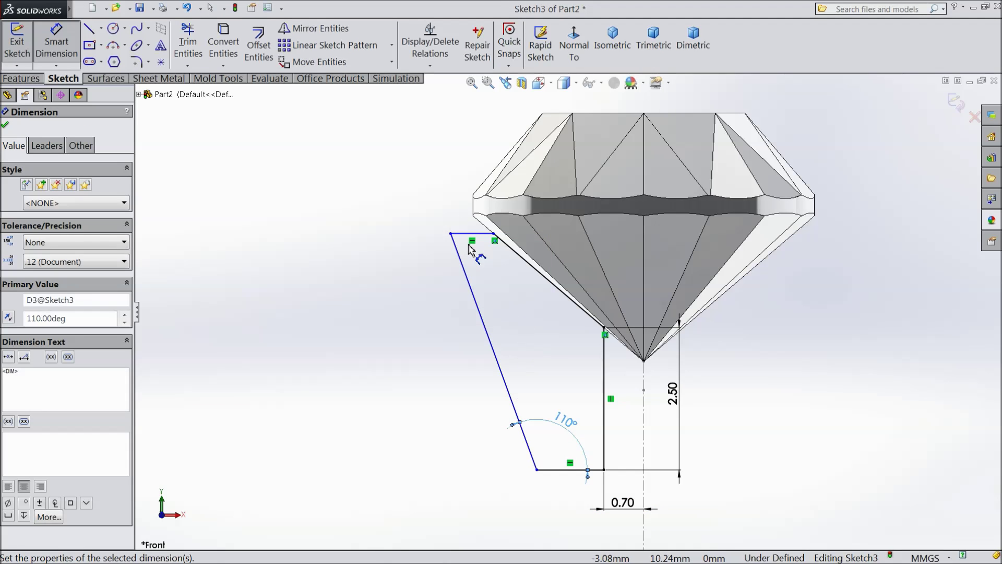
scroll(564, 309, "up", 2)
Step: Dimension the profile's top edge 0.20 mm, then edit it to 0.50 mm
left_click(490, 249)
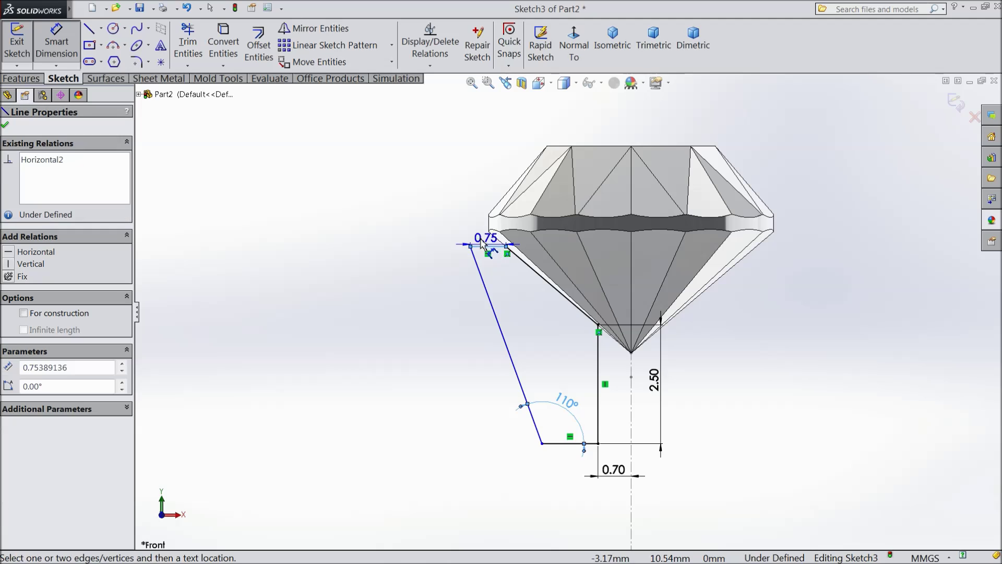
left_click(445, 229)
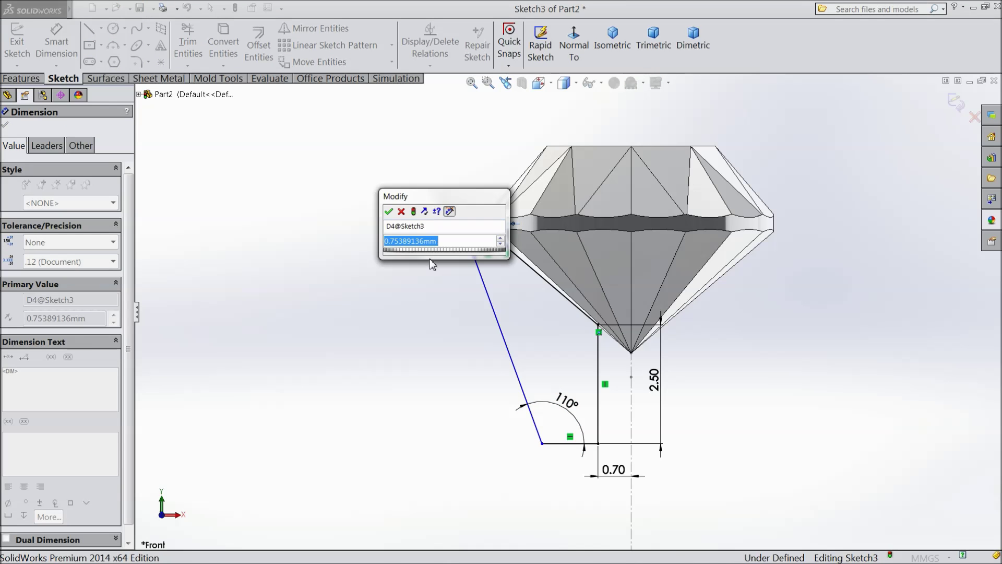
type("0.")
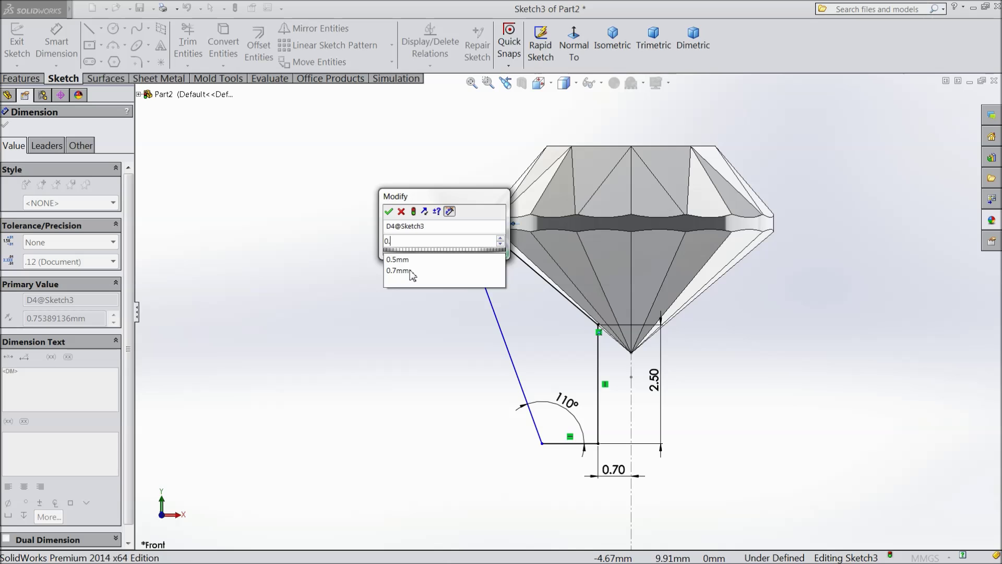
type("17")
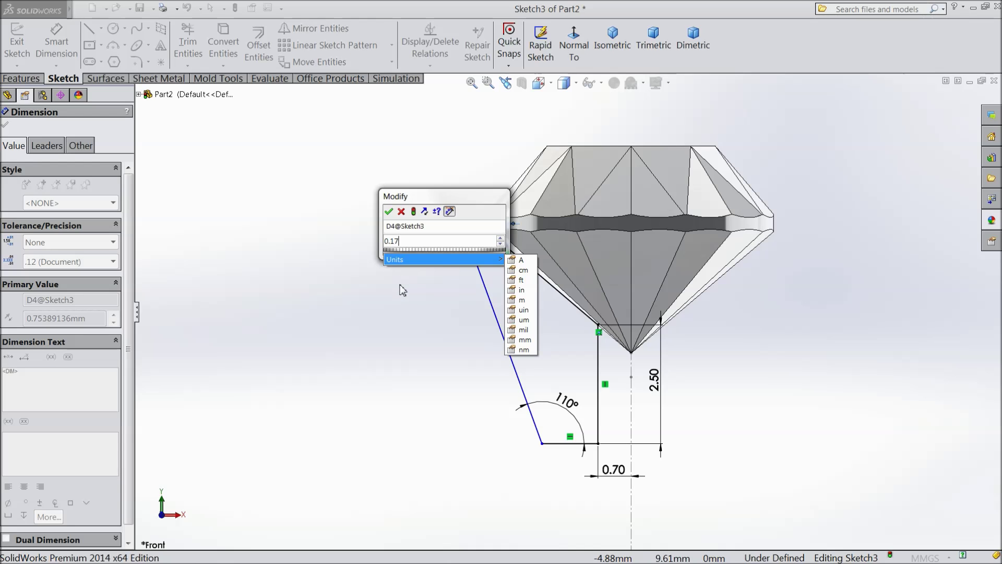
key("BackSpace")
left_click(389, 212)
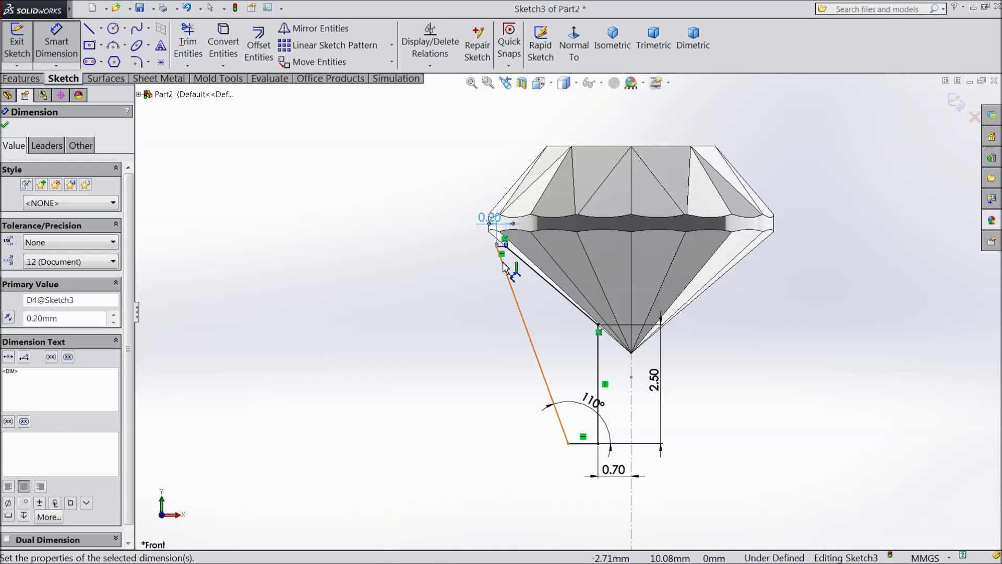
double_click(488, 218)
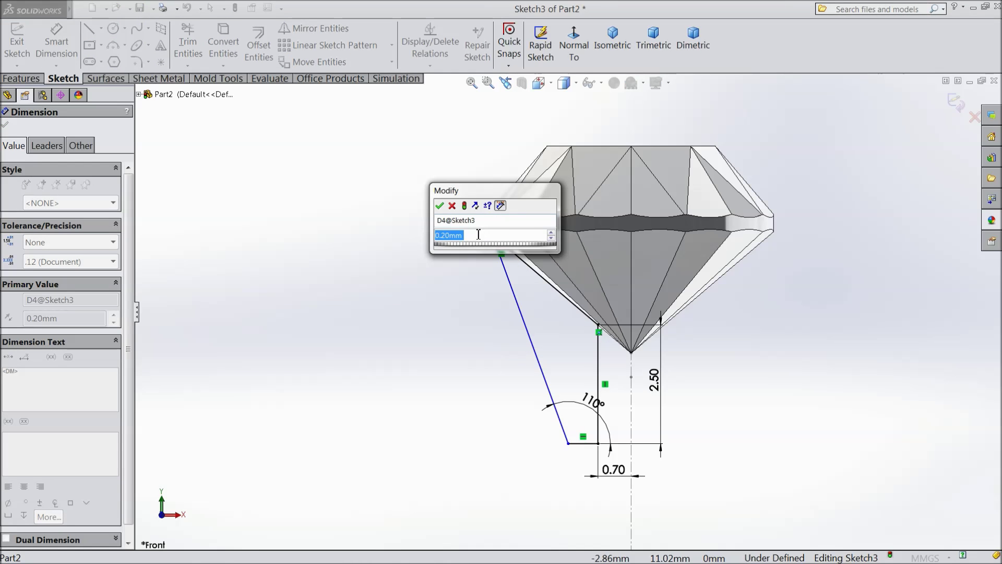
type("0.5")
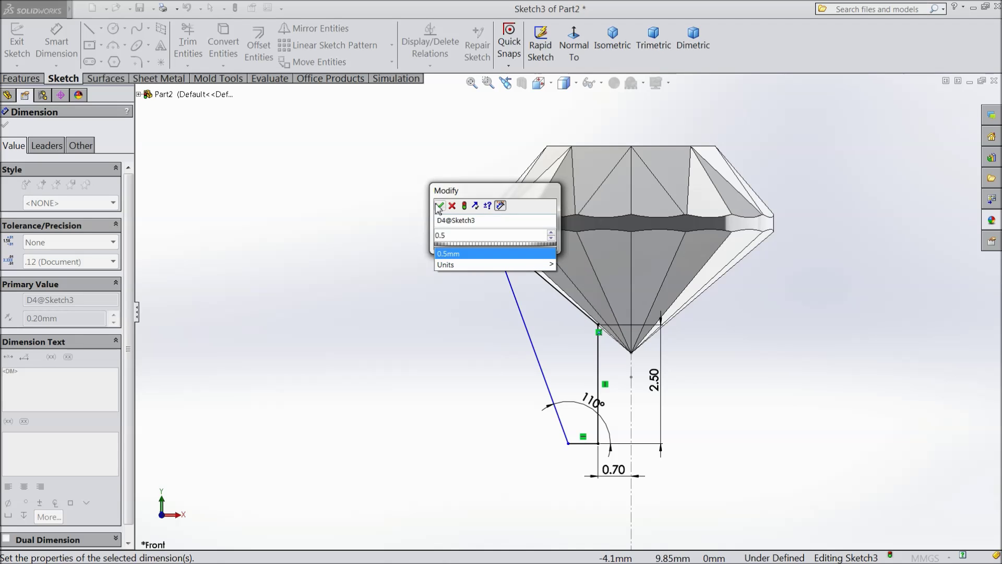
left_click(439, 205)
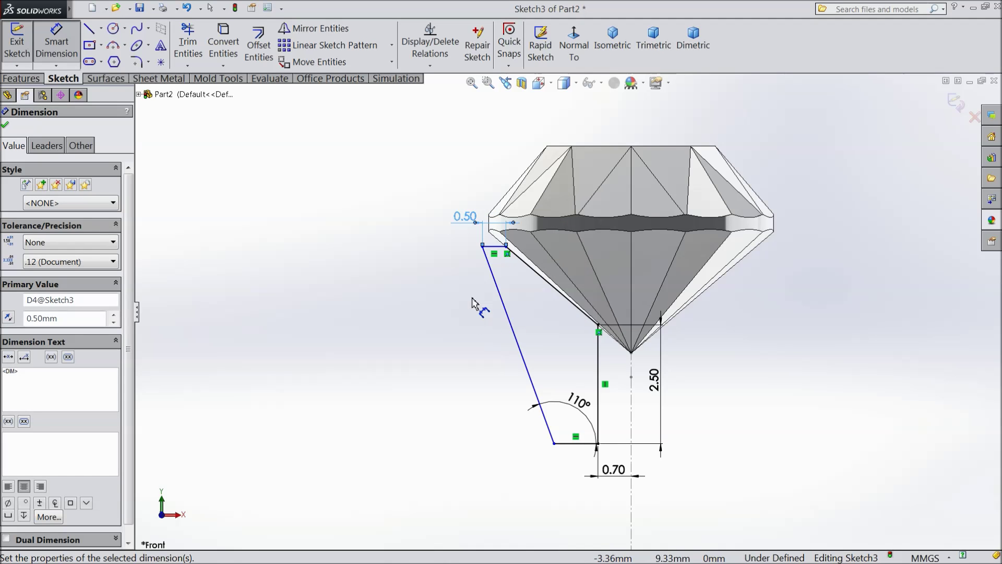
scroll(501, 254, "down", 1)
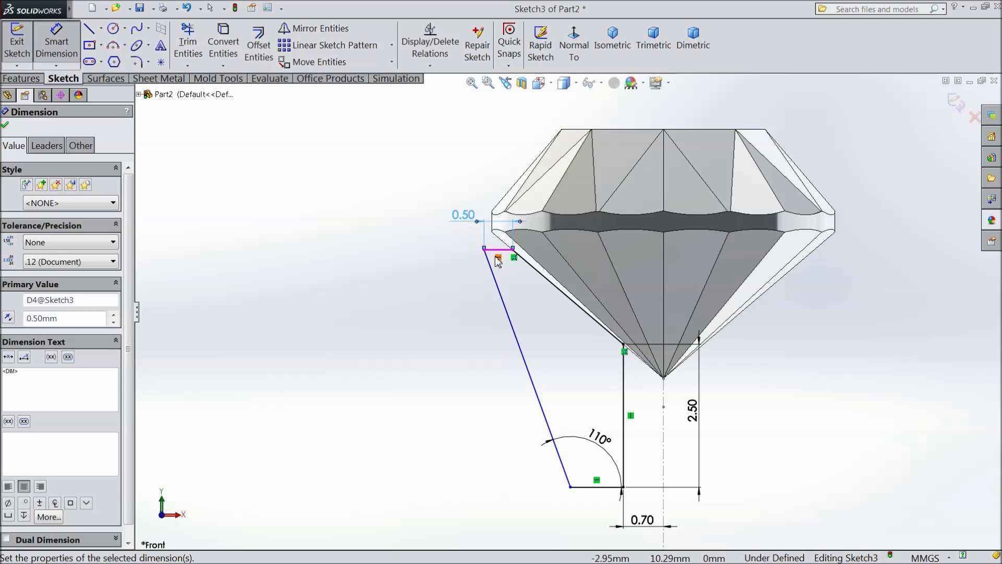
scroll(567, 309, "up", 1)
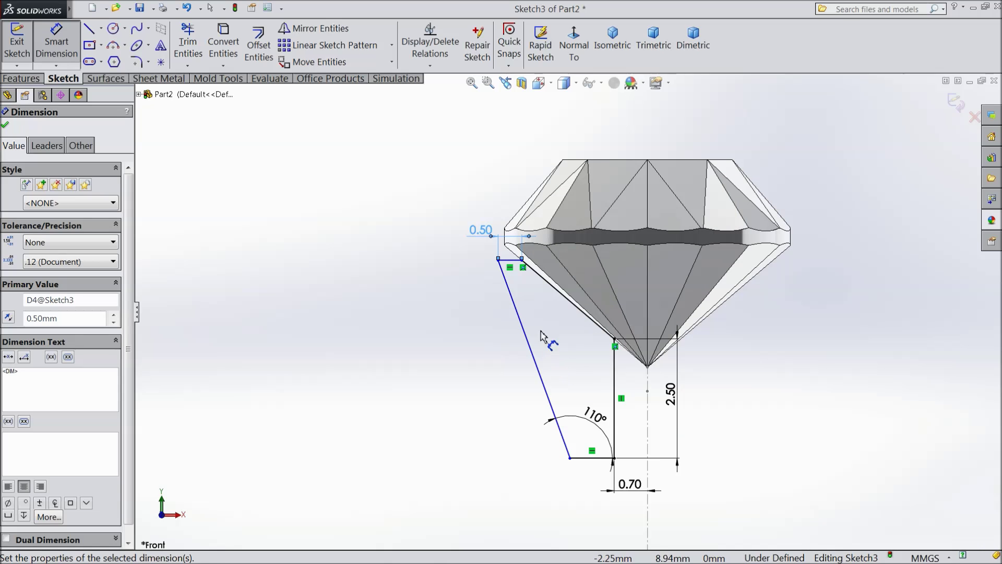
scroll(532, 294, "down", 1)
scroll(526, 284, "down", 2)
left_click(503, 215)
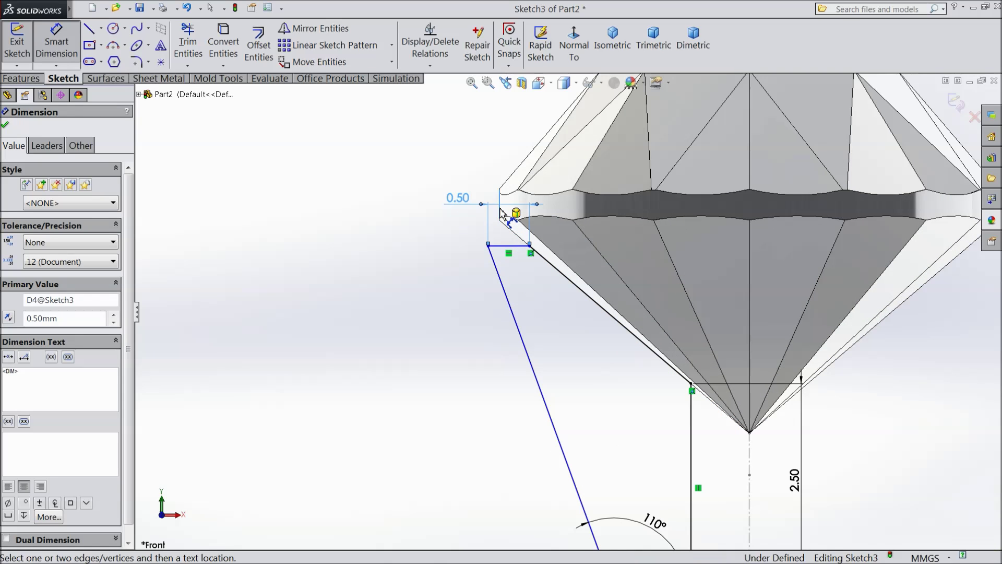
Step: Dimension the top corner point 0.14 mm from the top edge, fully defining Sketch3
left_click(488, 245)
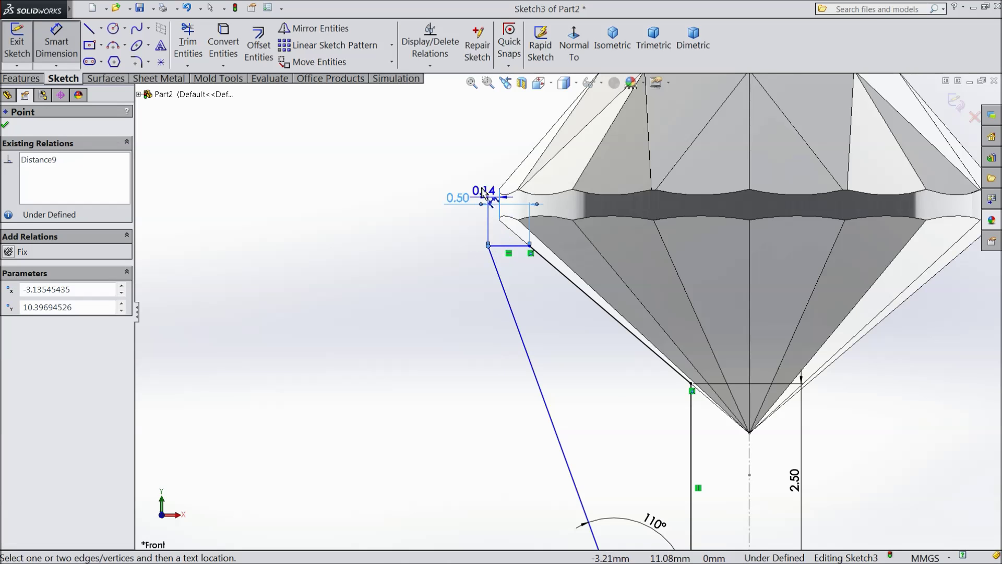
left_click(451, 161)
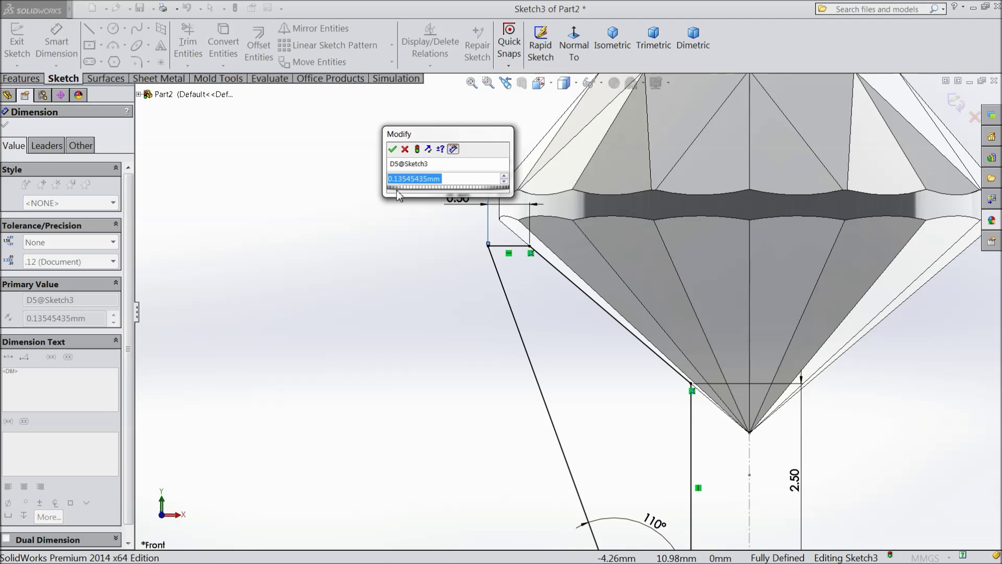
left_click(392, 148)
key("f")
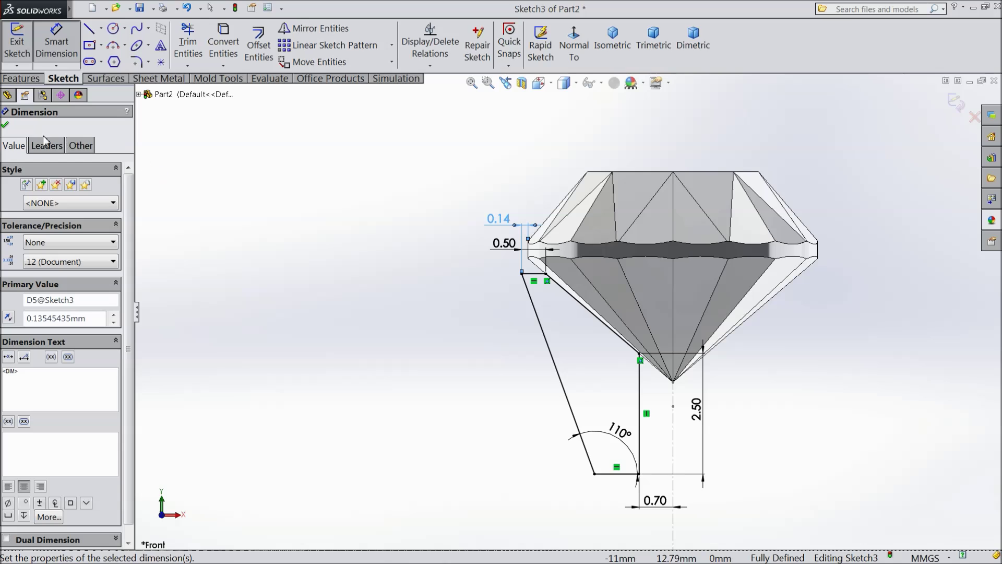
left_click(6, 125)
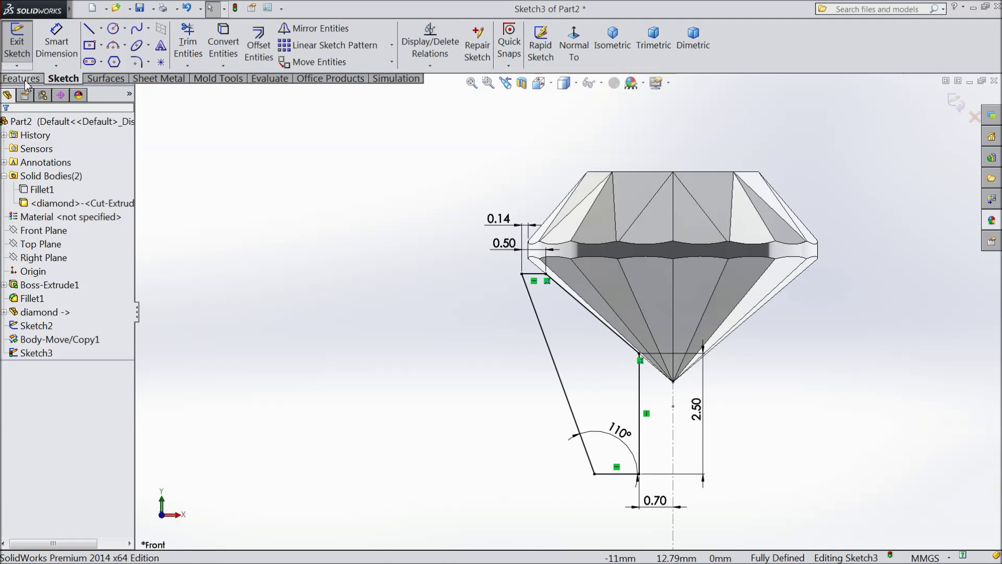
left_click(24, 79)
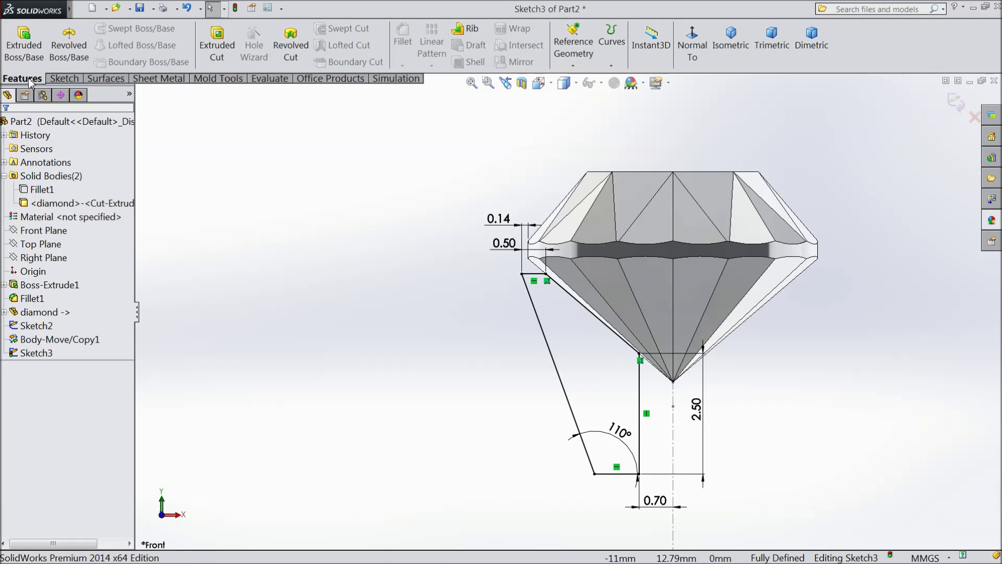
left_click(70, 52)
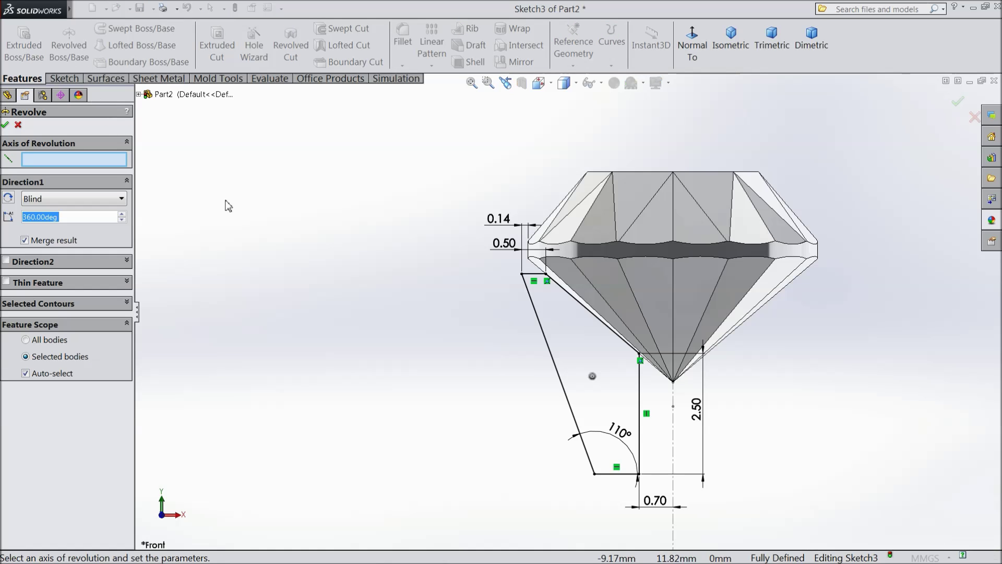
left_click(24, 240)
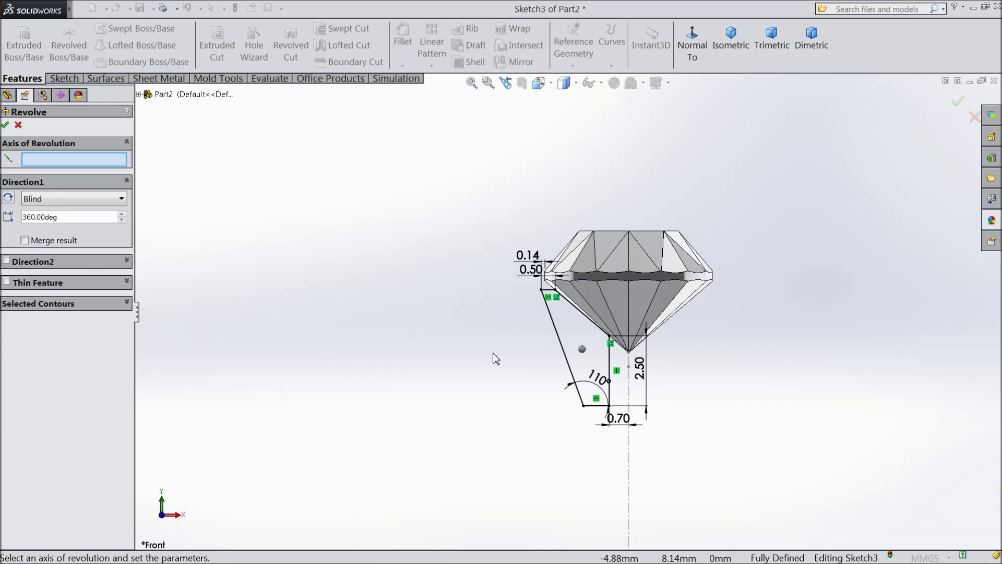
left_click(612, 366)
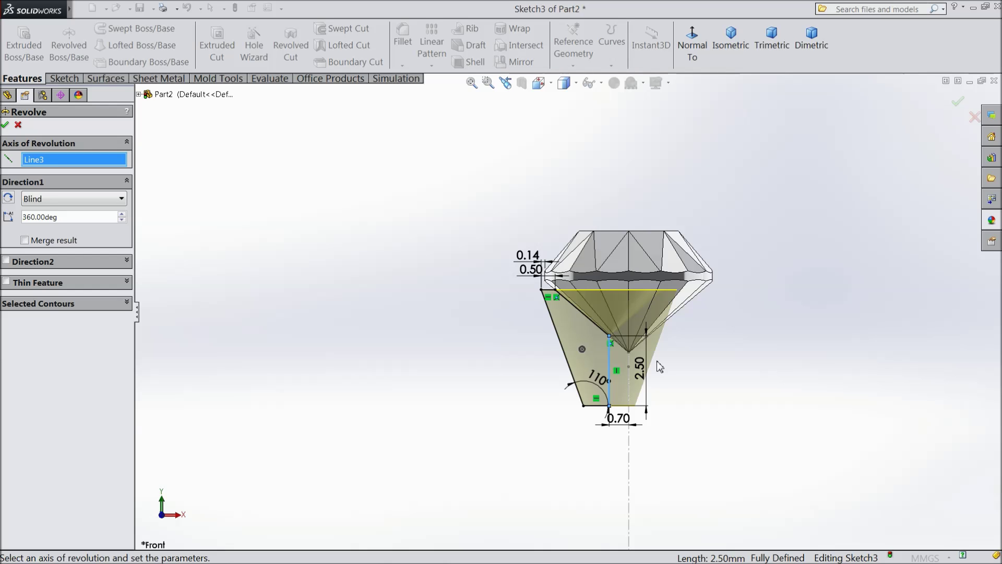
left_click(18, 125)
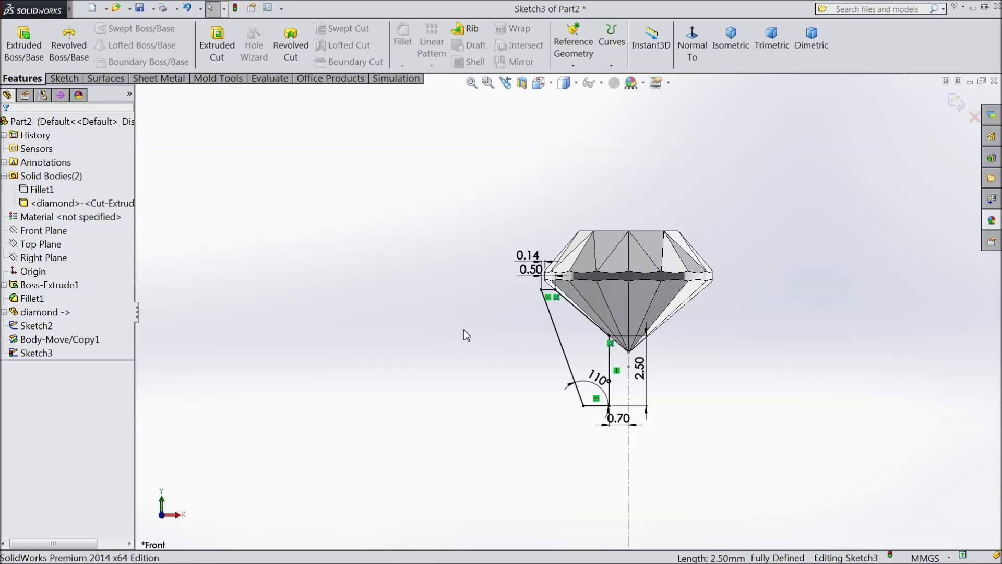
Step: Draw a vertical centreline through the diamond's axis from below to above it
left_click(60, 80)
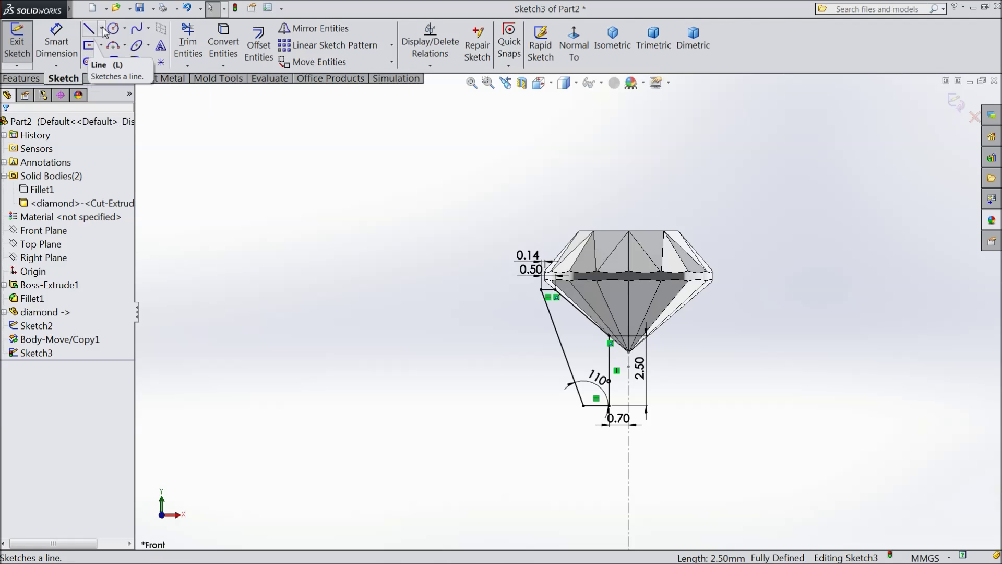
left_click(113, 62)
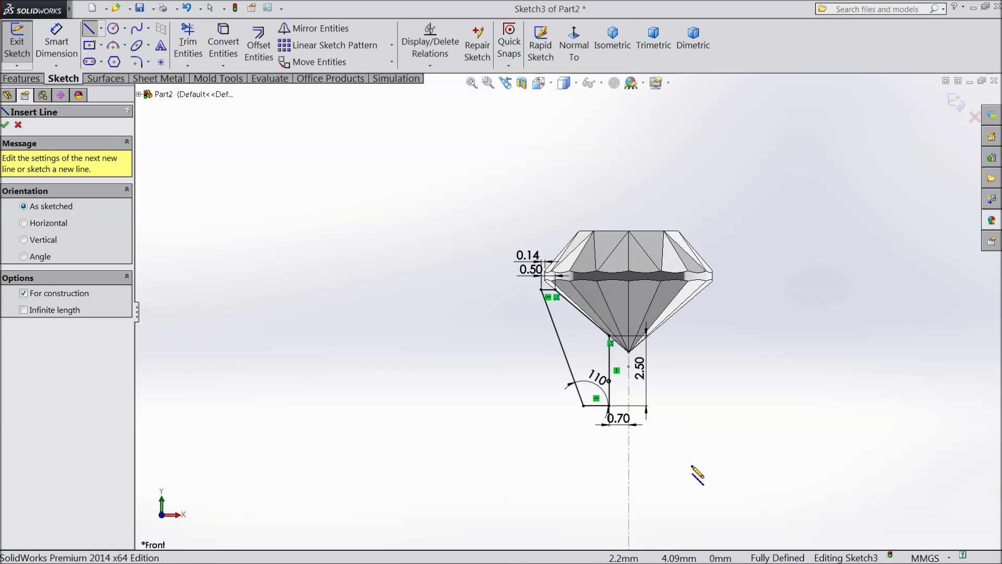
left_click(628, 471)
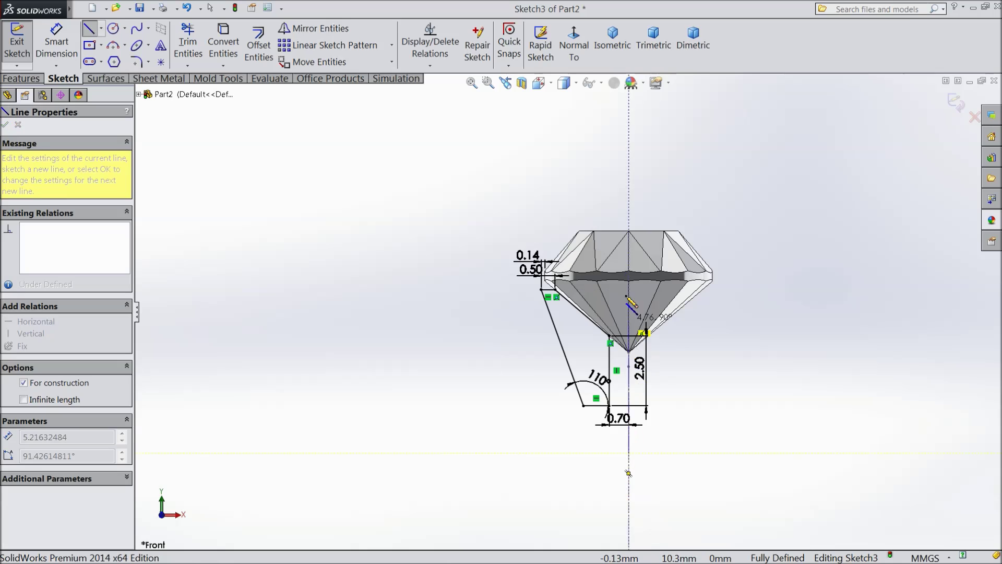
left_click(629, 189)
right_click(630, 190)
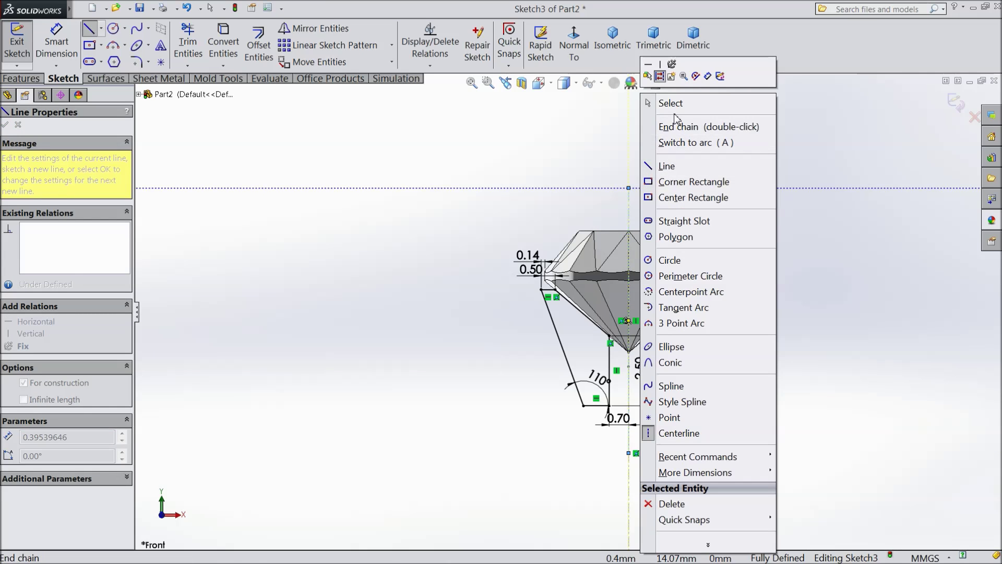
left_click(665, 102)
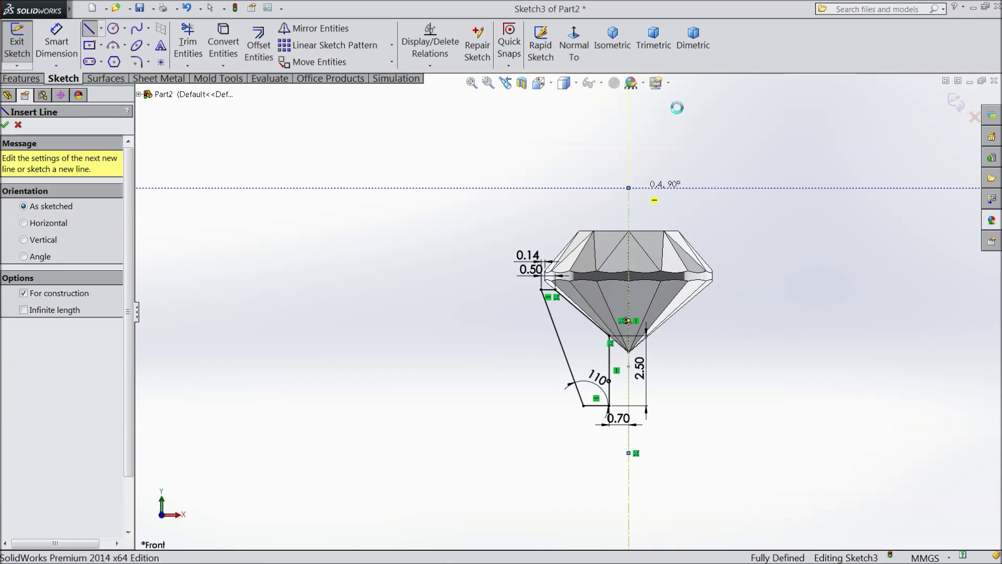
Step: Revolve the setting profile about the centreline as a separate, unmerged body
left_click(22, 78)
left_click(69, 54)
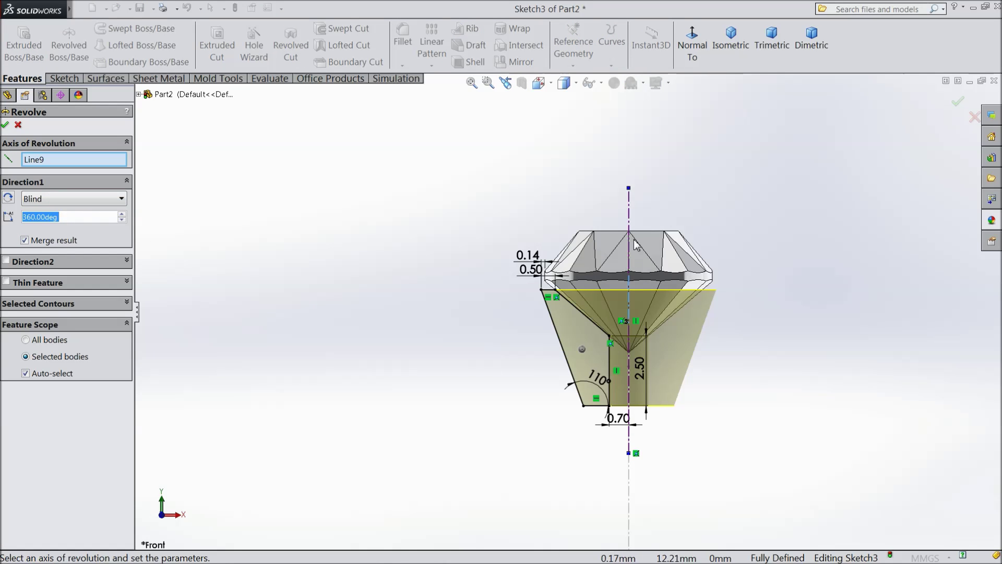
left_click(26, 241)
left_click(6, 125)
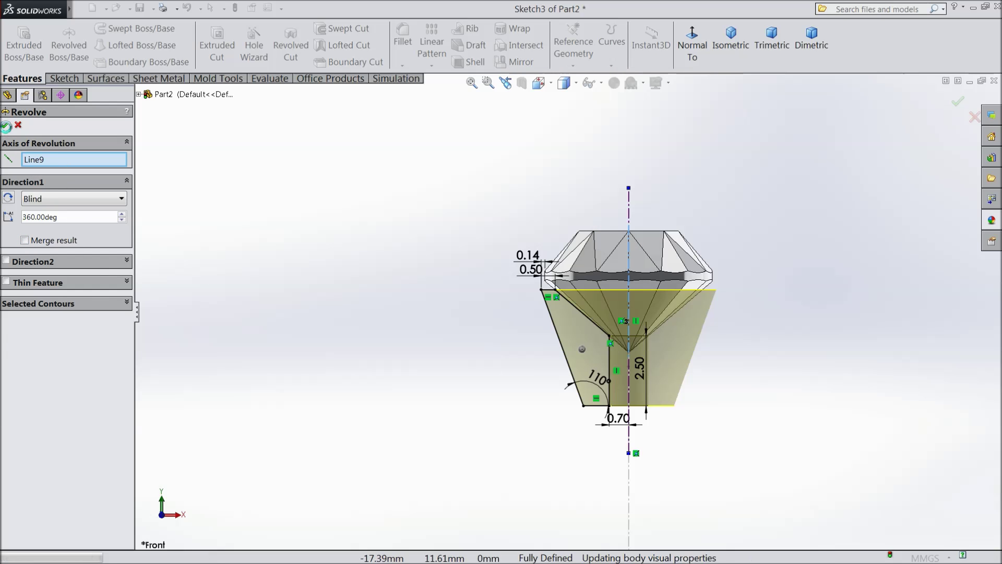
Step: Show the hidden Fillet1 ring band body and select the setting and band bodies
middle_click_drag(399, 370, 399, 353)
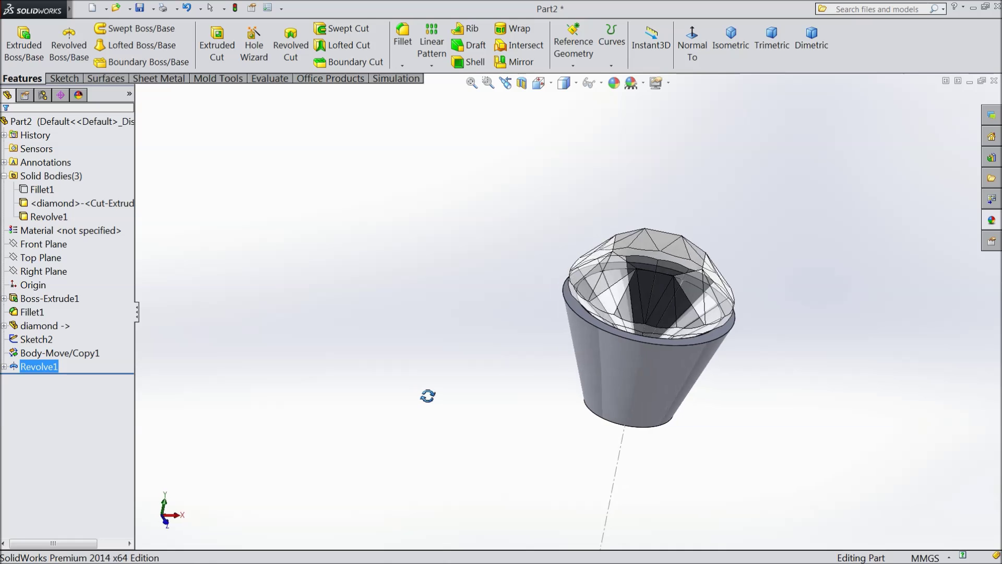
scroll(400, 353, "up", 3)
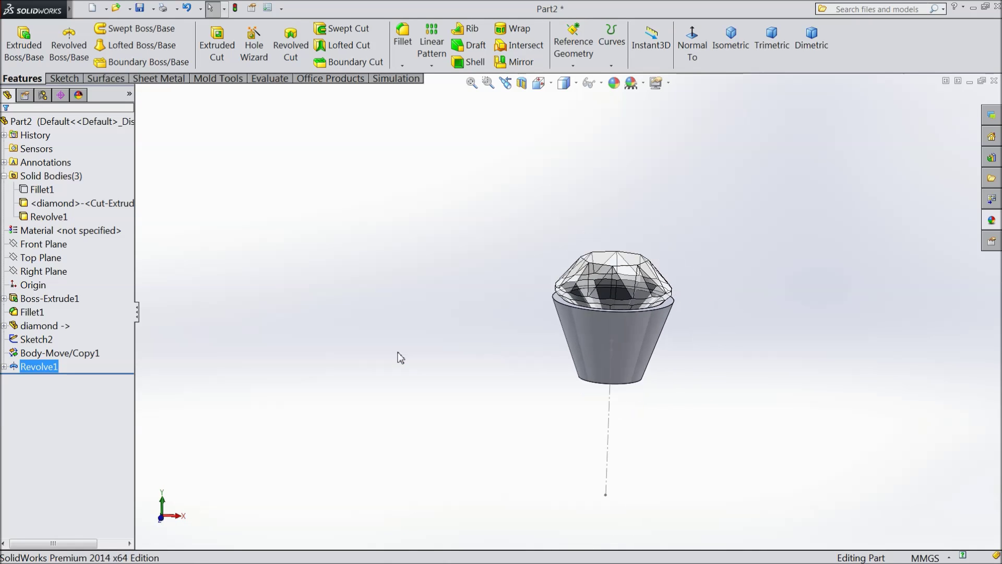
scroll(514, 416, "up", 2)
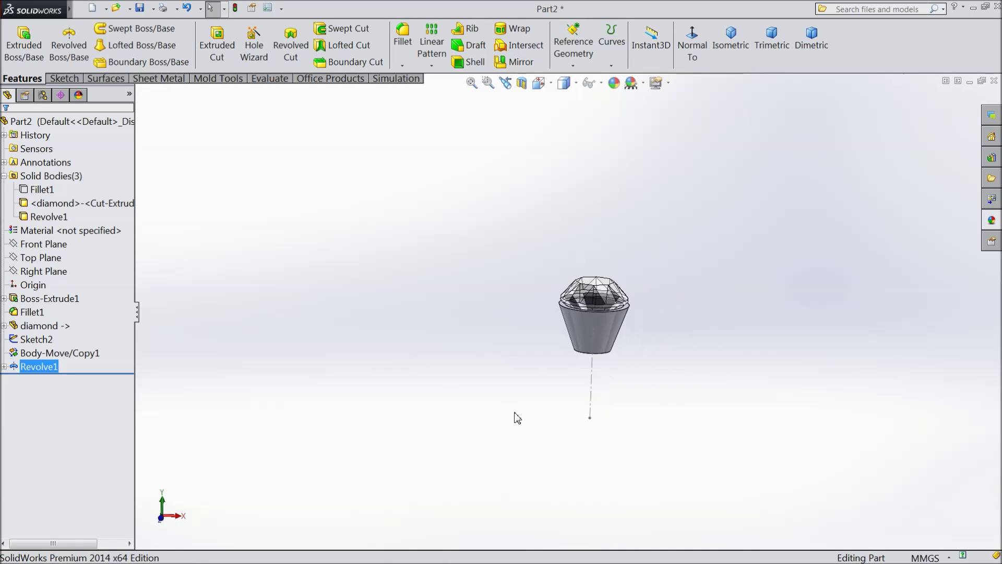
left_click(41, 189)
left_click(49, 173)
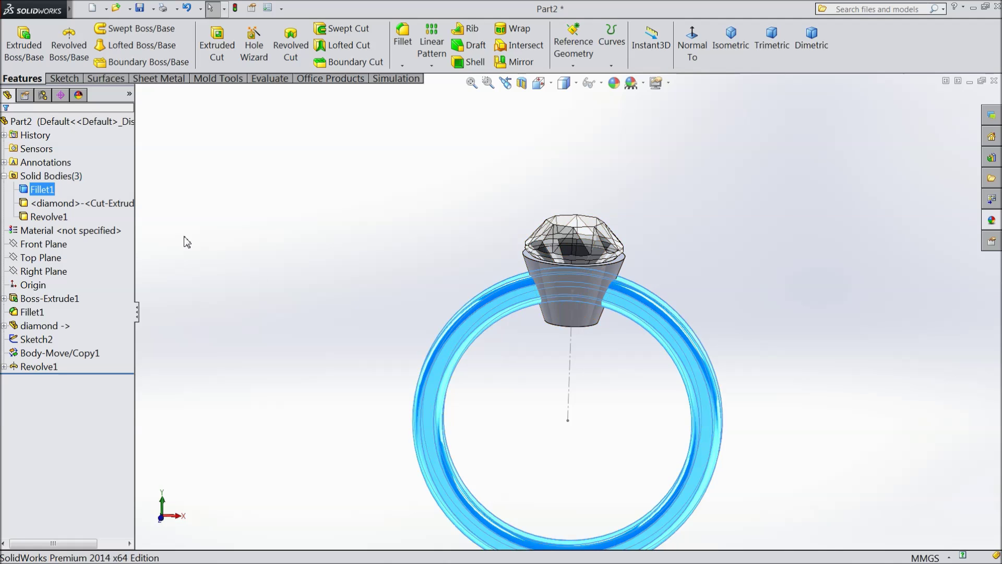
middle_click_drag(342, 306, 443, 346)
left_click(732, 336)
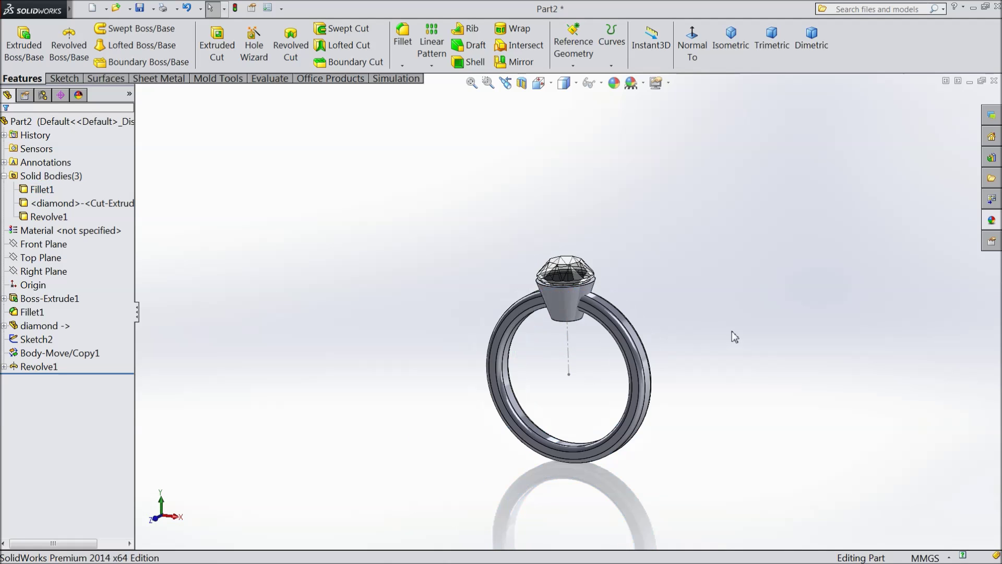
middle_click_drag(732, 335, 720, 342)
scroll(595, 413, "down", 3)
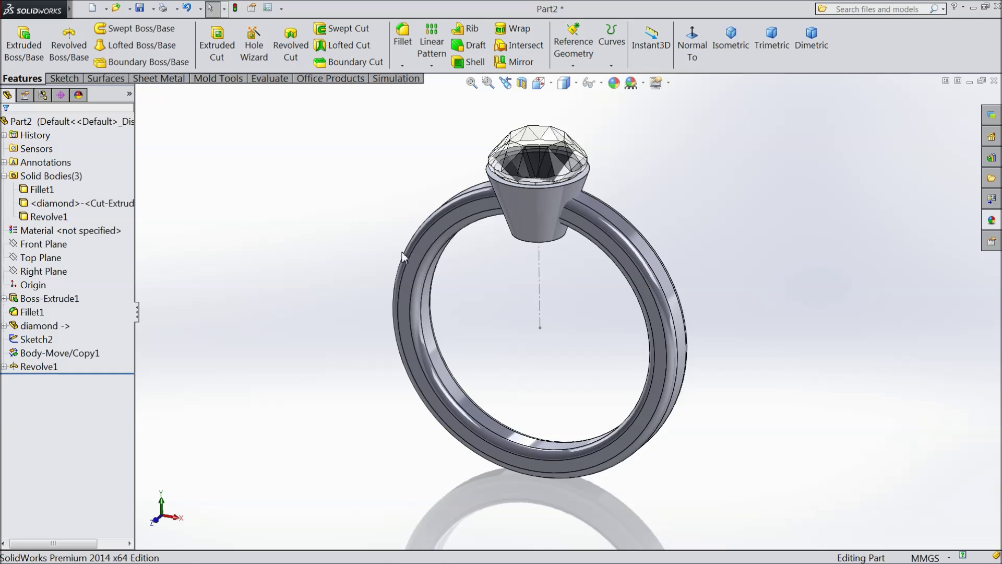
left_click(51, 214)
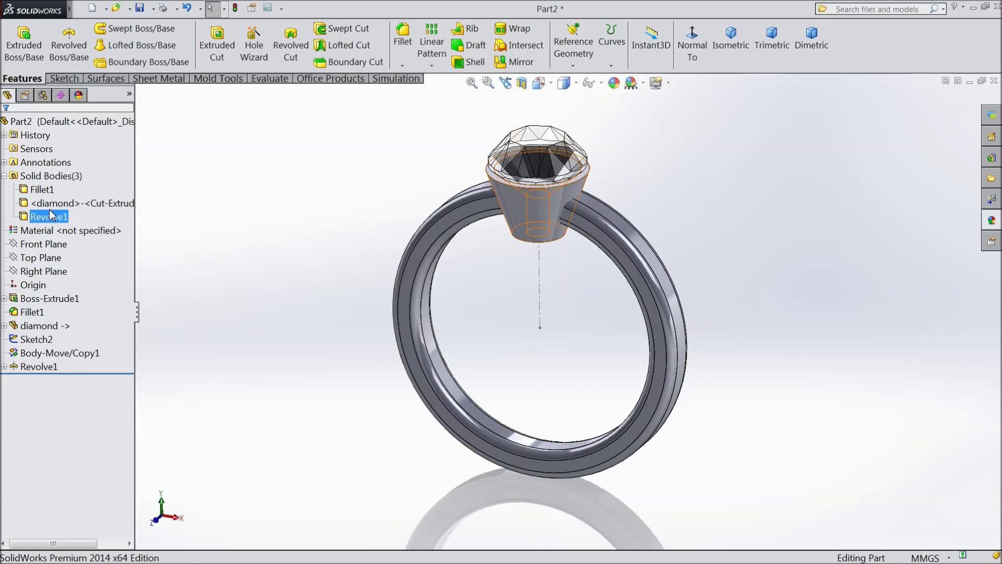
left_click(42, 190)
Step: Apply polished aluminum from the Metal appearances to the ring band
left_click(991, 224)
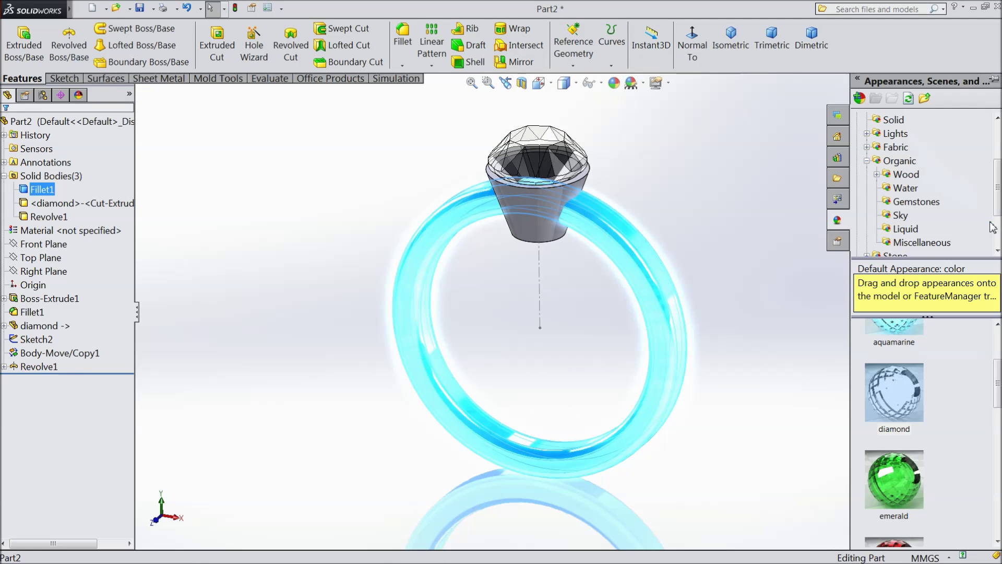
scroll(897, 177, "up", 2)
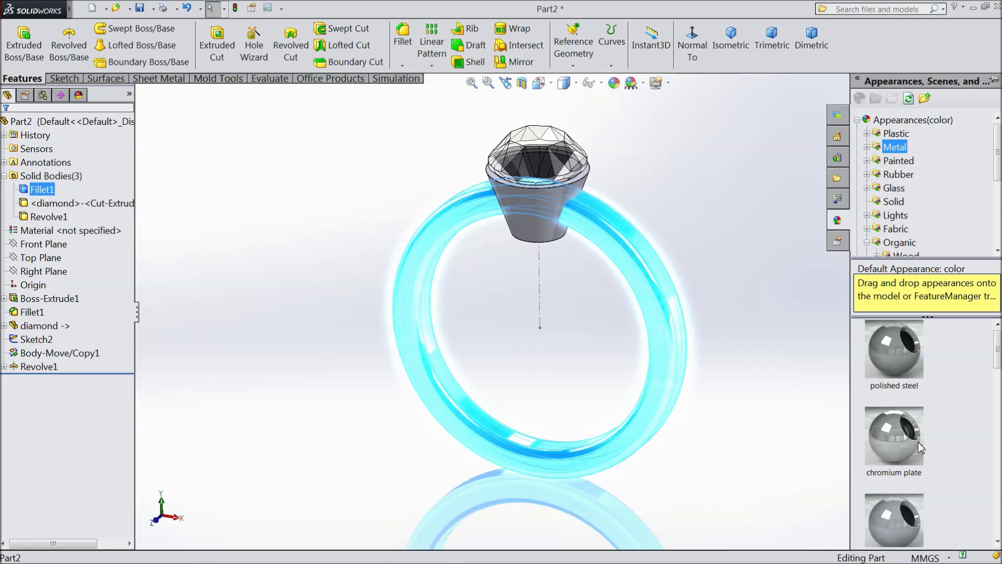
scroll(896, 490, "down", 2)
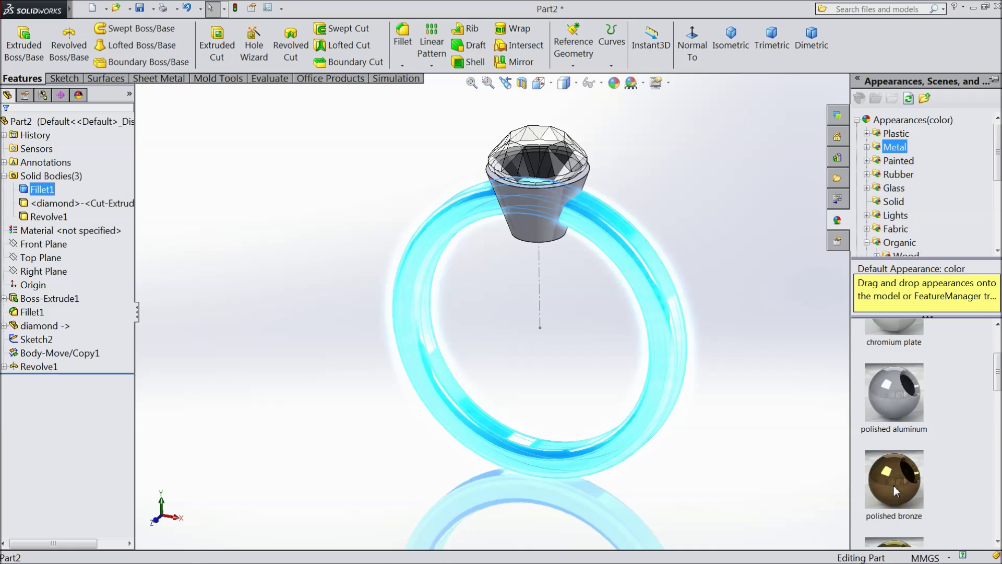
left_click(883, 404)
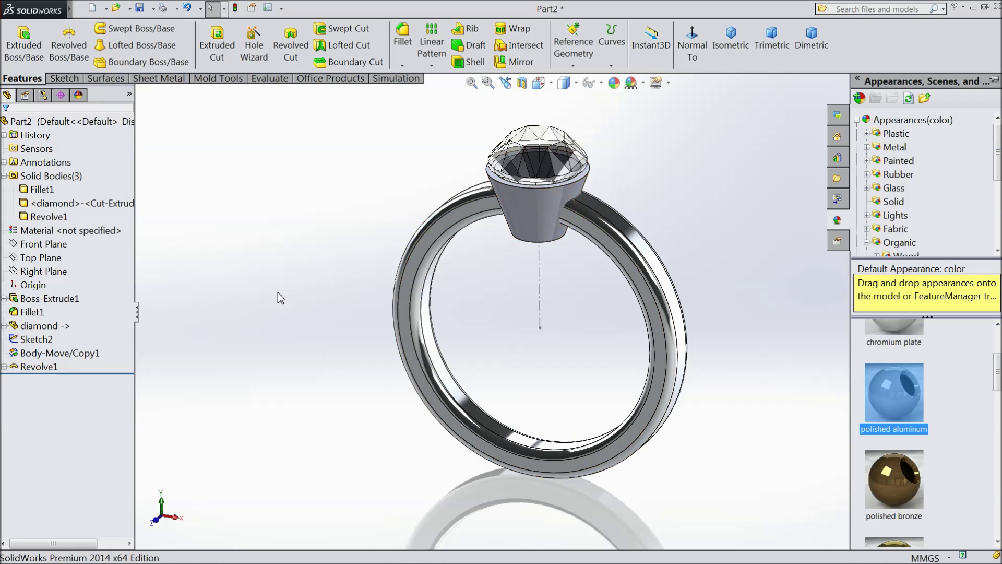
left_click(13, 338)
left_click(16, 366)
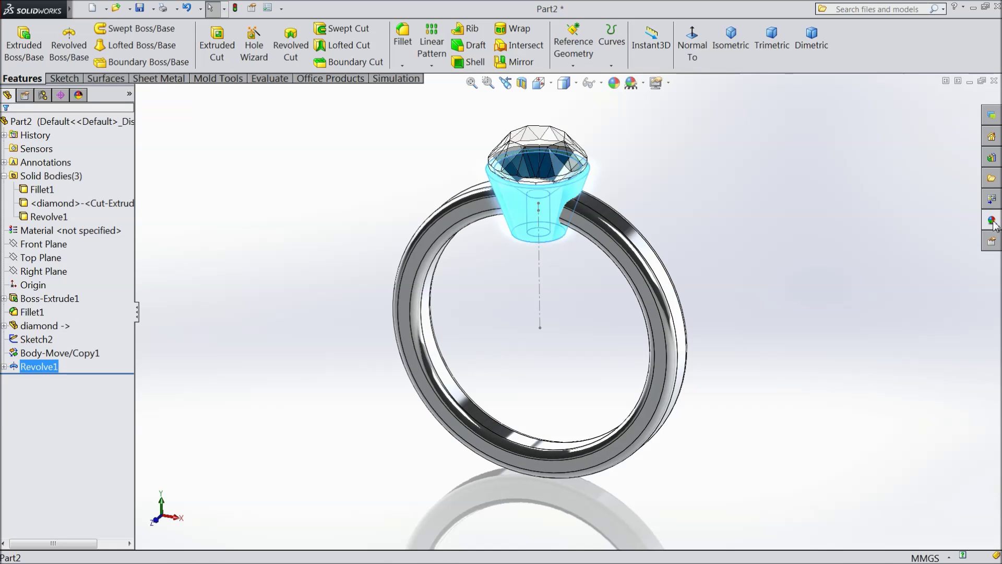
Step: Apply polished aluminum to the Revolve1 conical setting body as well
left_click(993, 223)
left_click_drag(902, 395, 822, 421)
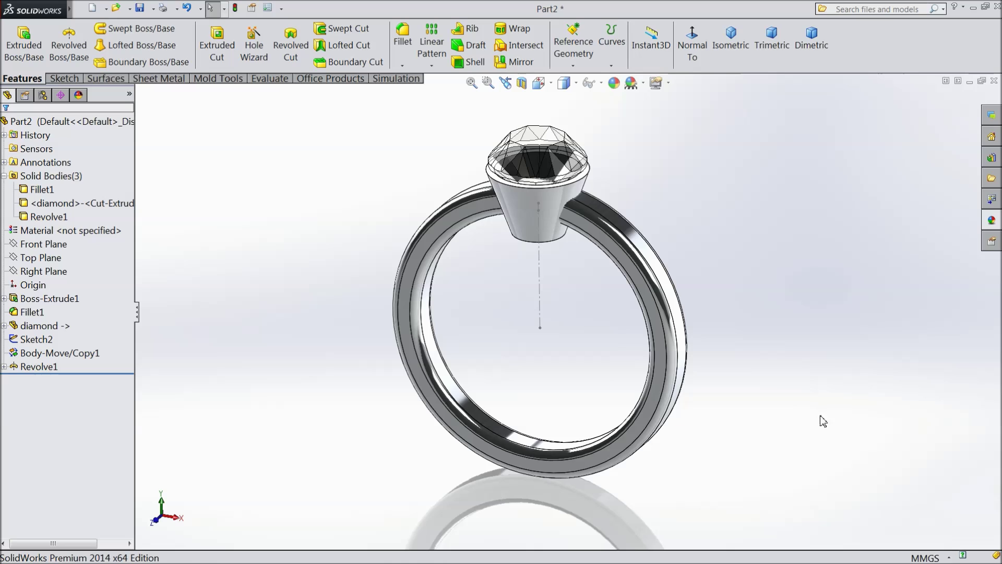
mouse_move(725, 275)
middle_mouse_down()
mouse_move(732, 173)
mouse_move(735, 274)
mouse_move(699, 149)
mouse_move(682, 177)
mouse_move(720, 208)
mouse_move(731, 260)
middle_mouse_up()
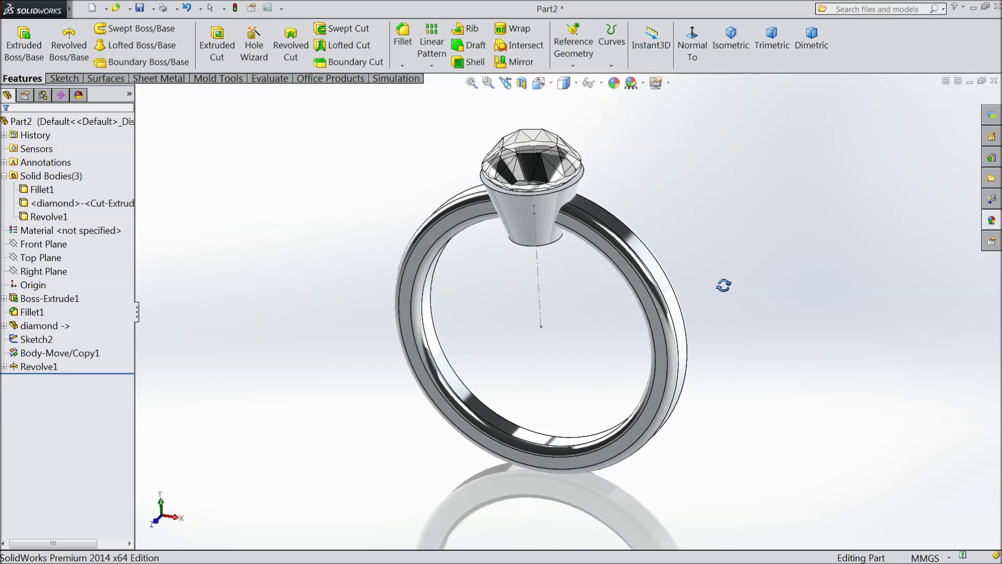
middle_click_drag(723, 285, 722, 271)
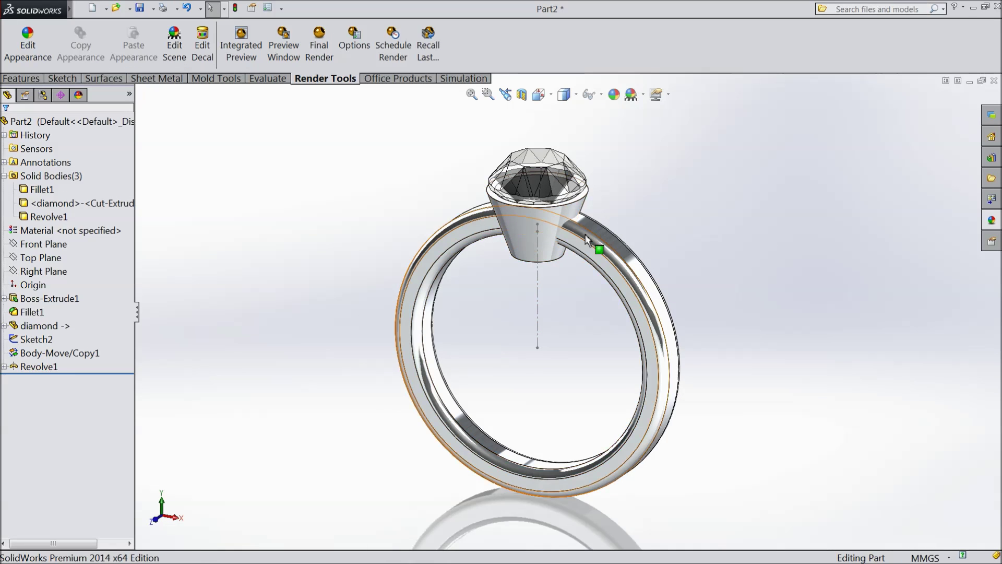
Step: Hide the diamond body and expand Revolve1 to reveal its Sketch3 profile
left_click(37, 216)
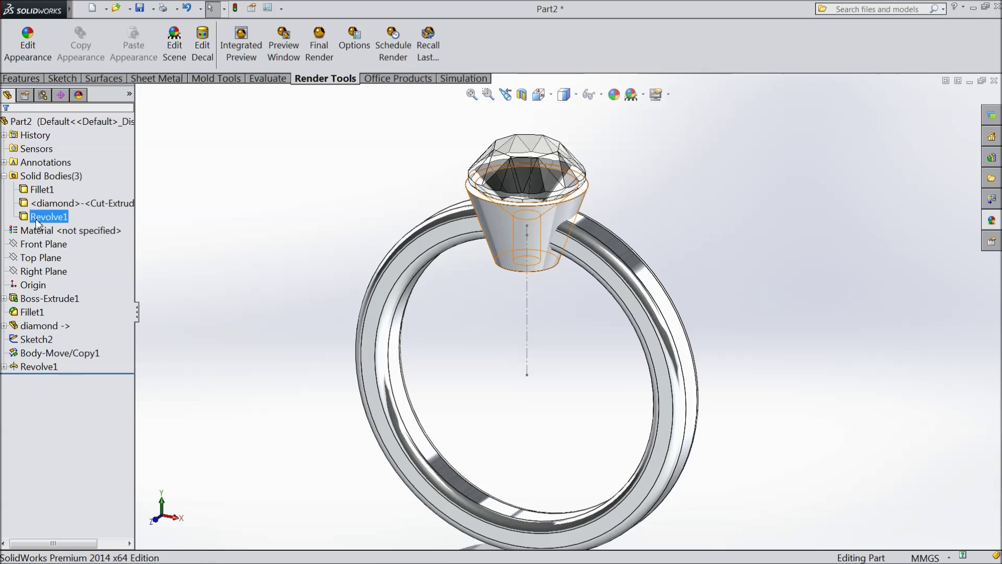
left_click(38, 205)
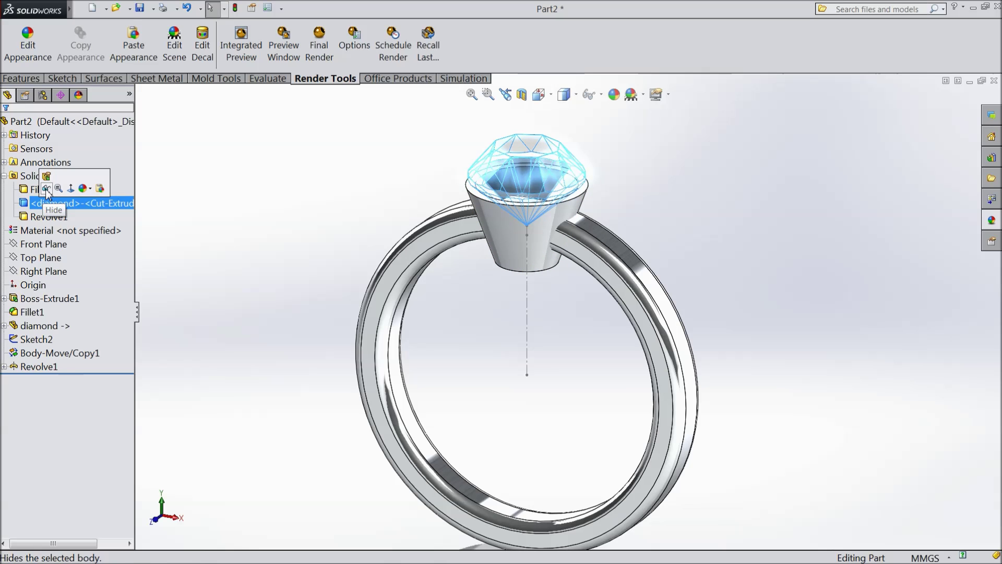
left_click(46, 189)
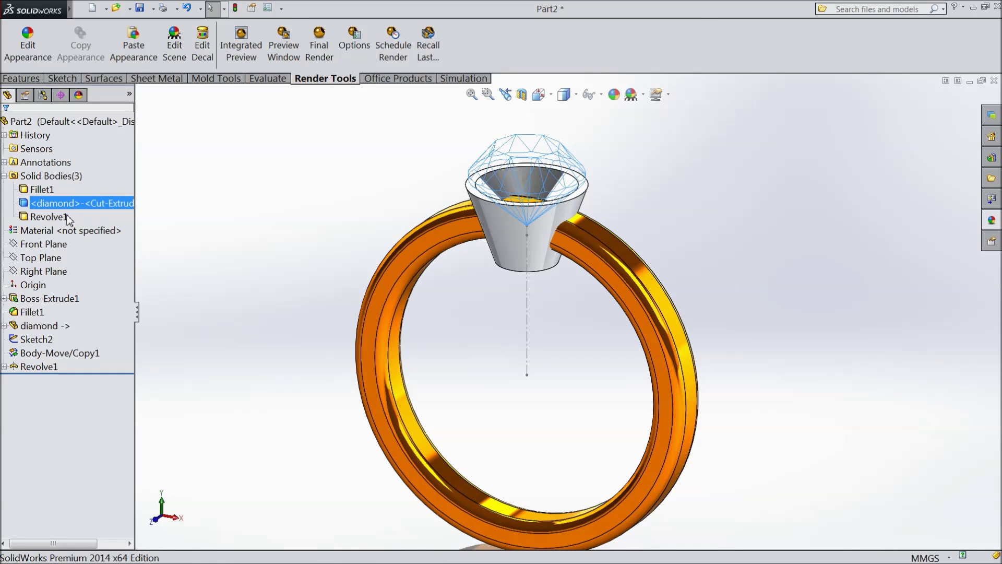
left_click(263, 222)
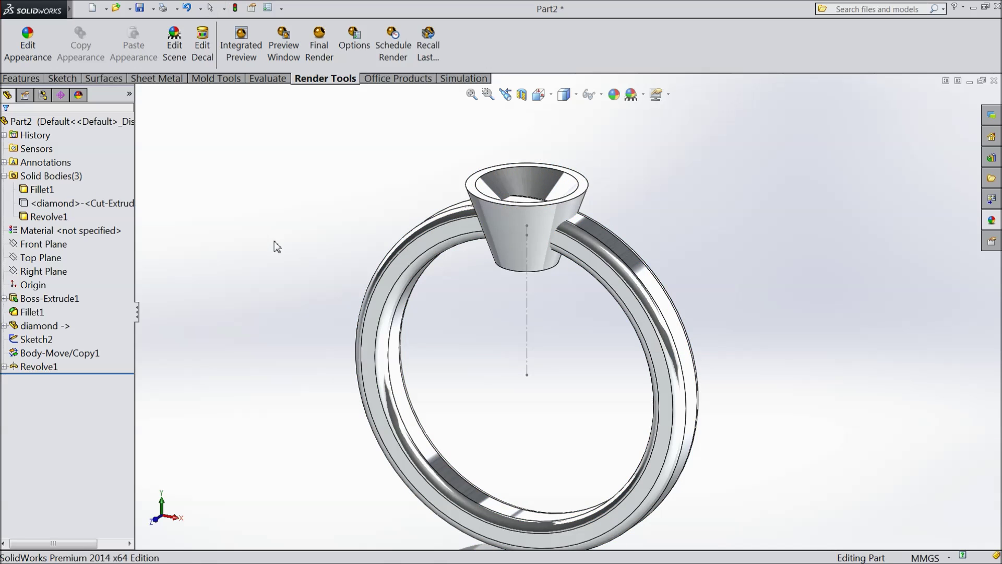
mouse_move(274, 246)
middle_mouse_down()
mouse_move(283, 330)
mouse_move(247, 291)
mouse_move(271, 284)
mouse_move(277, 220)
mouse_move(285, 253)
mouse_move(273, 269)
middle_mouse_up()
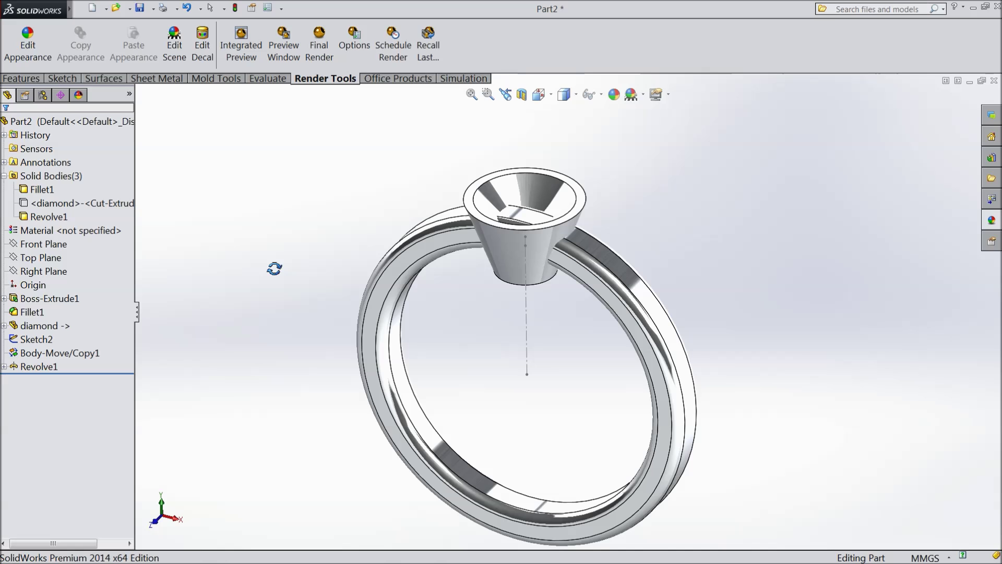
left_click(33, 274)
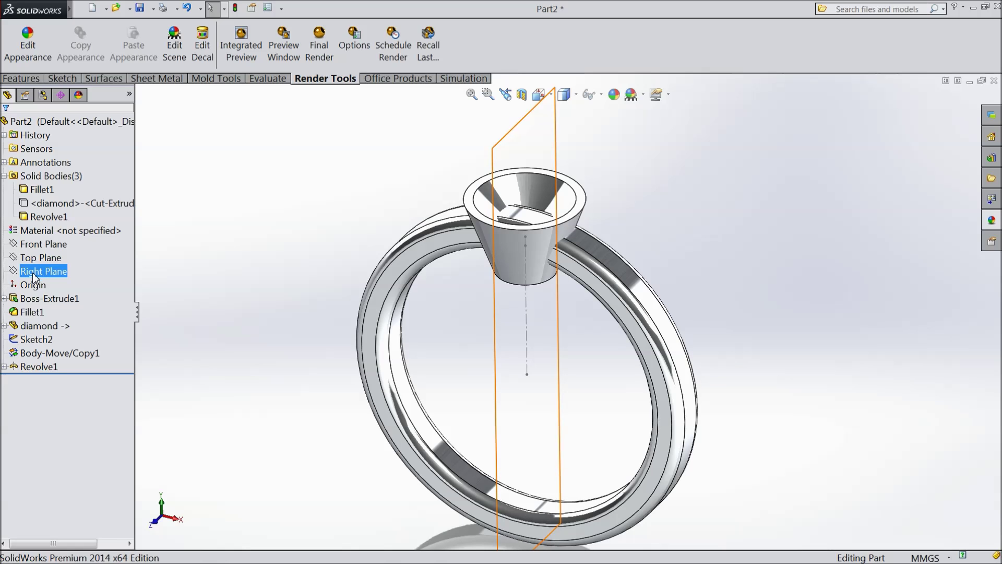
left_click(5, 367)
left_click(42, 381)
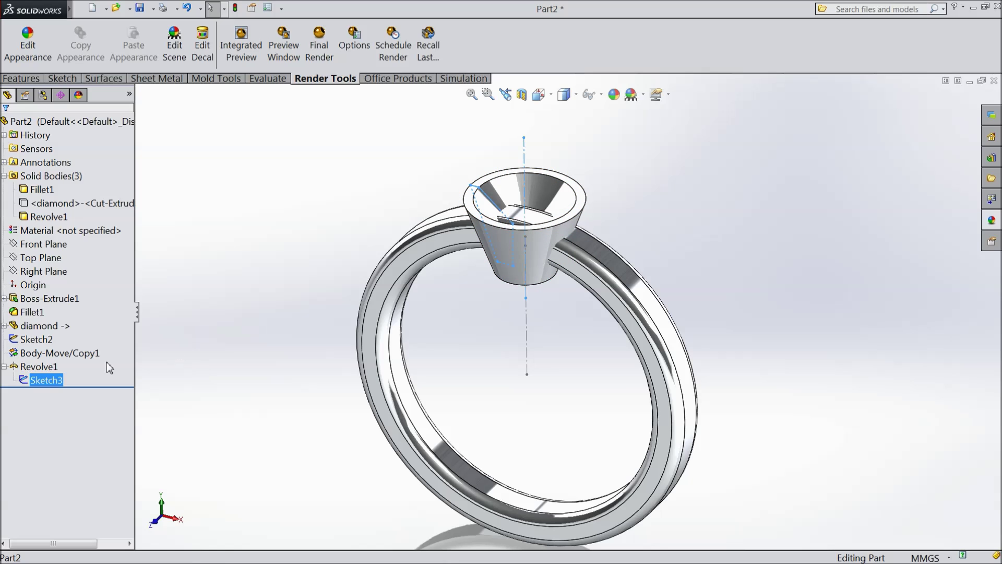
Step: Hide the conical setting body and select the setting's profile sketch
left_click(24, 368, "ctrl")
left_click(17, 368)
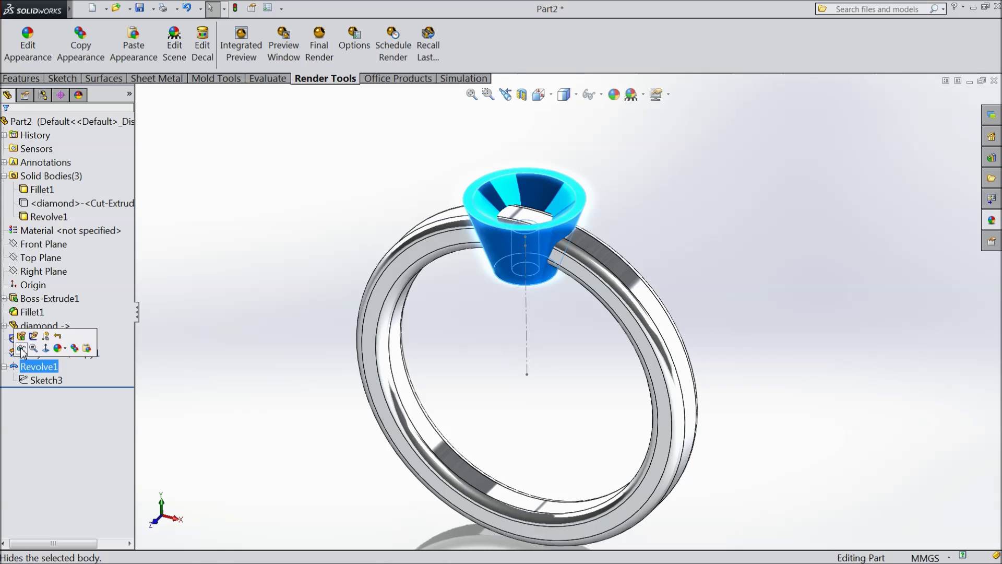
left_click(22, 382)
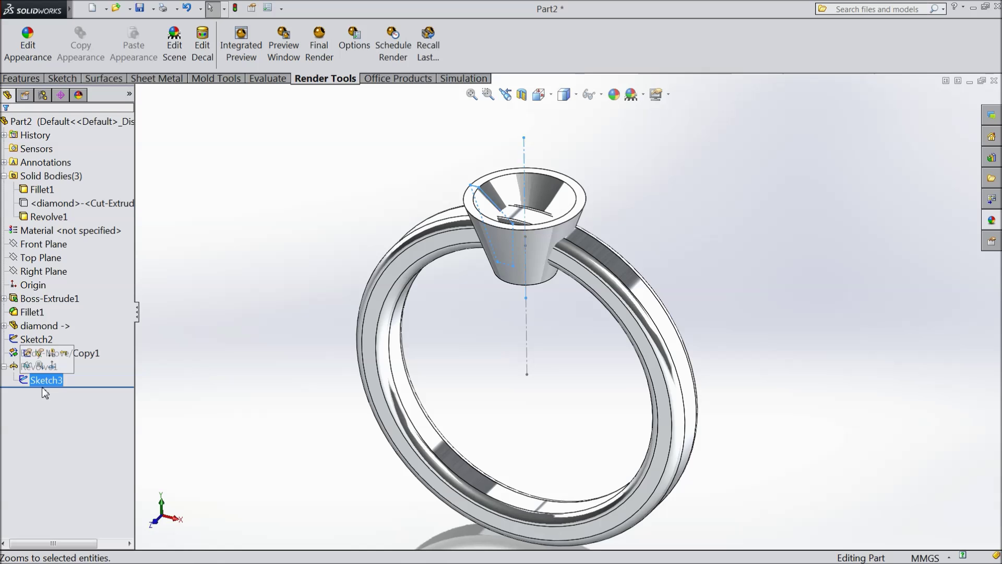
left_click(38, 367)
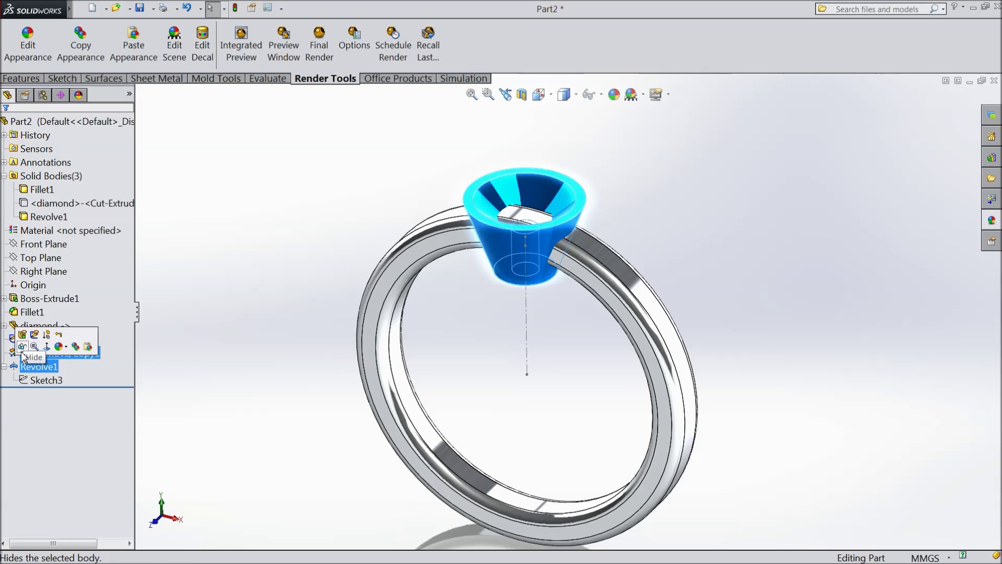
left_click(22, 348)
middle_click_drag(210, 334, 224, 266)
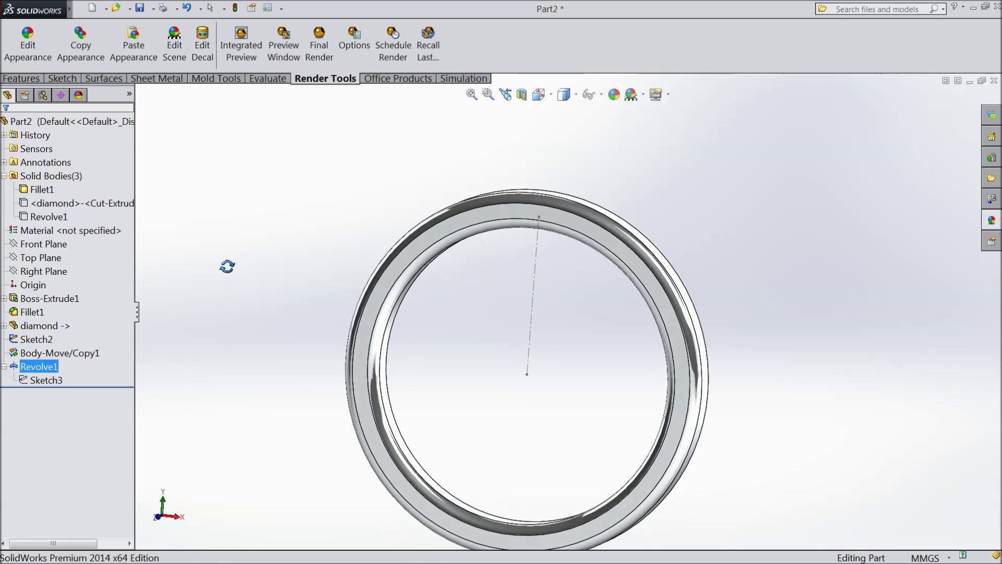
left_click(28, 382, "ctrl")
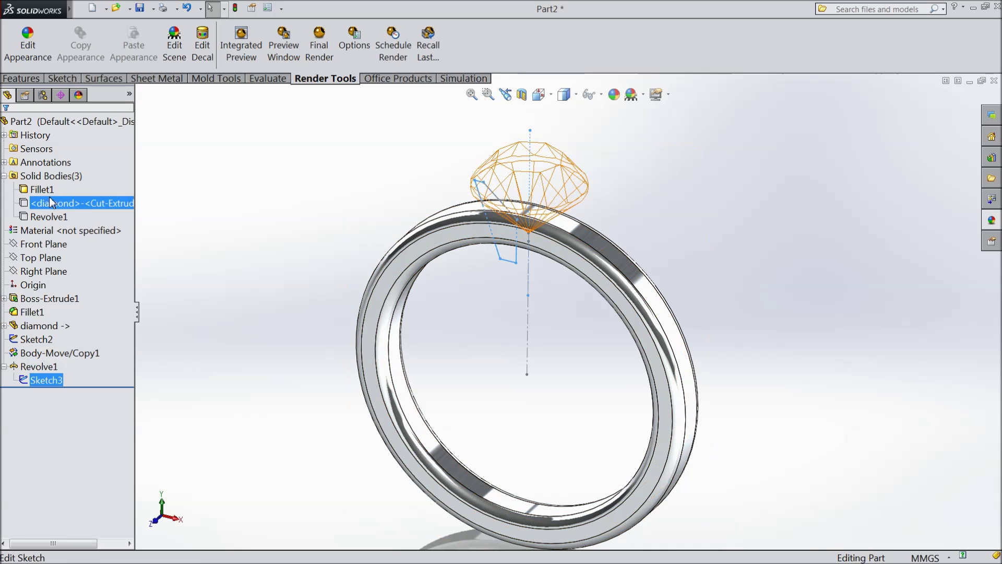
left_click(35, 78)
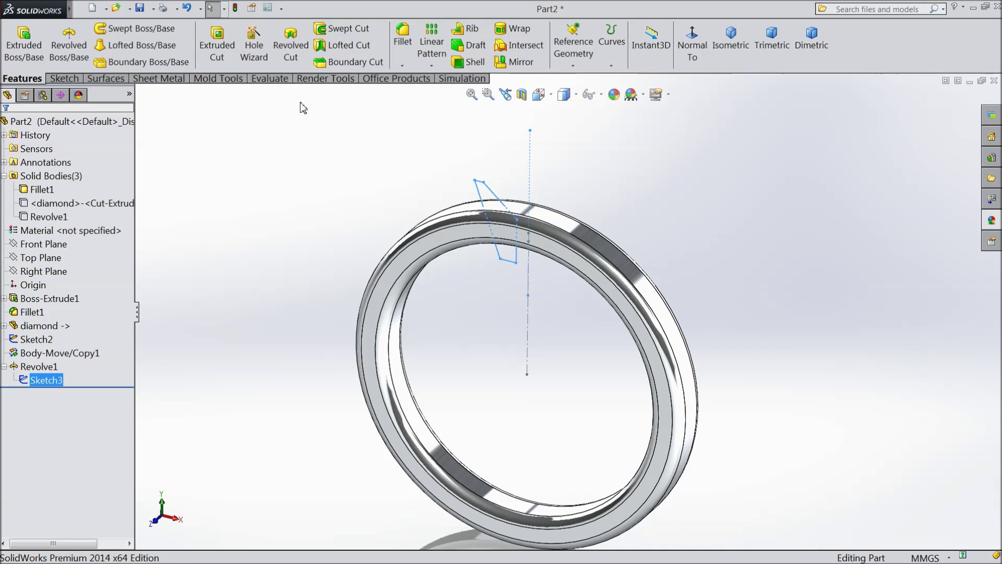
Step: Revolve-cut the setting profile with feature scope limited to the ring band body
left_click(291, 55)
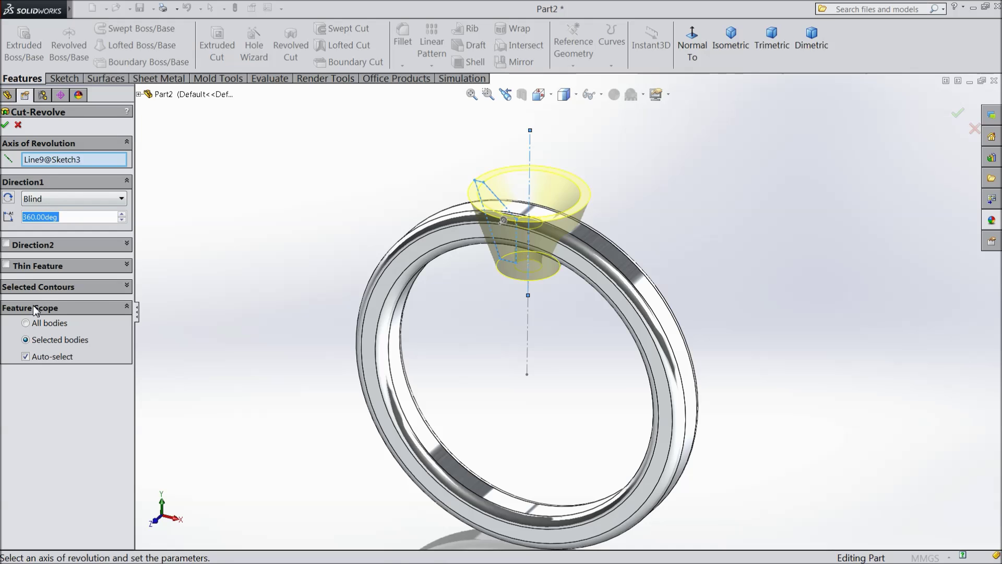
left_click(26, 358)
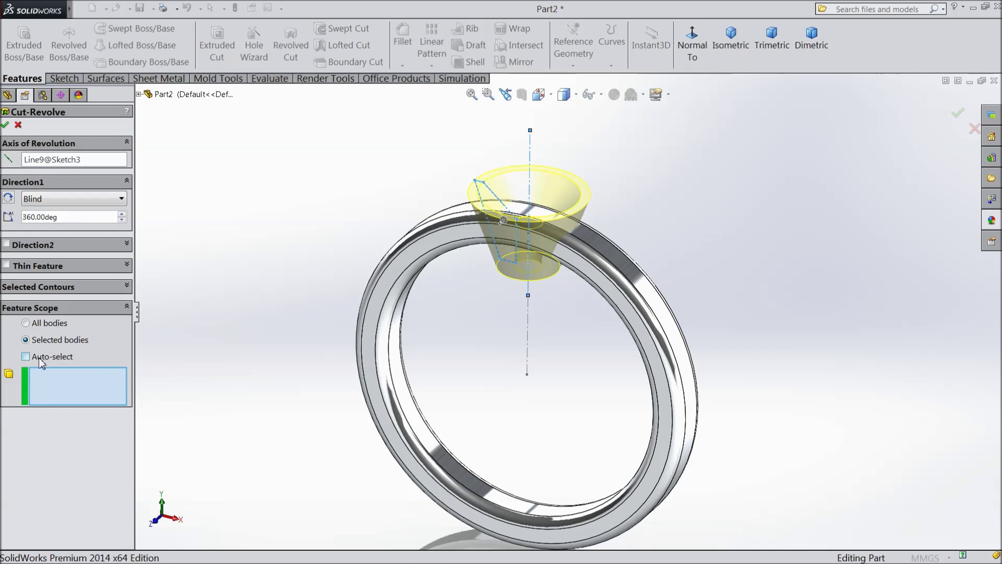
left_click(394, 376)
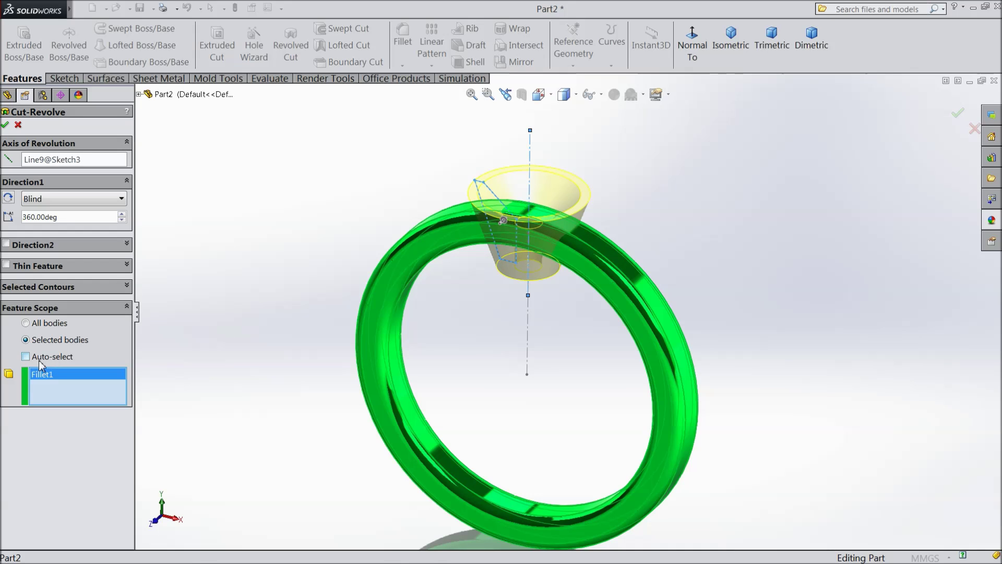
left_click(5, 126)
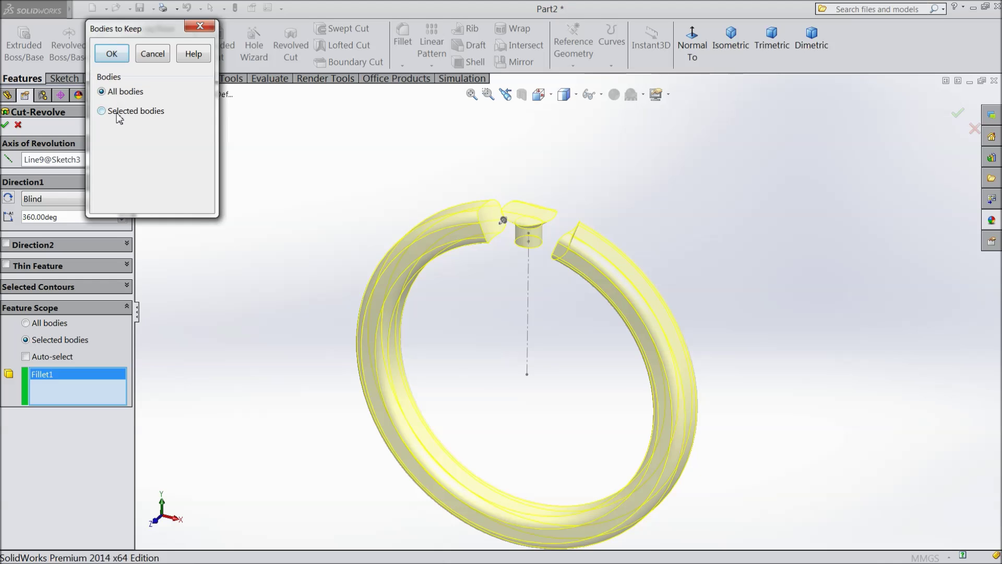
Step: Keep only Body 1, the ring band, in the Bodies to Keep dialog for Cut-Revolve1
left_click(102, 111)
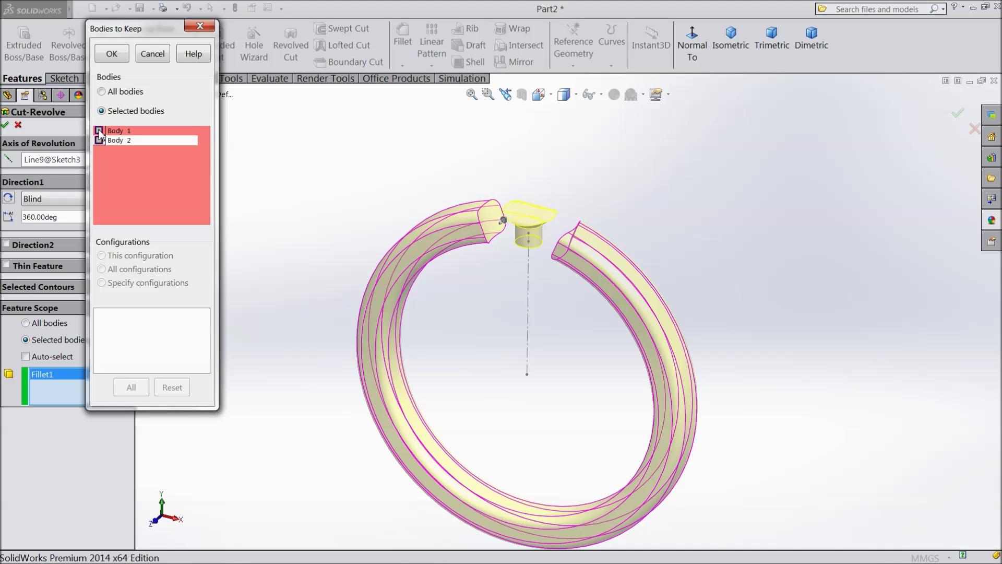
left_click(99, 131)
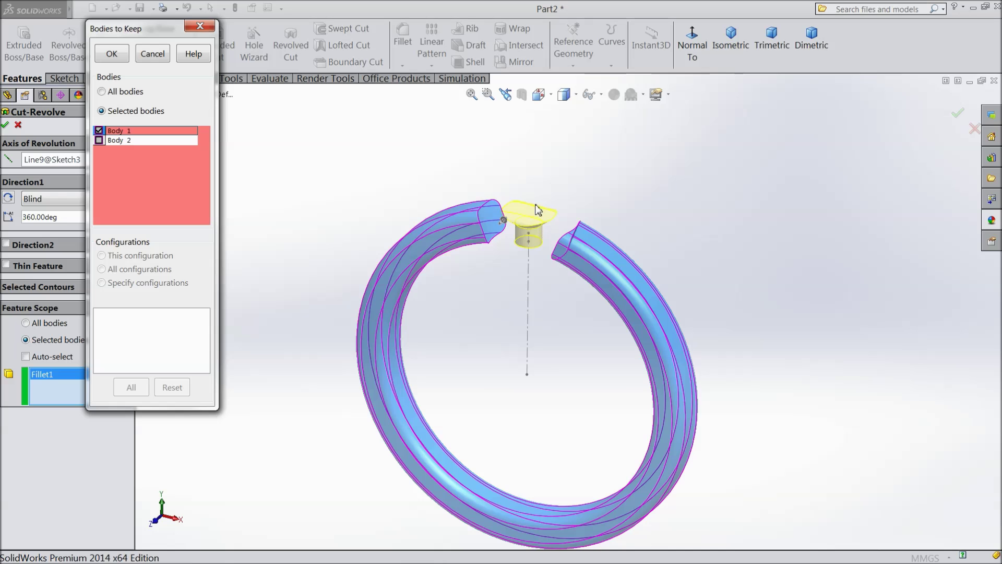
left_click(112, 54)
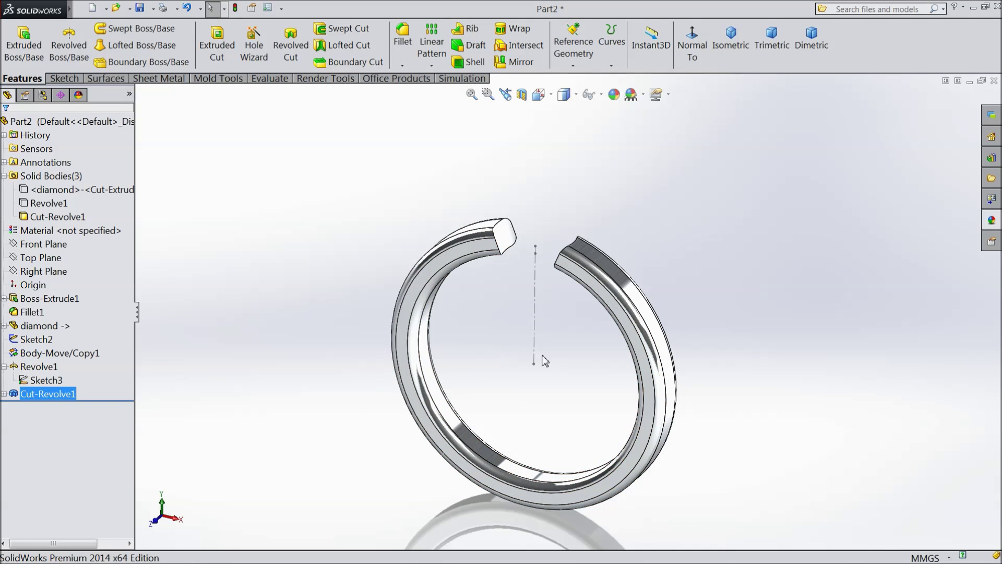
scroll(546, 359, "down", 2)
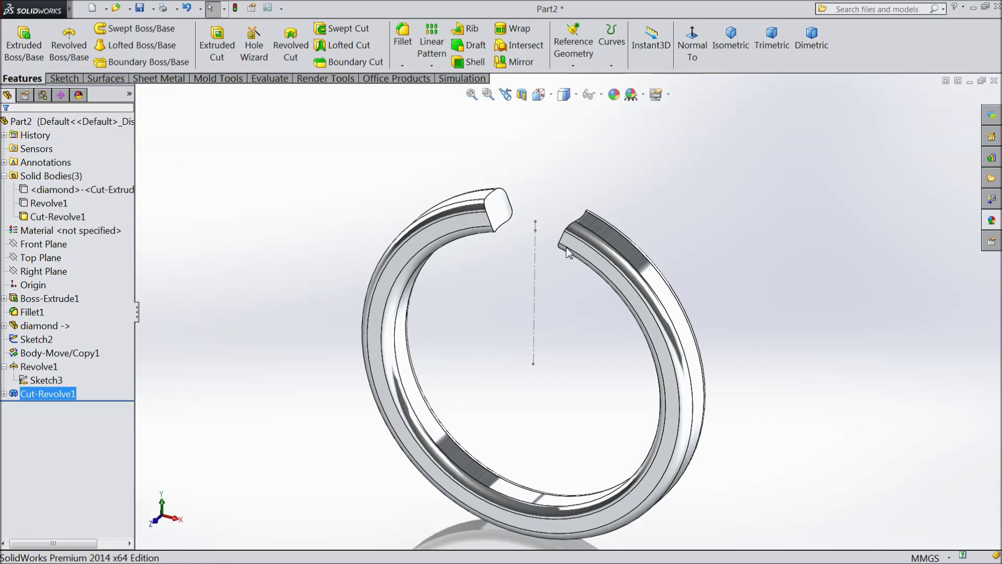
Step: Show the hidden Revolve1 setting and diamond bodies again
left_click(5, 367)
left_click(27, 367)
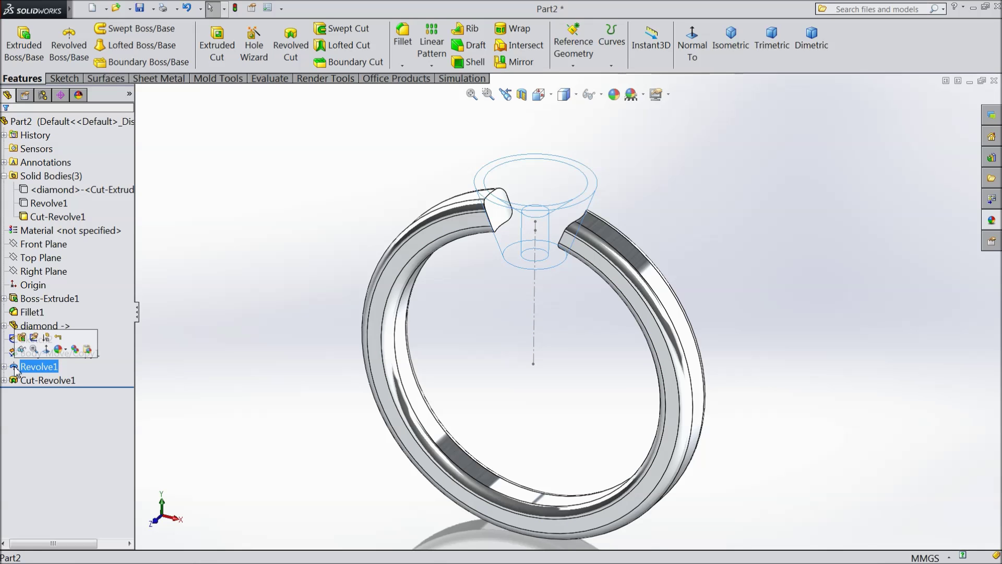
left_click(22, 350)
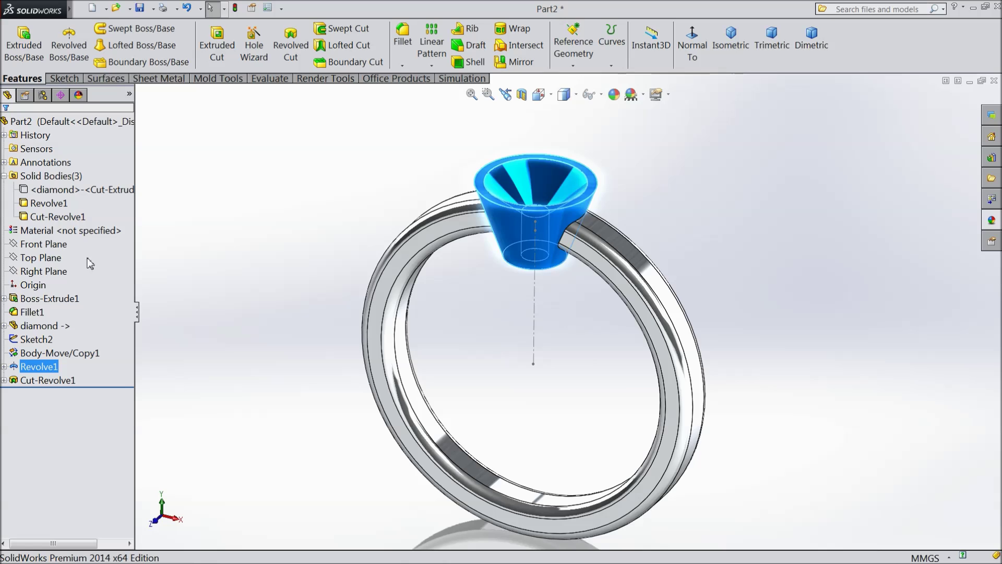
left_click(40, 193)
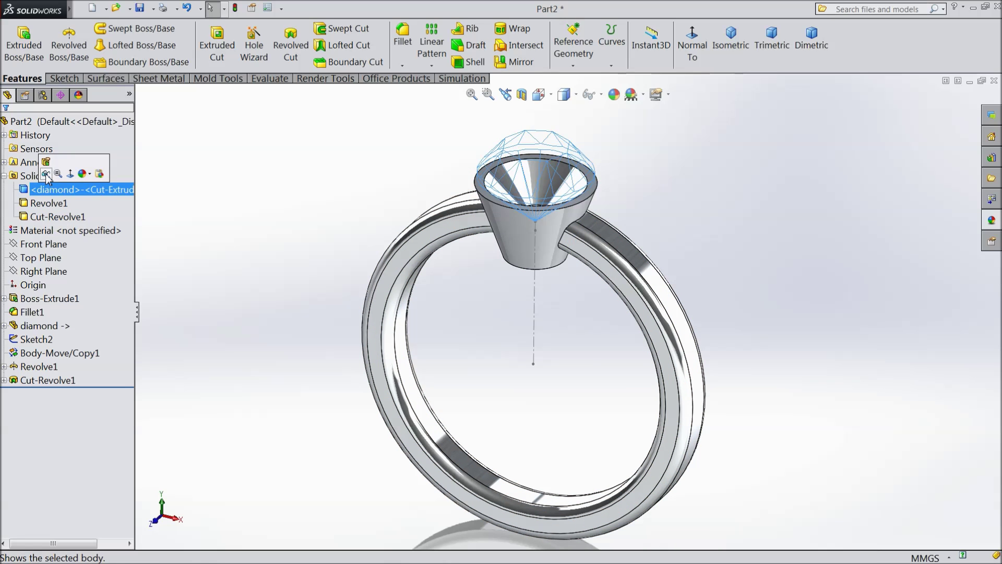
left_click(49, 175)
left_click(260, 287)
middle_click_drag(260, 288, 286, 280)
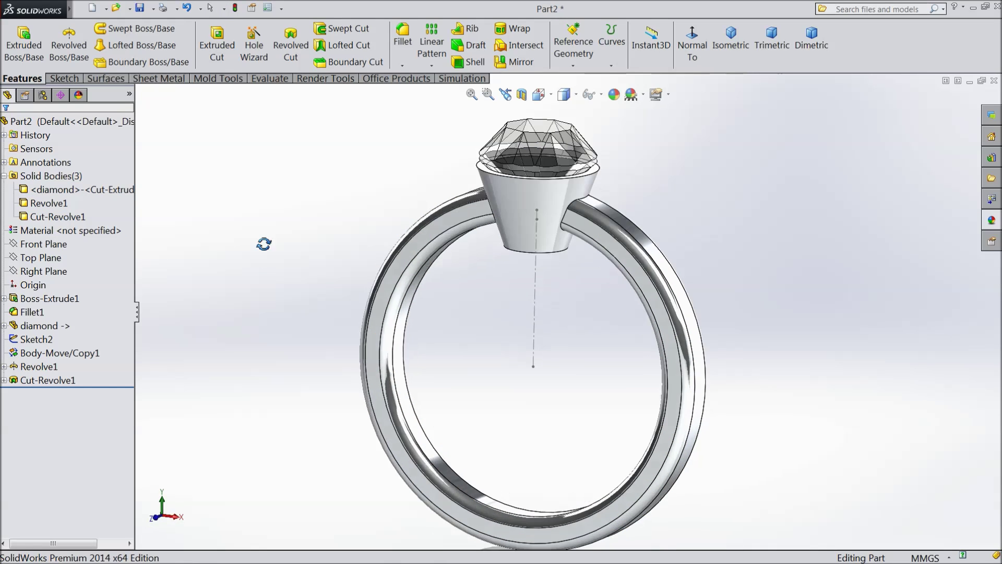
Step: Hide the Sketch2 axis line and roll the model back to before Cut-Revolve1
left_click(533, 332)
left_click(576, 297)
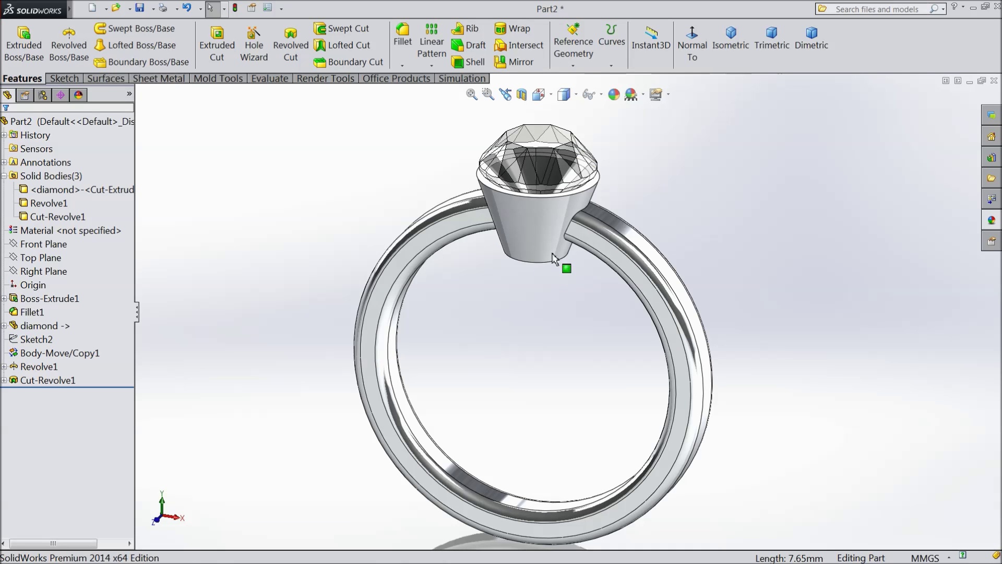
mouse_move(504, 340)
middle_mouse_down()
mouse_move(516, 342)
mouse_move(314, 393)
mouse_move(347, 380)
mouse_move(253, 337)
mouse_move(337, 367)
mouse_move(324, 271)
mouse_move(297, 379)
mouse_move(324, 297)
mouse_move(324, 353)
mouse_move(275, 342)
mouse_move(586, 314)
mouse_move(582, 261)
mouse_move(570, 249)
middle_mouse_up()
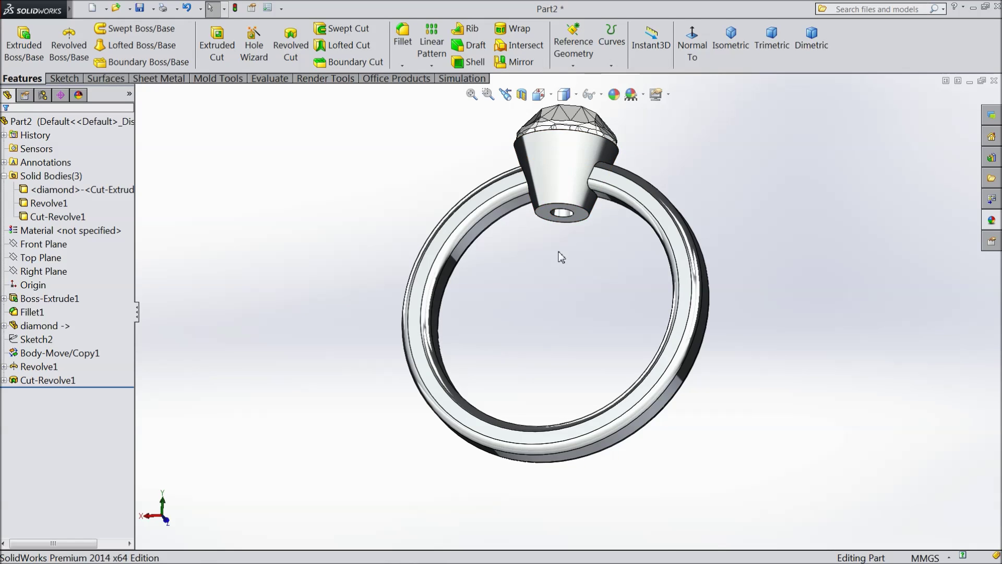
mouse_move(556, 253)
middle_mouse_down()
mouse_move(548, 352)
mouse_move(492, 369)
middle_mouse_up()
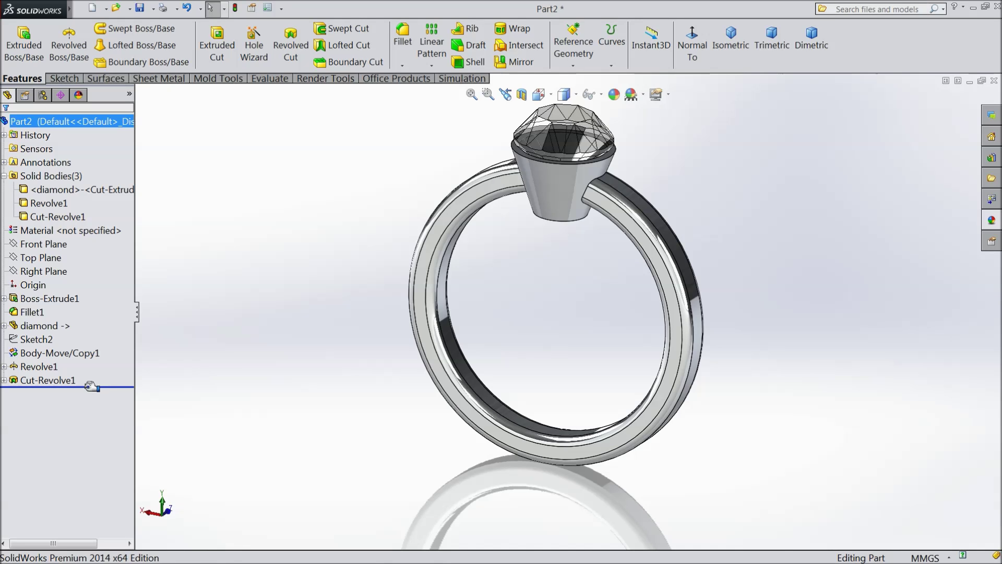
left_click_drag(92, 385, 92, 374)
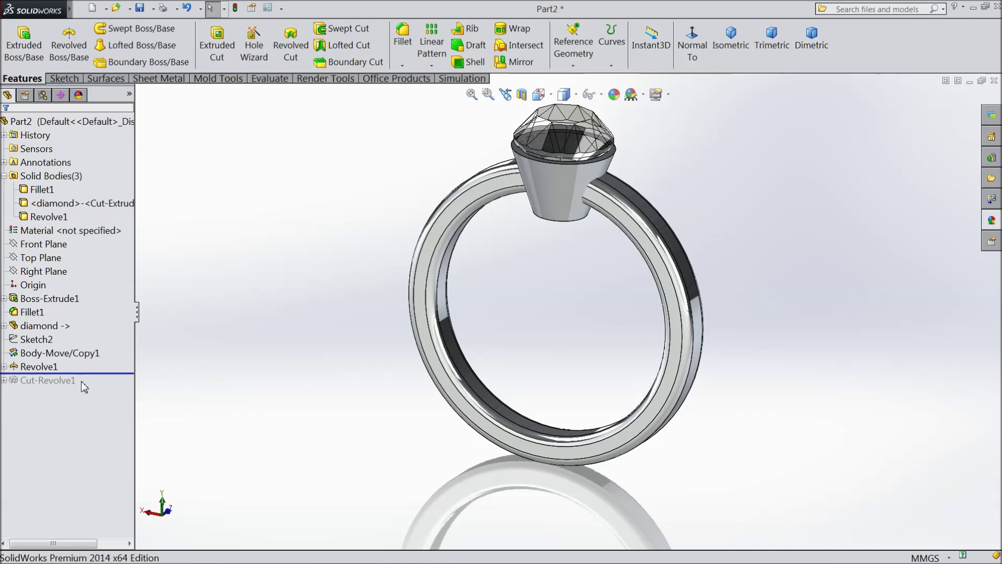
Step: Sketch on the Front Plane and convert the band's inner circular edge to geometry
left_click(47, 247)
left_click(53, 233)
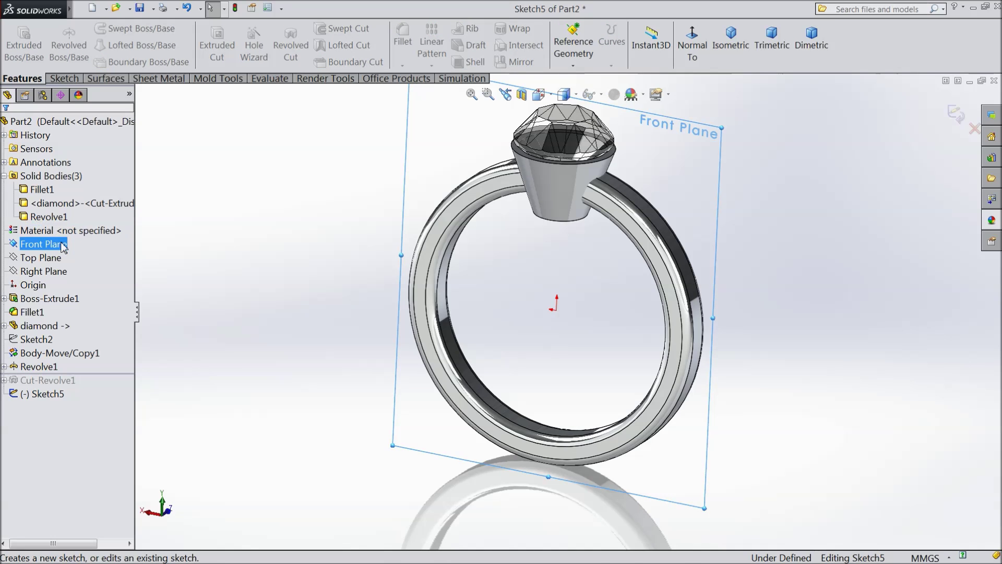
left_click(437, 303)
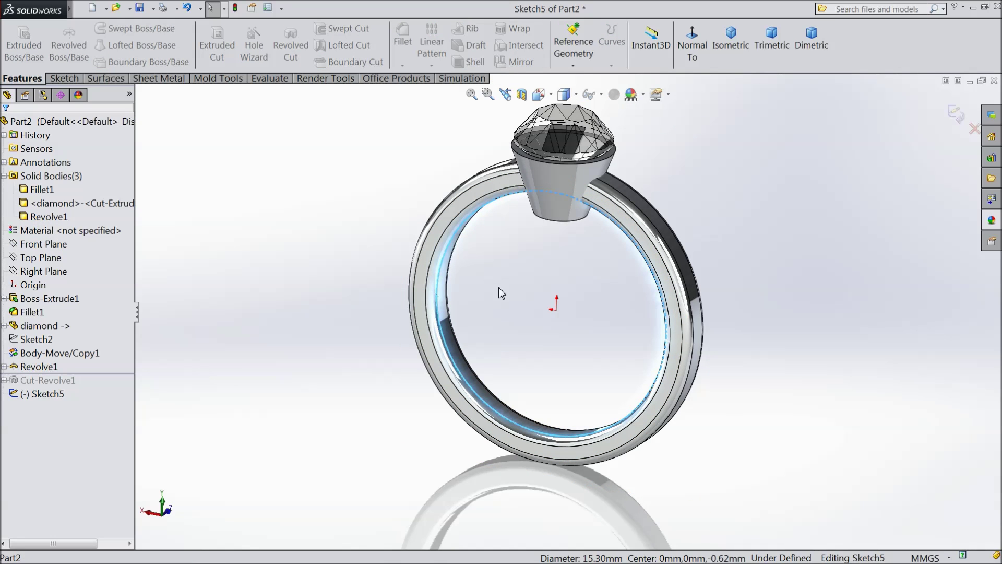
left_click(63, 79)
left_click(224, 44)
left_click(31, 79)
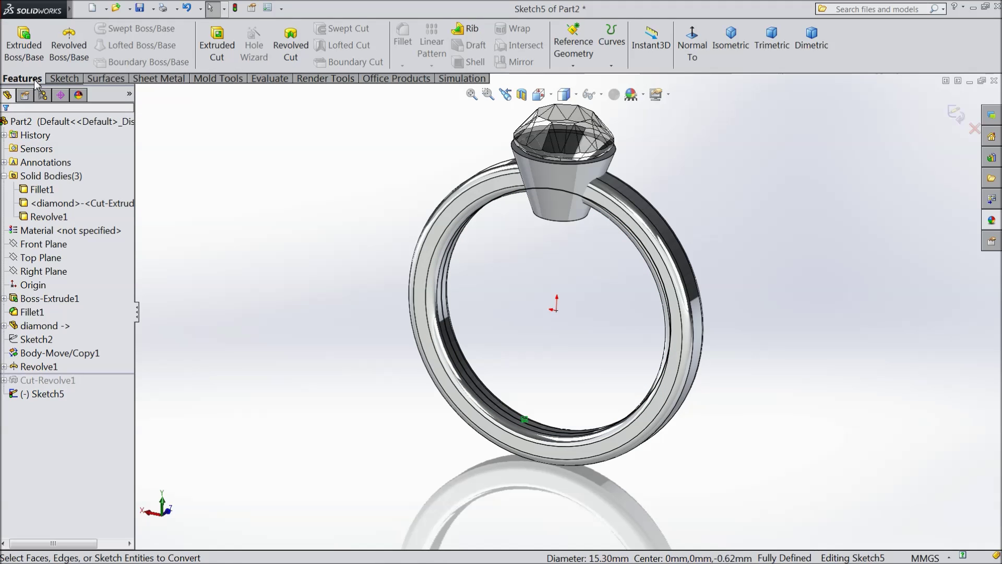
Step: Cut-extrude the inner circle Mid Plane at 52.25 mm, trimming the setting's underside
left_click(221, 56)
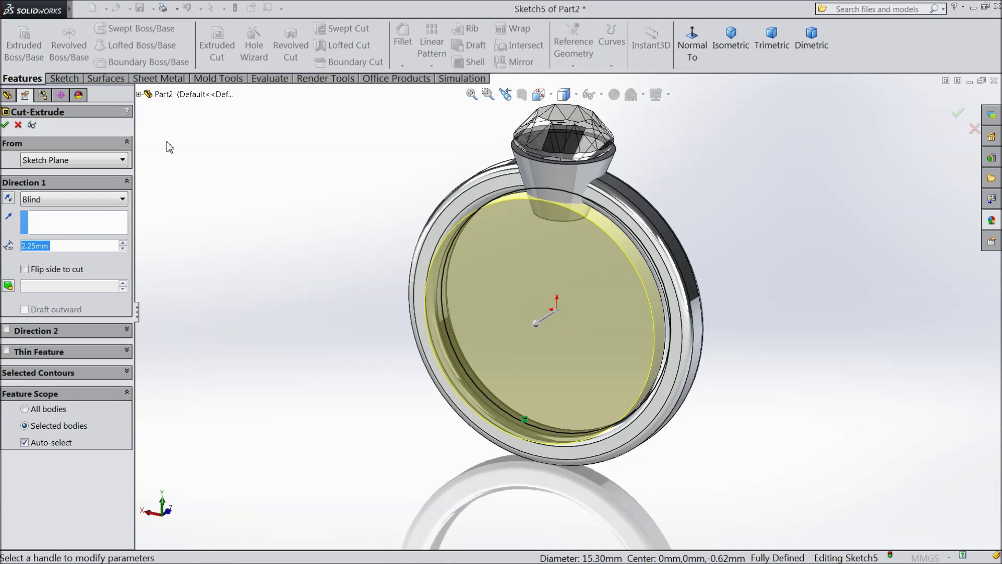
left_click(58, 200)
left_click(61, 300)
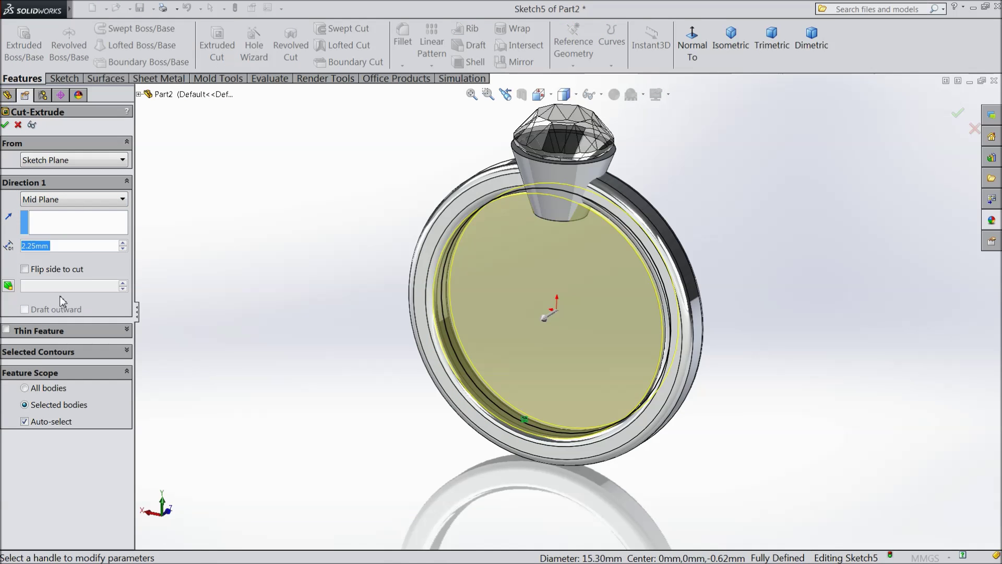
left_click(123, 243)
left_click(122, 244)
left_click(122, 243)
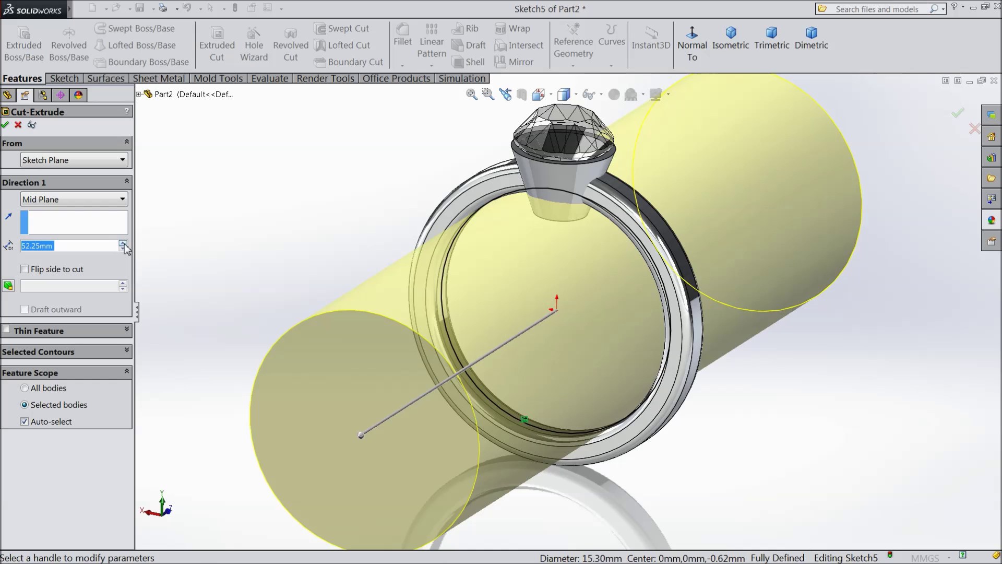
left_click(5, 125)
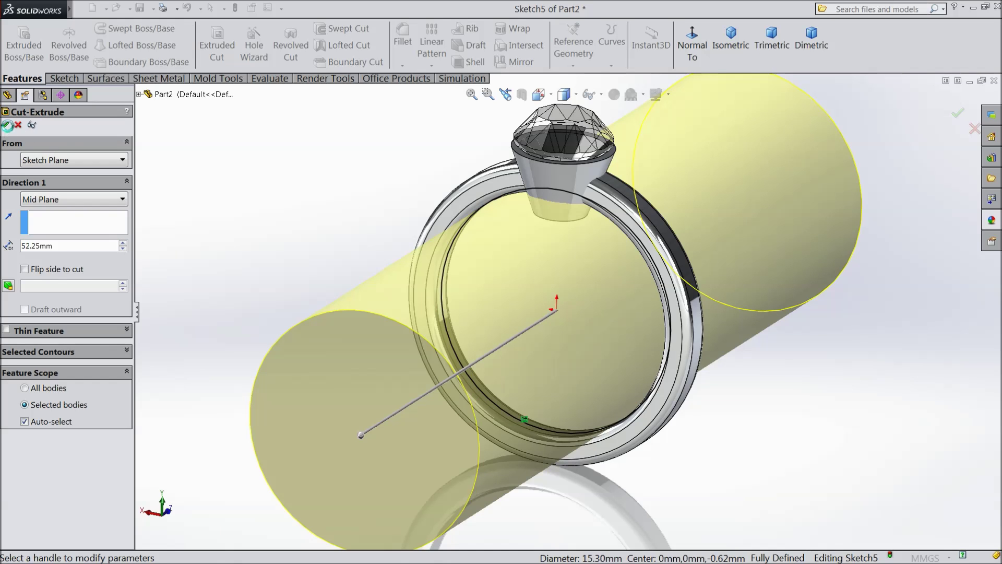
middle_click_drag(266, 227, 291, 88)
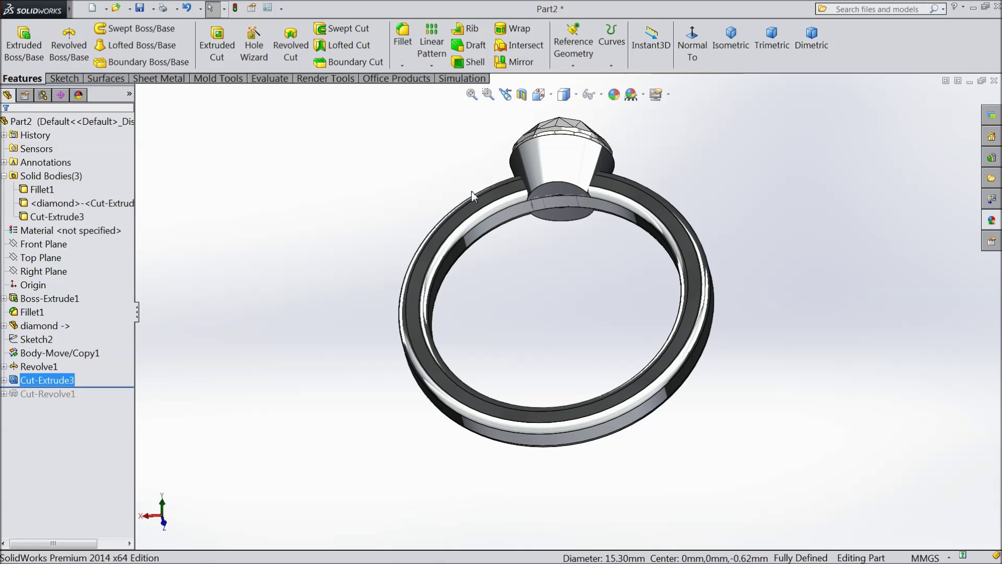
Step: Roll the history forward below Cut-Revolve1 and inspect the finished ring
middle_click_drag(397, 164, 242, 334)
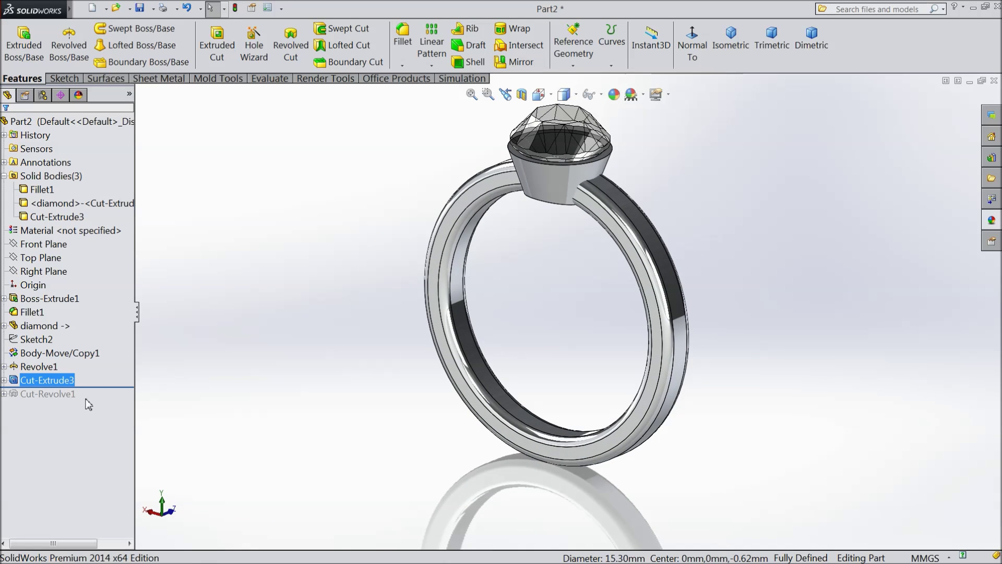
left_click_drag(98, 388, 98, 401)
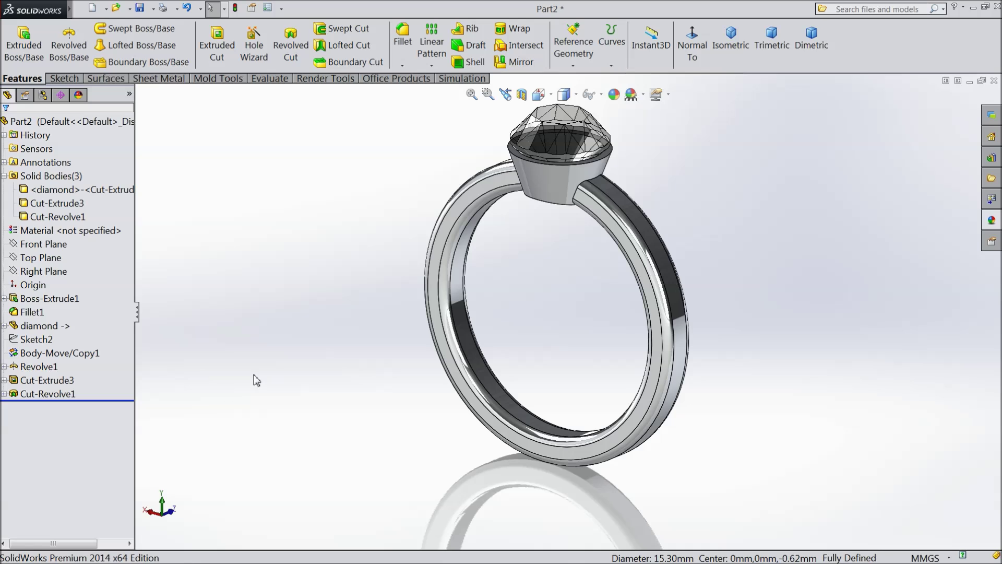
middle_click_drag(295, 351, 288, 374)
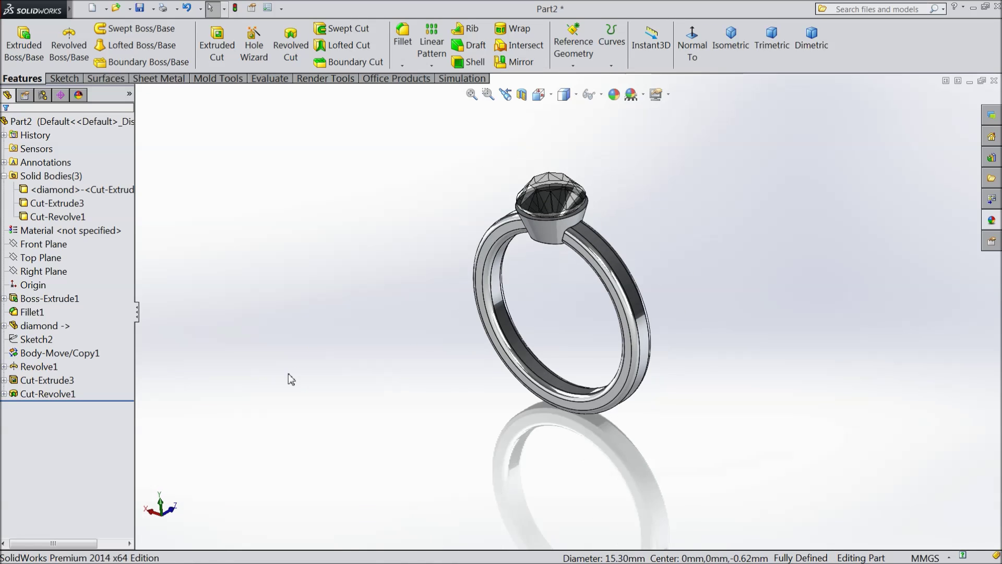
mouse_move(569, 311)
middle_mouse_down()
mouse_move(595, 259)
mouse_move(567, 308)
mouse_move(715, 198)
mouse_move(725, 235)
mouse_move(629, 251)
mouse_move(488, 302)
mouse_move(479, 326)
mouse_move(512, 345)
mouse_move(702, 361)
mouse_move(750, 418)
mouse_move(708, 434)
mouse_move(707, 418)
mouse_move(722, 420)
mouse_move(718, 408)
middle_mouse_up()
scroll(568, 308, "down", 3)
scroll(701, 211, "down", 2)
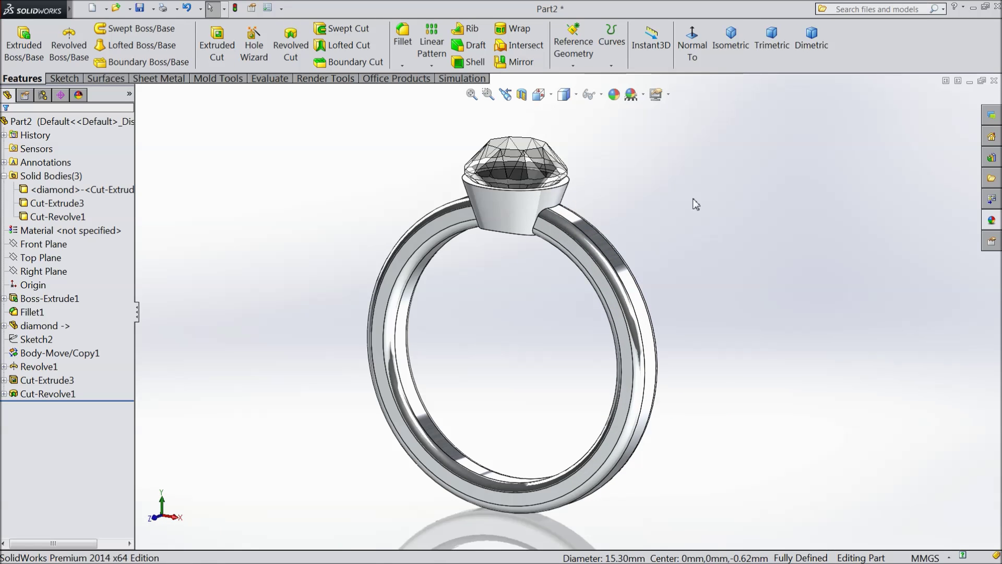